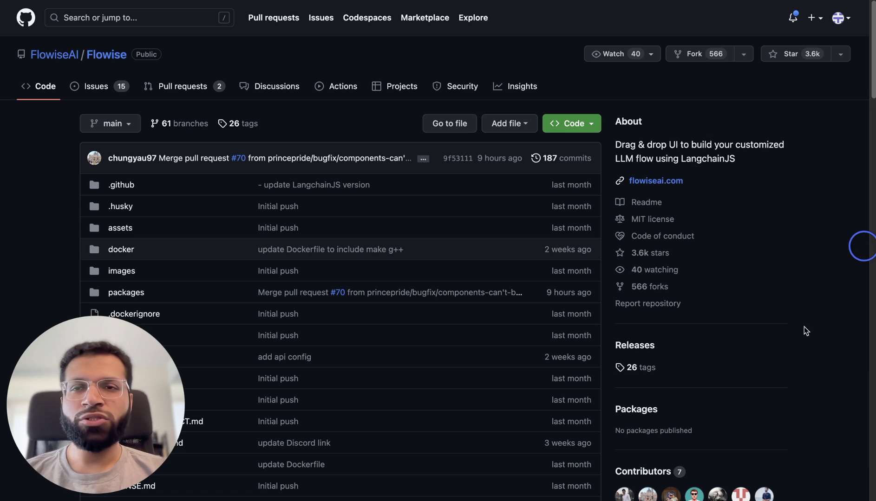
Fork the FlowiseAI/Flowise repository on GitHub and check the fork's sync status against the upstream main branch.
{"action": "left_click", "coordinate": [396, 57]}
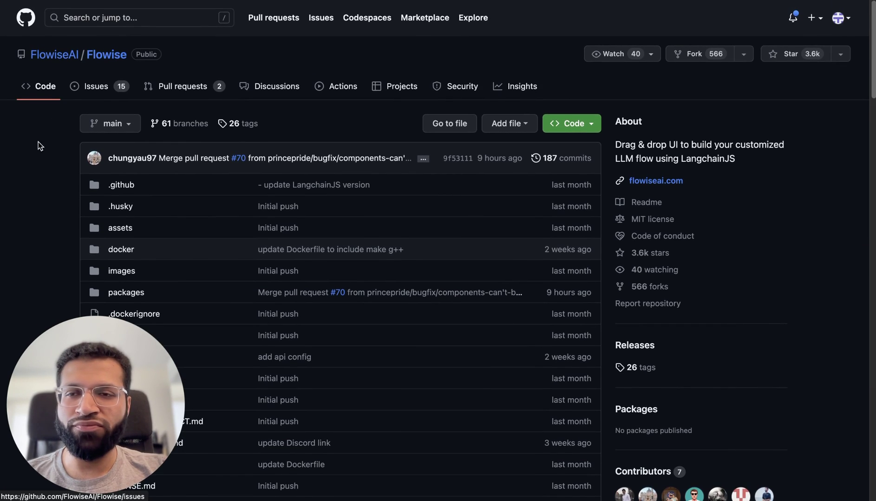
{"action": "scroll", "coordinate": [33, 168], "scroll_direction": "down", "scroll_amount": 15}
{"action": "scroll", "coordinate": [33, 166], "scroll_direction": "down", "scroll_amount": 5}
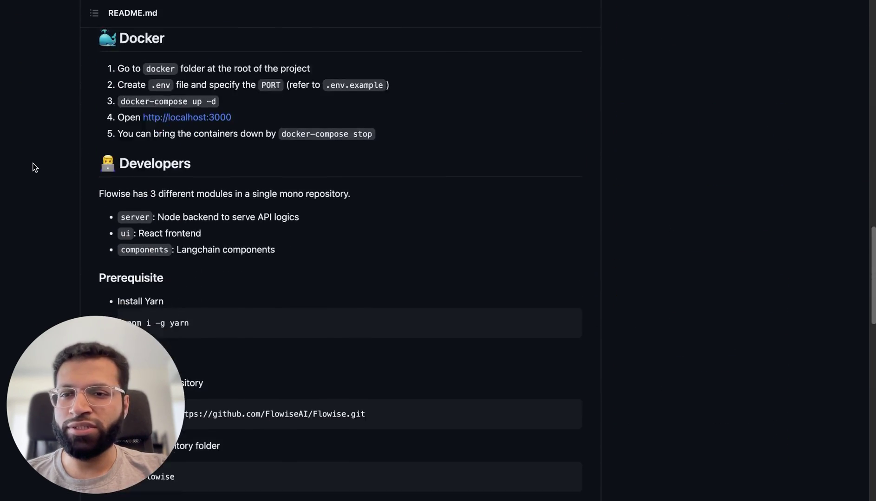
{"action": "scroll", "coordinate": [31, 166], "scroll_direction": "up", "scroll_amount": 20}
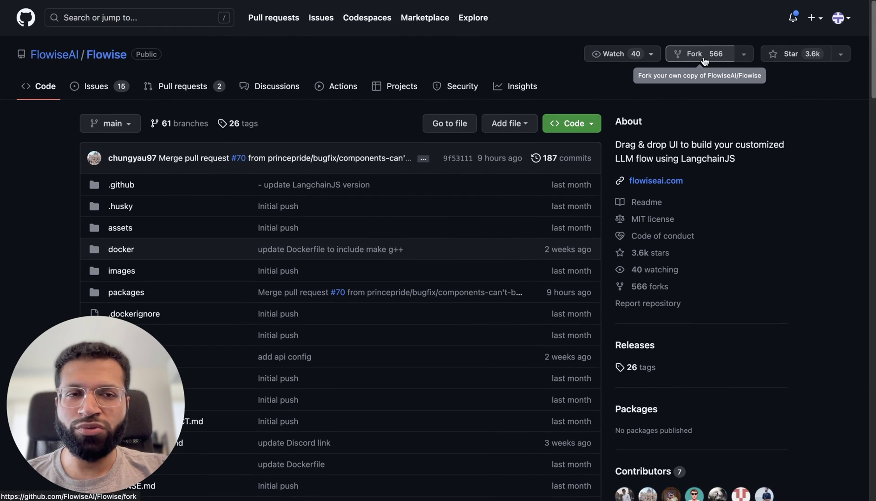
{"action": "left_click", "coordinate": [709, 61]}
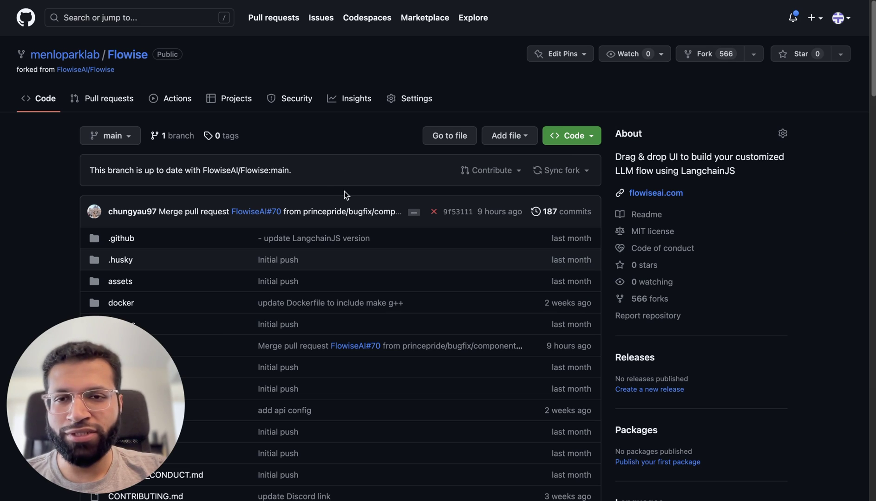
{"action": "left_click", "coordinate": [572, 171]}
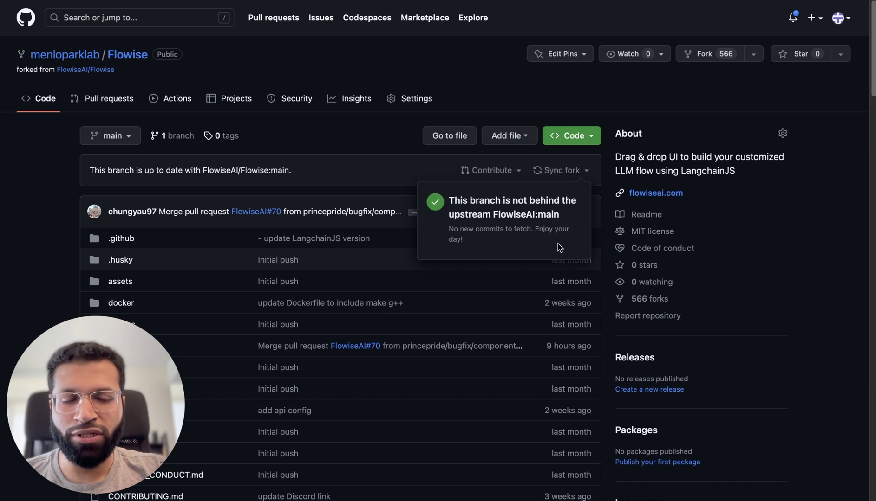
{"action": "left_click", "coordinate": [378, 162]}
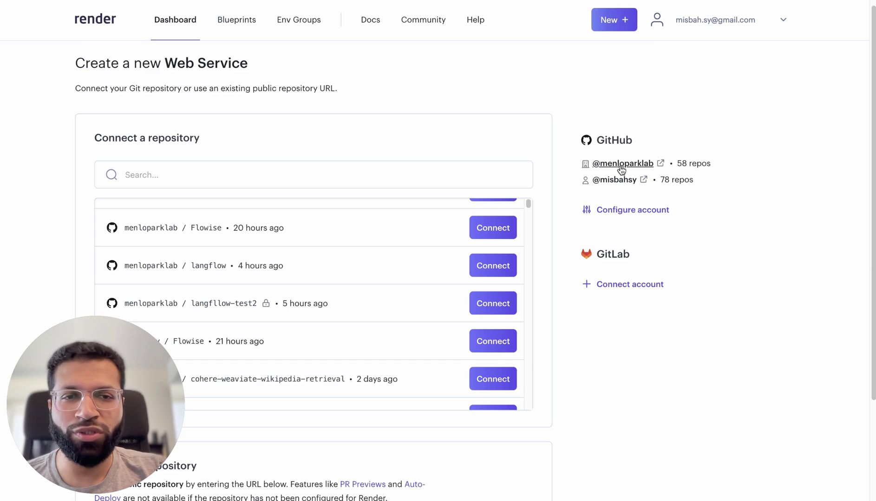
Switch to Render and start a new web service connected to the menloparklab/Flowise repository.
{"action": "left_click", "coordinate": [610, 21]}
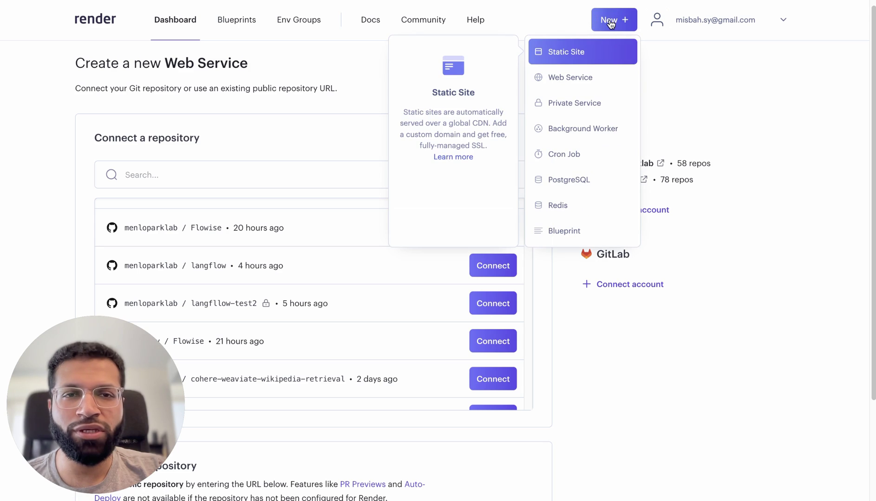
{"action": "left_click", "coordinate": [574, 79]}
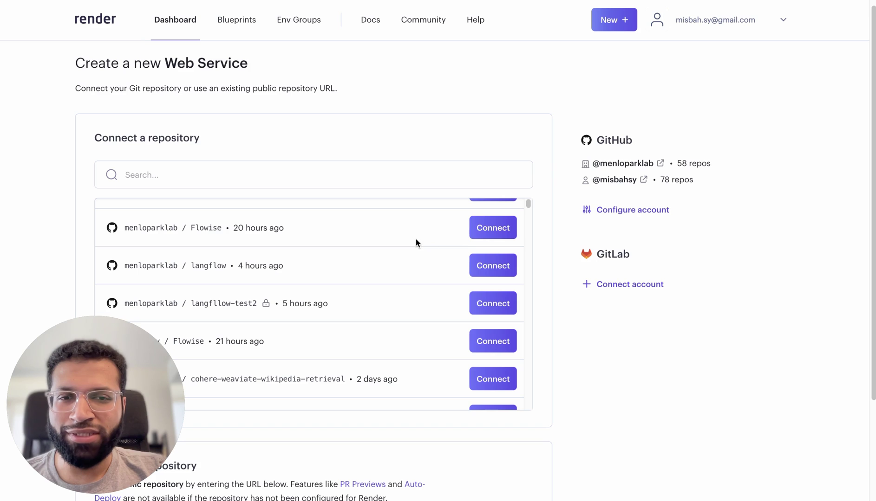
{"action": "left_click", "coordinate": [505, 234]}
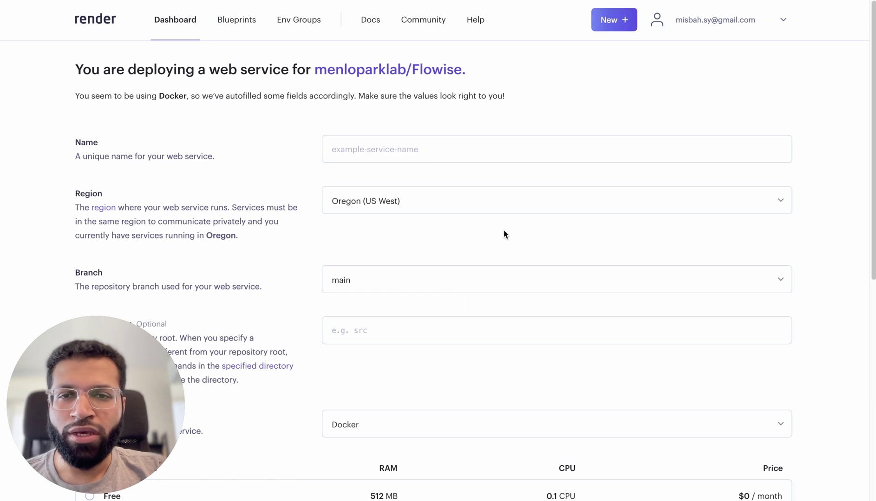
Name the new web service flowise-chat-doc.
{"action": "left_click", "coordinate": [357, 150]}
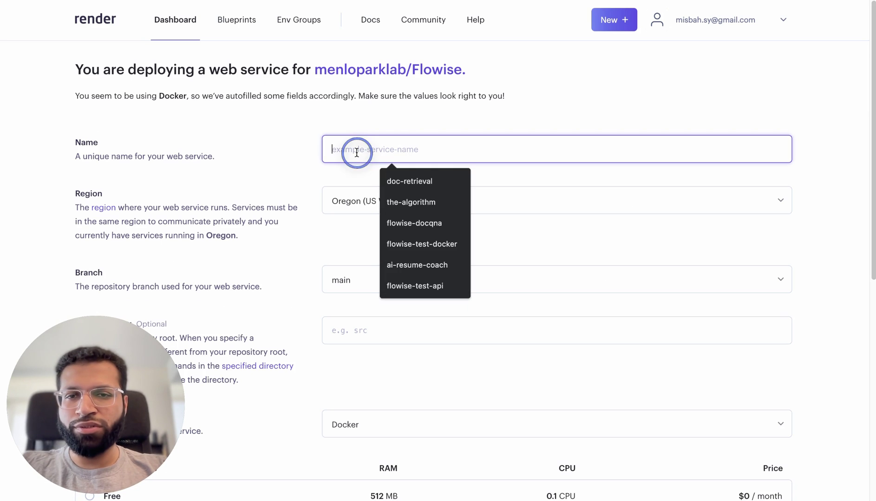
{"action": "type", "text": "flow"}
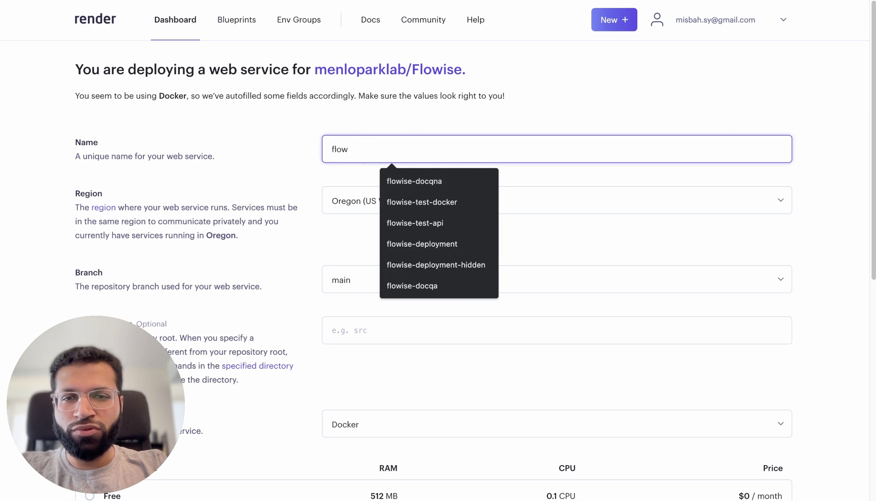
{"action": "type", "text": "ise-chat"}
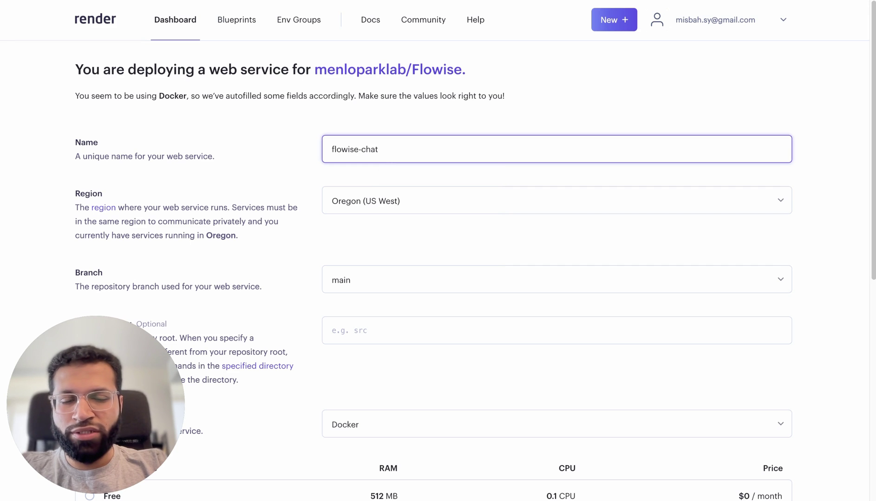
{"action": "type", "text": "-doc"}
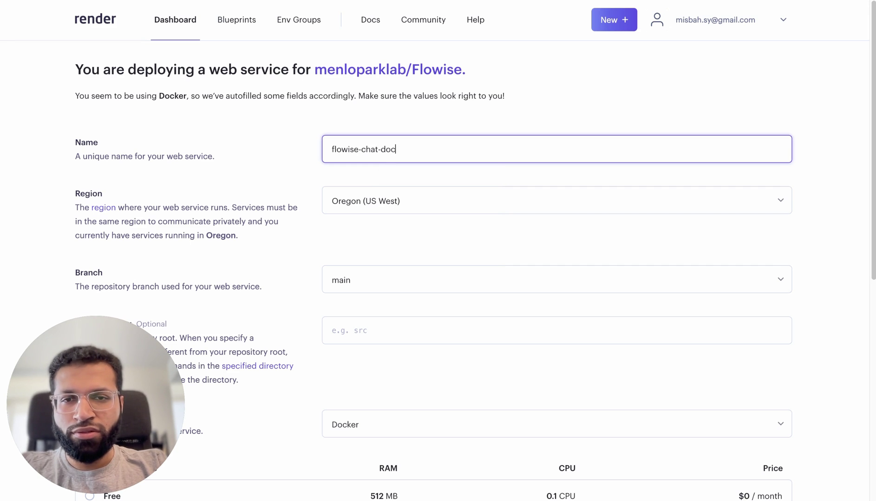
{"action": "left_click", "coordinate": [312, 169]}
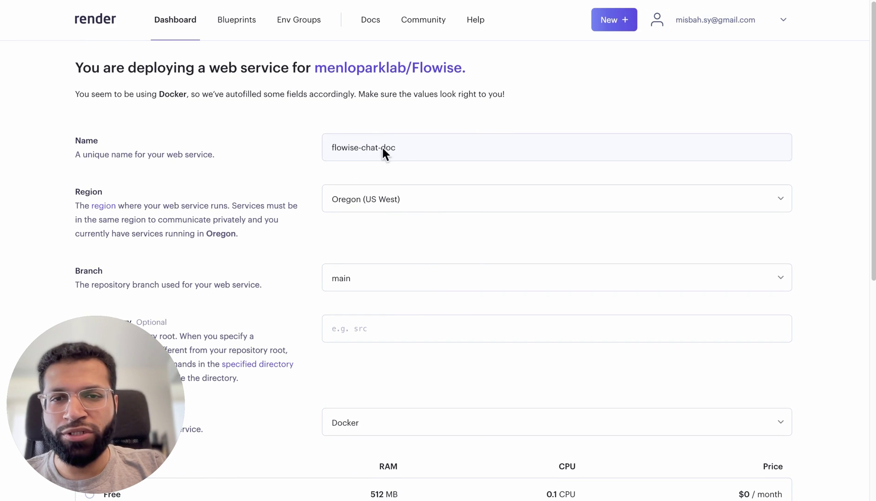
Change the web service's runtime to Node.
{"action": "scroll", "coordinate": [292, 186], "scroll_direction": "down", "scroll_amount": 3}
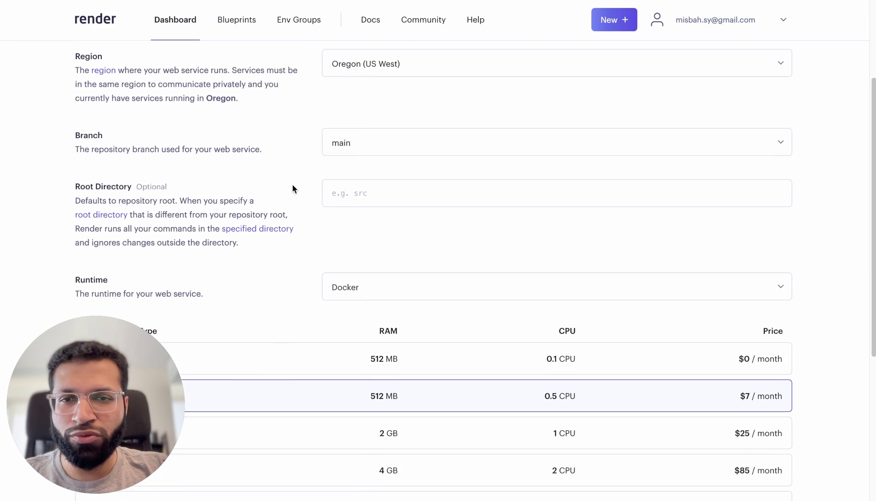
{"action": "scroll", "coordinate": [292, 188], "scroll_direction": "down", "scroll_amount": 2}
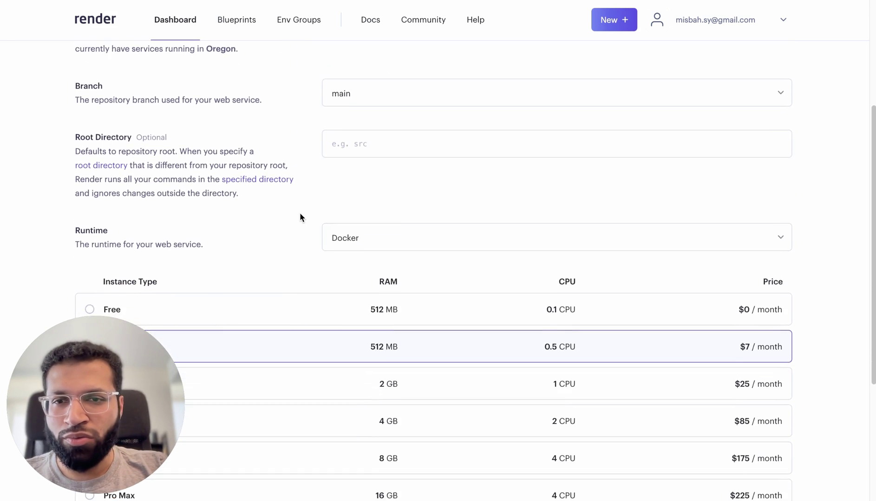
{"action": "scroll", "coordinate": [299, 217], "scroll_direction": "down", "scroll_amount": 2}
{"action": "left_click", "coordinate": [388, 189]}
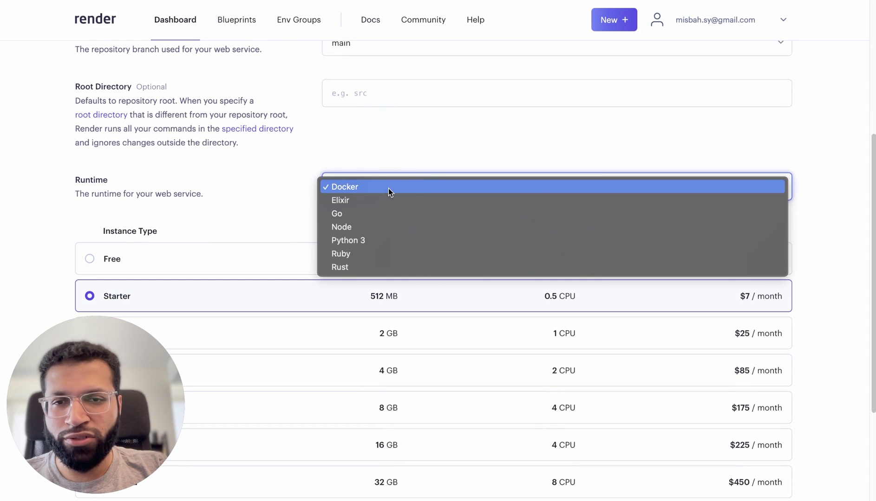
{"action": "left_click", "coordinate": [390, 227]}
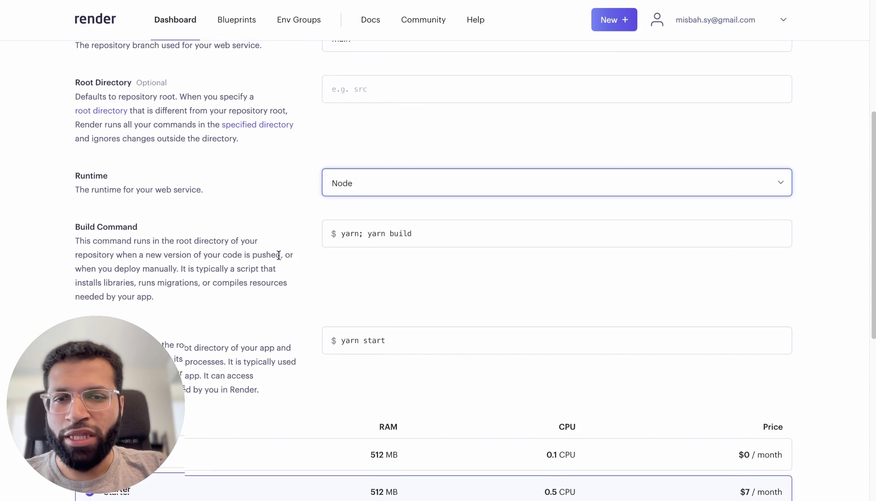
Consult the developer setup instructions in the fork's GitHub README and set Render's build command to "yarn; yarn install; yarn build".
{"action": "scroll", "coordinate": [337, 208], "scroll_direction": "down", "scroll_amount": 2}
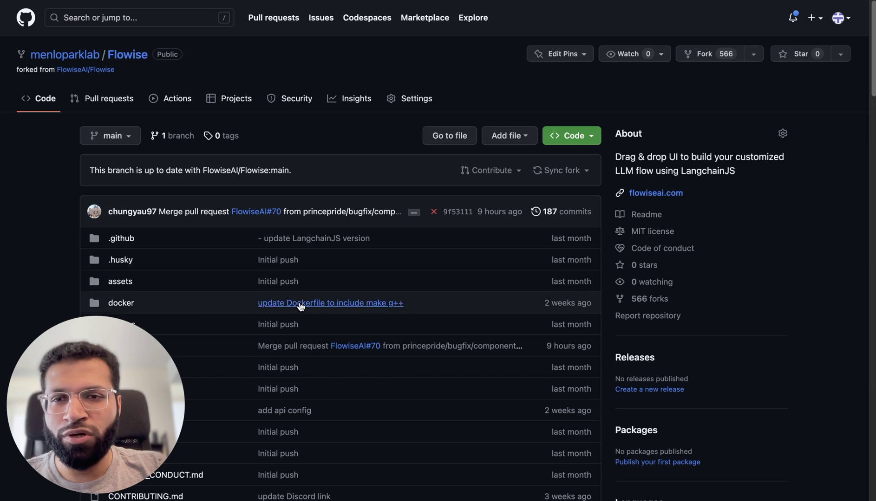
{"action": "scroll", "coordinate": [300, 307], "scroll_direction": "down", "scroll_amount": 15}
{"action": "scroll", "coordinate": [300, 306], "scroll_direction": "down", "scroll_amount": 12}
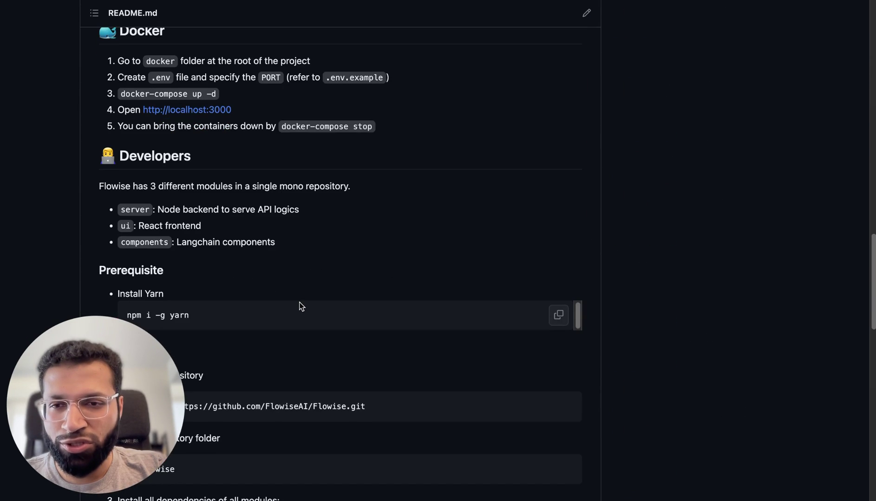
{"action": "scroll", "coordinate": [300, 306], "scroll_direction": "down", "scroll_amount": 6}
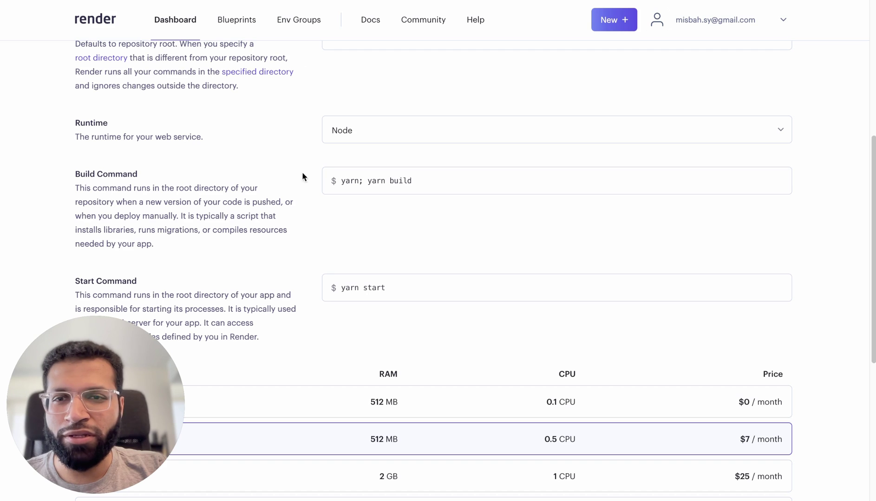
{"action": "left_click", "coordinate": [362, 180]}
{"action": "type", "text": "yarn instal"}
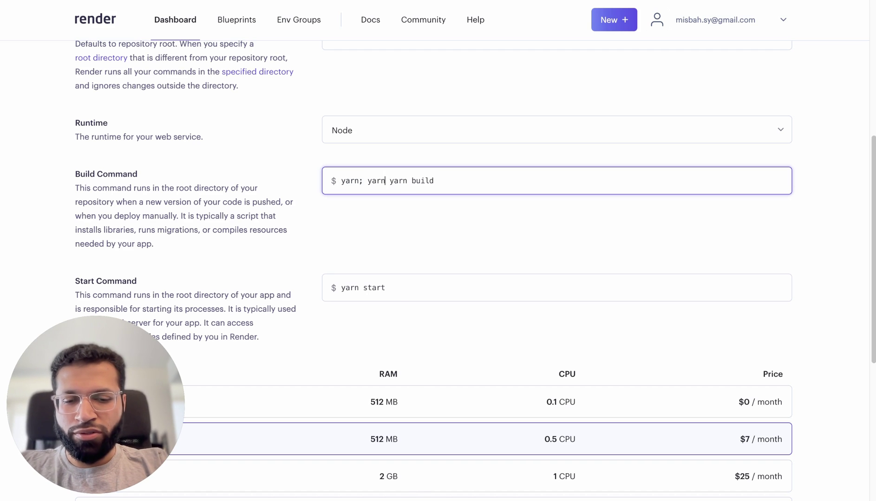
{"action": "type", "text": "l;"}
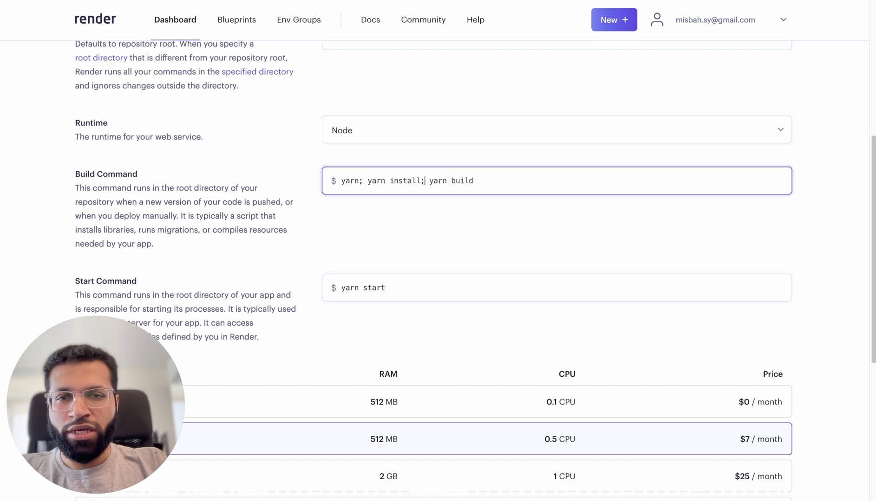
Look over the start command and instance types, and set Auto-Deploy to No in the advanced service settings.
{"action": "scroll", "coordinate": [519, 215], "scroll_direction": "down", "scroll_amount": 1}
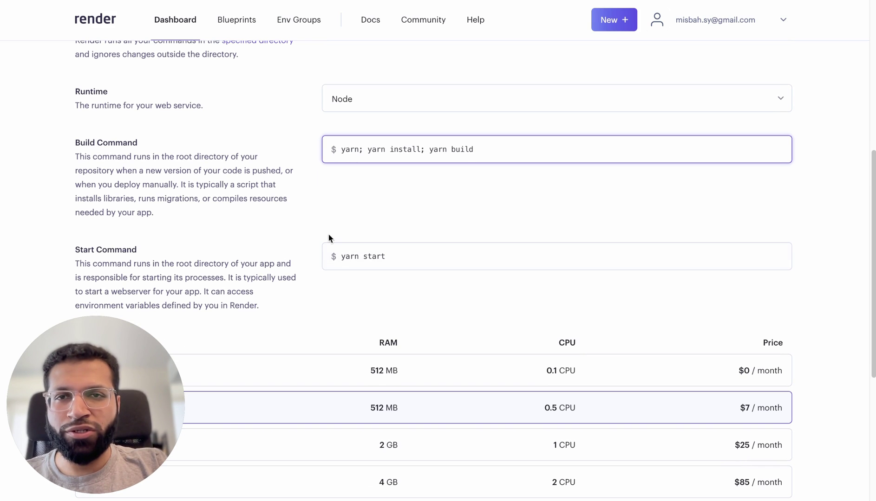
{"action": "scroll", "coordinate": [272, 206], "scroll_direction": "down", "scroll_amount": 3}
{"action": "scroll", "coordinate": [271, 206], "scroll_direction": "down", "scroll_amount": 2}
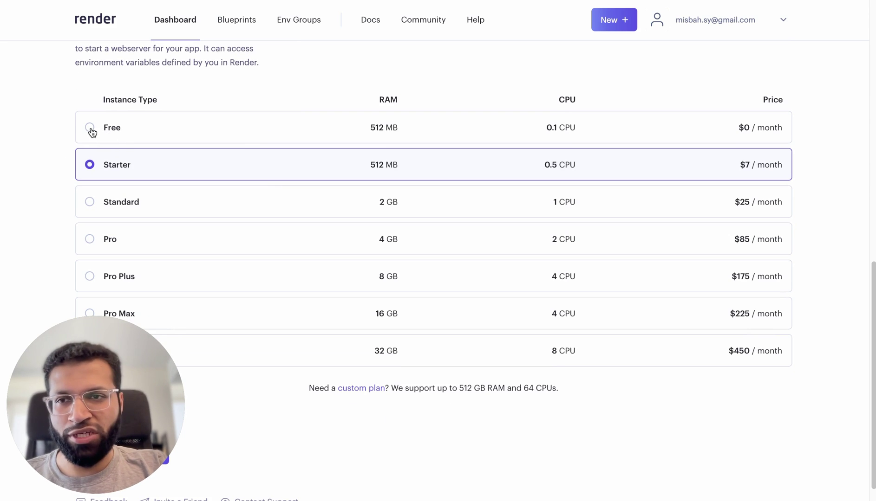
{"action": "scroll", "coordinate": [39, 150], "scroll_direction": "down", "scroll_amount": 1}
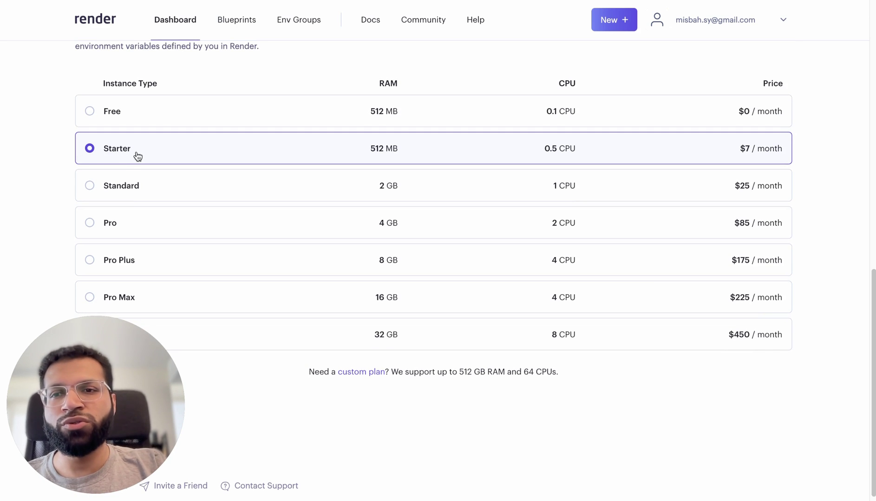
{"action": "scroll", "coordinate": [43, 183], "scroll_direction": "down", "scroll_amount": 1}
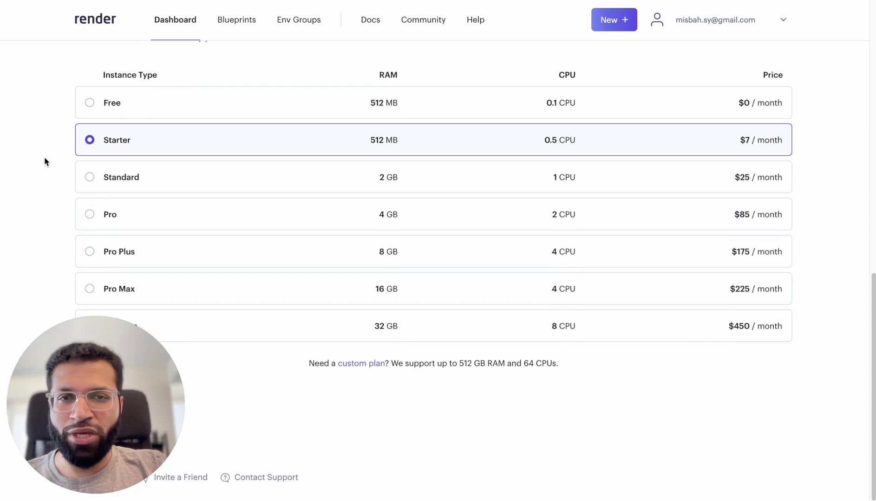
{"action": "mouse_move", "coordinate": [63, 341]}
{"action": "left_click_drag", "start_coordinate": [63, 342], "coordinate": [71, 132]}
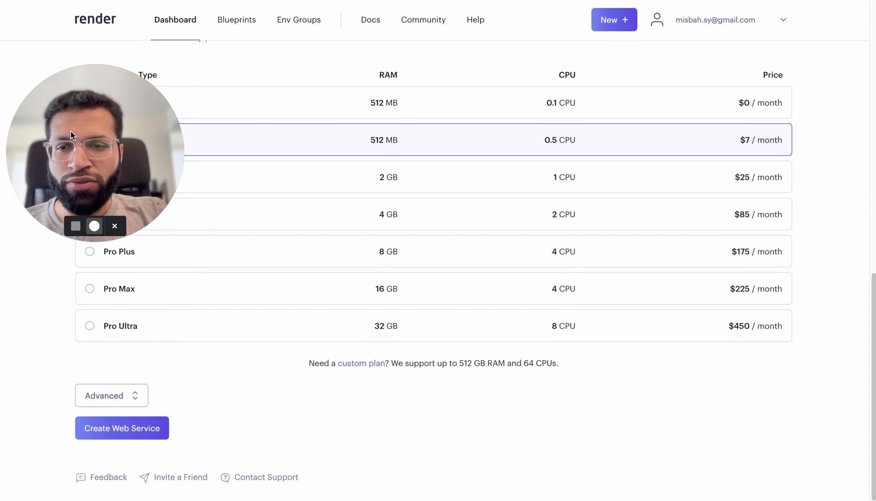
{"action": "left_click", "coordinate": [99, 397]}
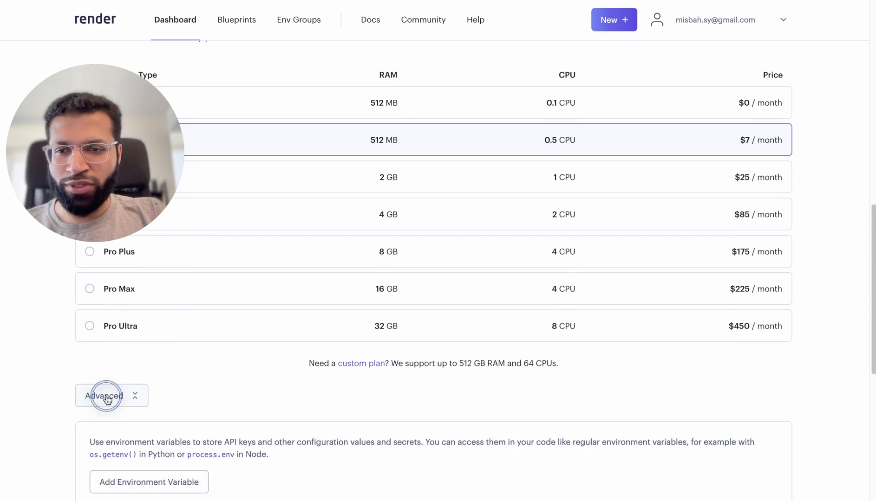
{"action": "scroll", "coordinate": [44, 386], "scroll_direction": "down", "scroll_amount": 6}
{"action": "scroll", "coordinate": [44, 383], "scroll_direction": "down", "scroll_amount": 5}
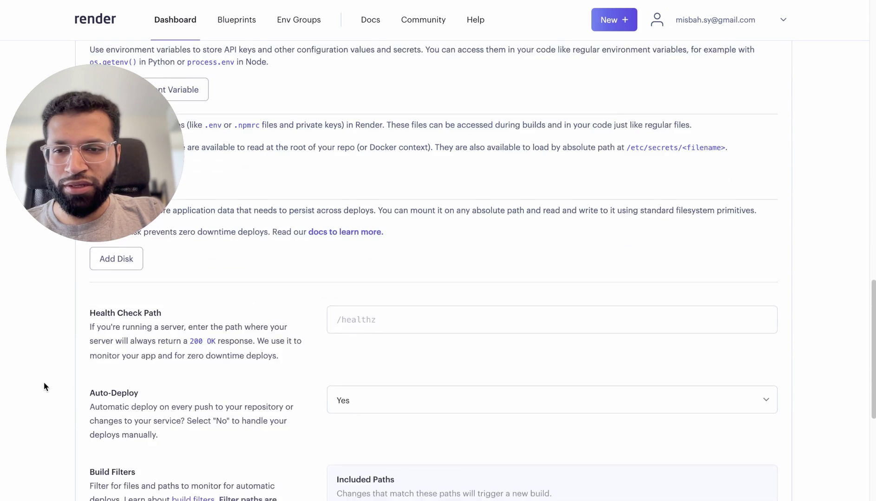
{"action": "scroll", "coordinate": [43, 386], "scroll_direction": "up", "scroll_amount": 1}
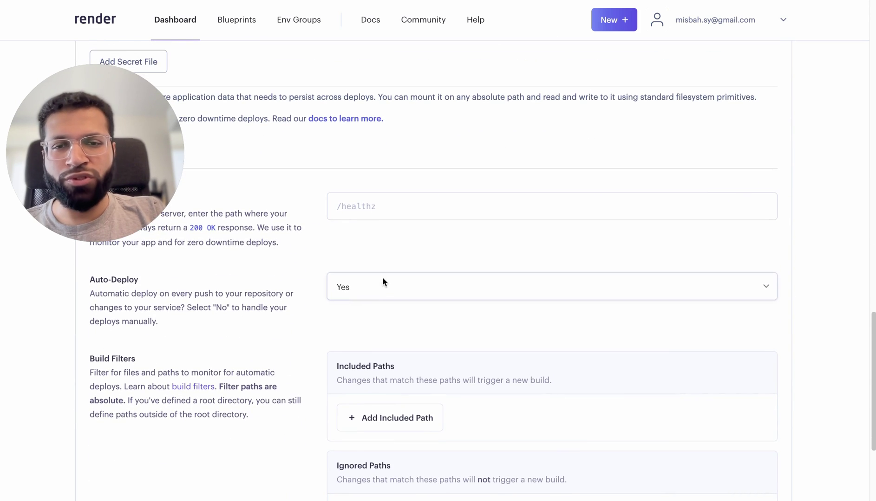
{"action": "left_click", "coordinate": [400, 294]}
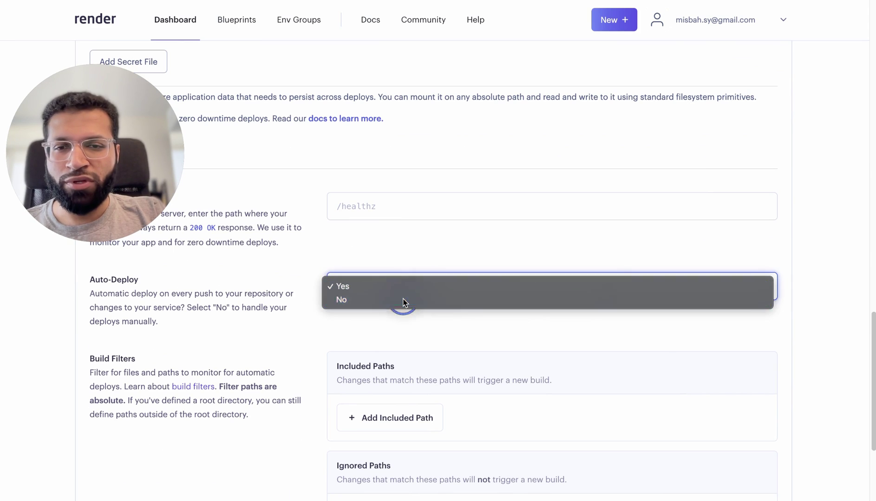
{"action": "left_click", "coordinate": [402, 299]}
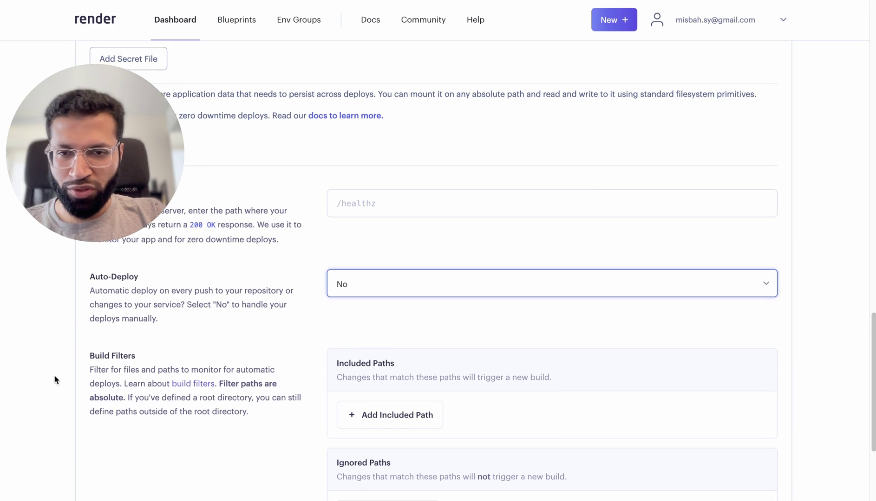
Create the web service with the configured settings to begin its first deployment.
{"action": "scroll", "coordinate": [54, 380], "scroll_direction": "down", "scroll_amount": 3}
{"action": "scroll", "coordinate": [54, 374], "scroll_direction": "down", "scroll_amount": 3}
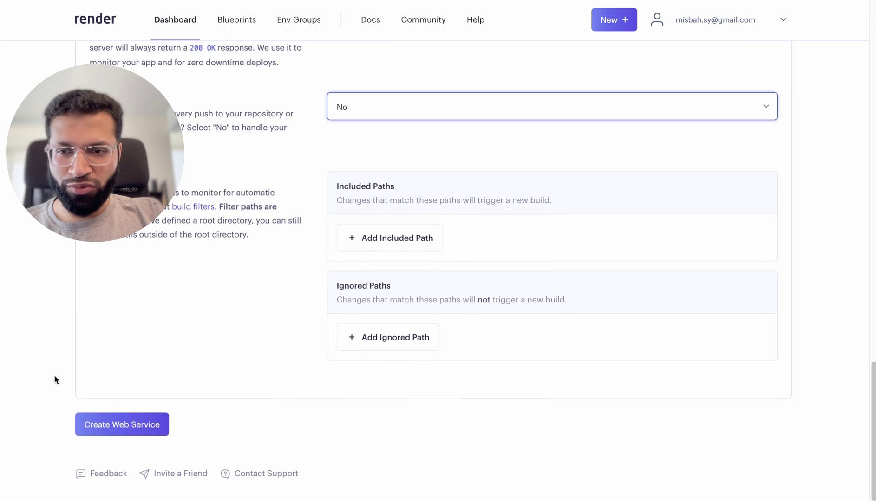
{"action": "left_click", "coordinate": [104, 434]}
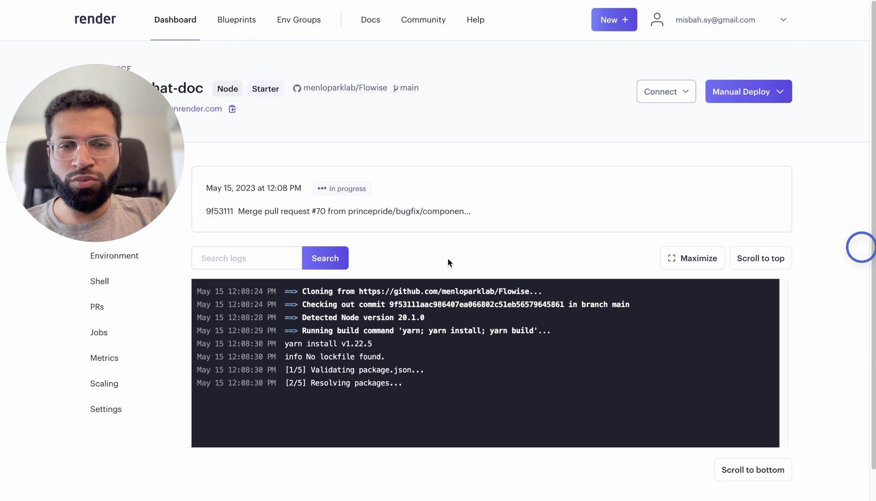
Check the web service's deployment log and live status on Render, and open its public URL.
{"action": "left_click", "coordinate": [398, 335]}
{"action": "scroll", "coordinate": [421, 363], "scroll_direction": "down", "scroll_amount": 1}
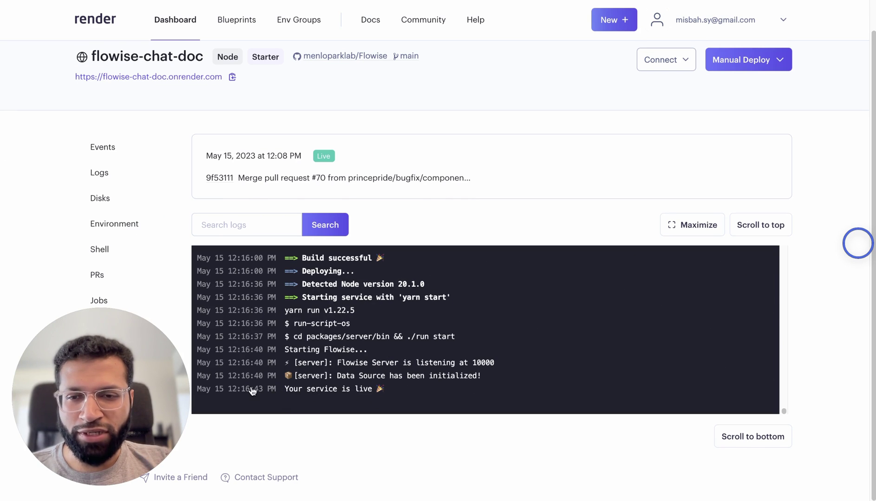
{"action": "scroll", "coordinate": [249, 396], "scroll_direction": "up", "scroll_amount": 10}
{"action": "scroll", "coordinate": [249, 396], "scroll_direction": "down", "scroll_amount": 10}
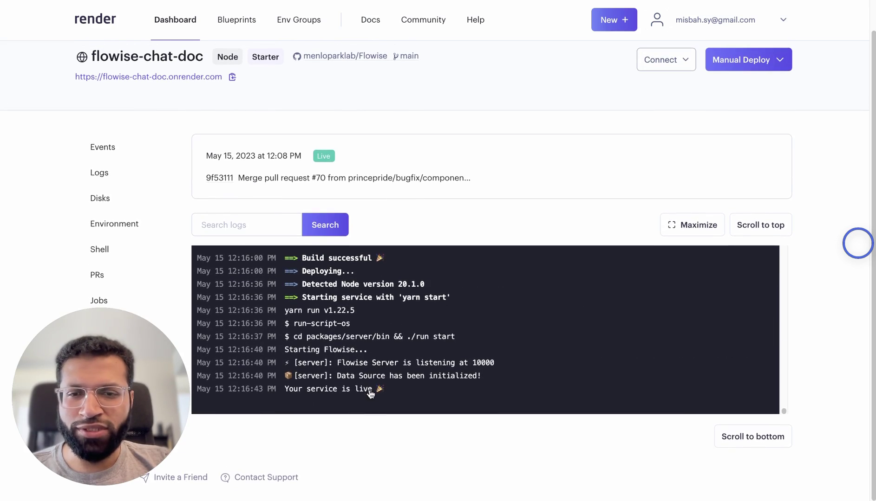
{"action": "left_click", "coordinate": [165, 80]}
{"action": "left_click", "coordinate": [130, 77]}
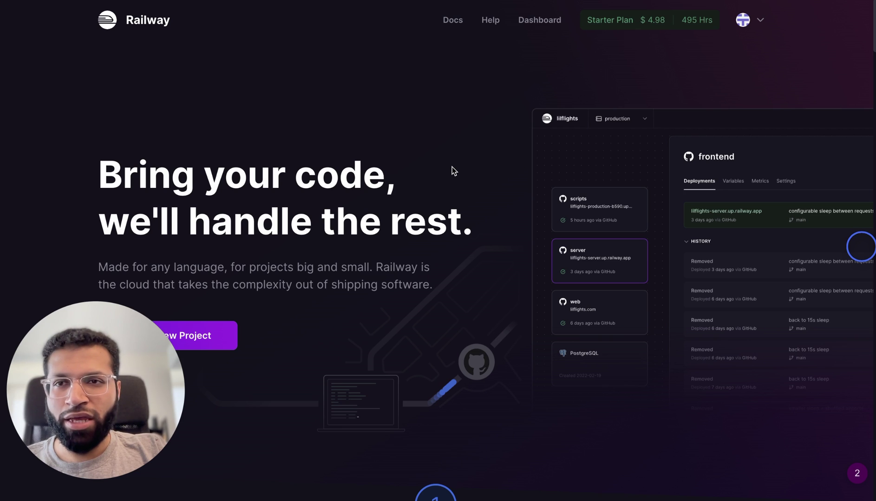
{"action": "scroll", "coordinate": [237, 149], "scroll_direction": "down", "scroll_amount": 1}
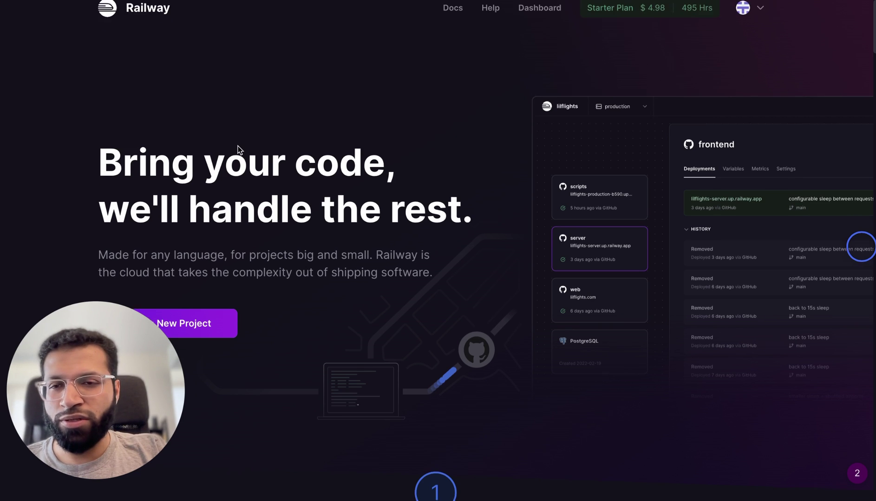
{"action": "scroll", "coordinate": [237, 150], "scroll_direction": "down", "scroll_amount": 2}
{"action": "scroll", "coordinate": [238, 147], "scroll_direction": "down", "scroll_amount": 2}
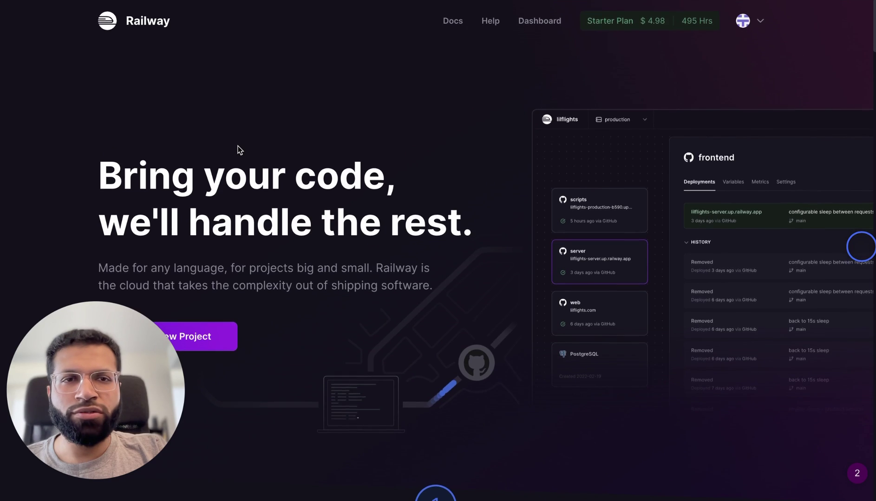
{"action": "scroll", "coordinate": [236, 200], "scroll_direction": "up", "scroll_amount": 2}
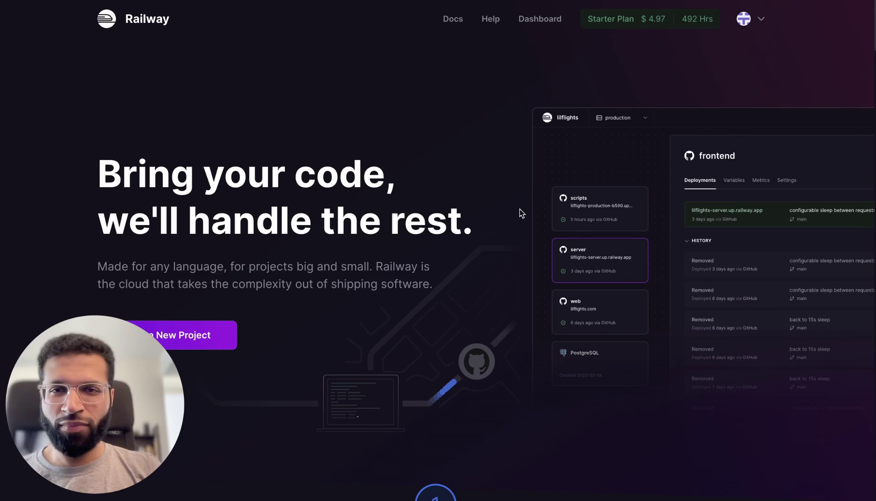
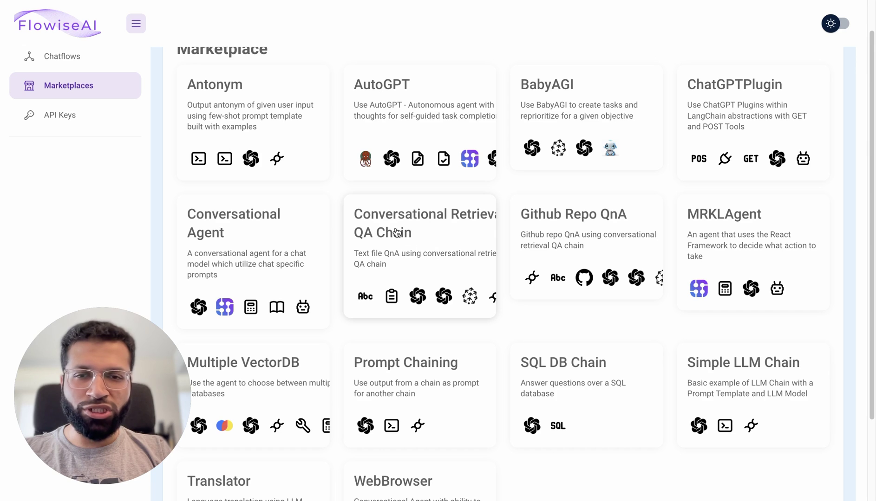
Open the Conversational Retrieval QA Chain template from the Flowise marketplace, review its nodes, and use it for a new chatflow.
{"action": "left_click", "coordinate": [389, 234]}
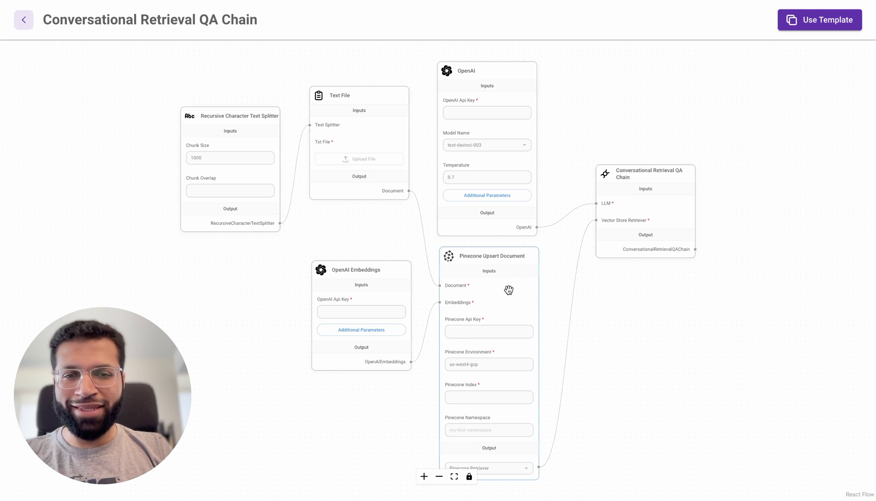
{"action": "left_click", "coordinate": [636, 184]}
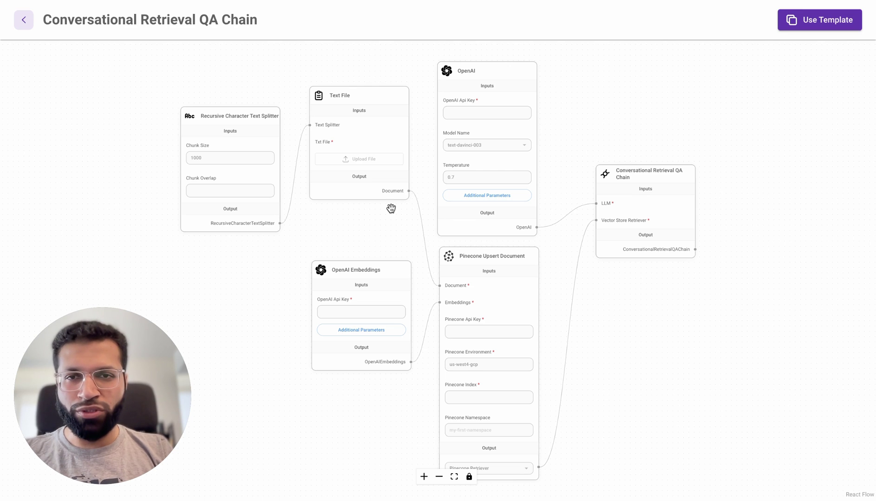
{"action": "left_click", "coordinate": [362, 102]}
{"action": "left_click", "coordinate": [360, 95]}
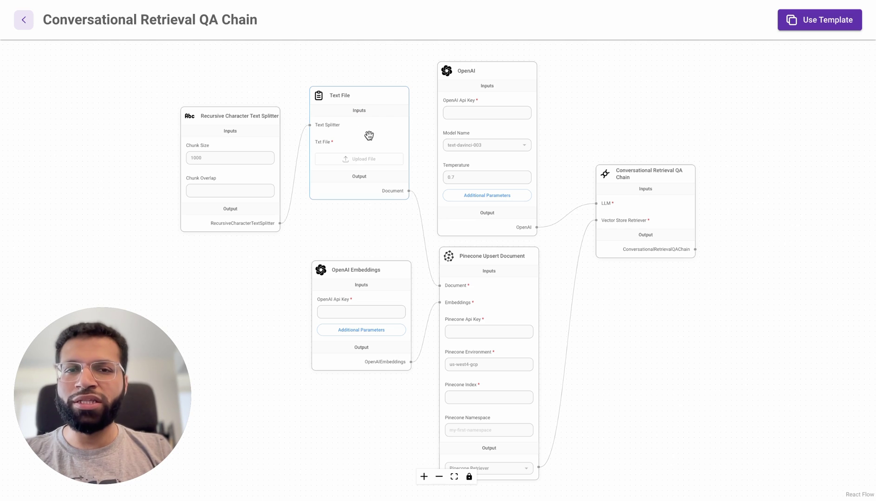
{"action": "left_click", "coordinate": [861, 245]}
{"action": "left_click", "coordinate": [795, 26]}
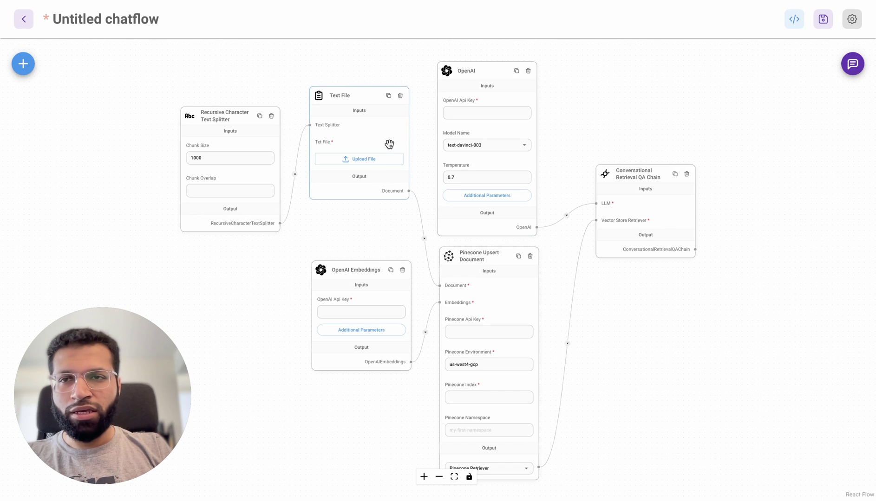
Replace the Text File node with a Pdf File node, connected to the Recursive Character Text Splitter and Pinecone Upsert Document's Document input.
{"action": "left_click", "coordinate": [400, 96]}
{"action": "left_click", "coordinate": [22, 64]}
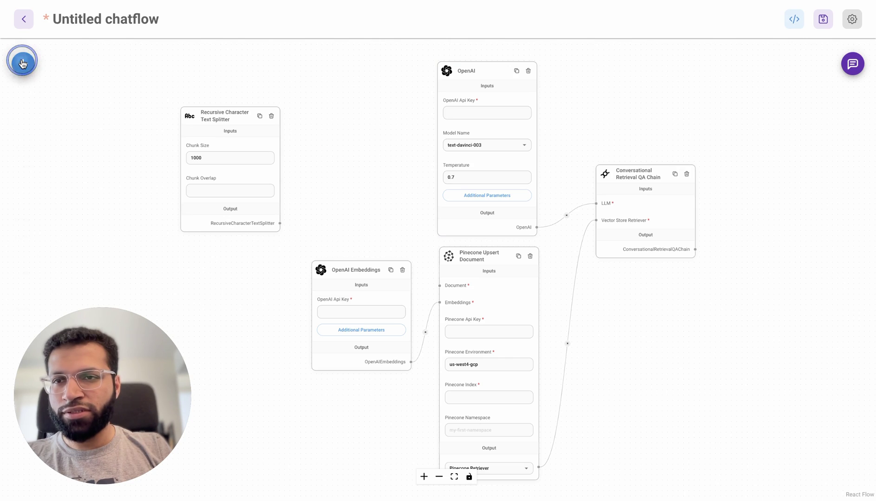
{"action": "left_click", "coordinate": [39, 122]}
{"action": "type", "text": "pdf"}
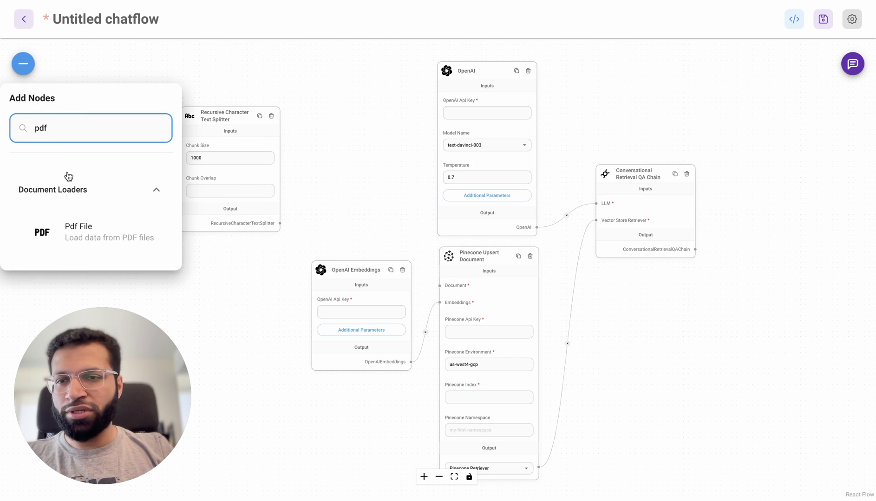
{"action": "left_click_drag", "start_coordinate": [53, 227], "coordinate": [368, 81]}
{"action": "left_click_drag", "start_coordinate": [278, 223], "coordinate": [311, 95]}
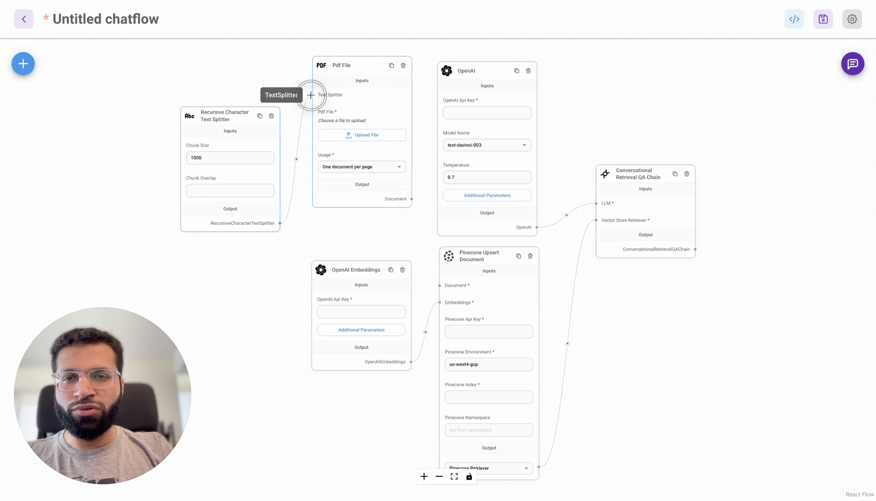
{"action": "left_click_drag", "start_coordinate": [411, 200], "coordinate": [439, 286]}
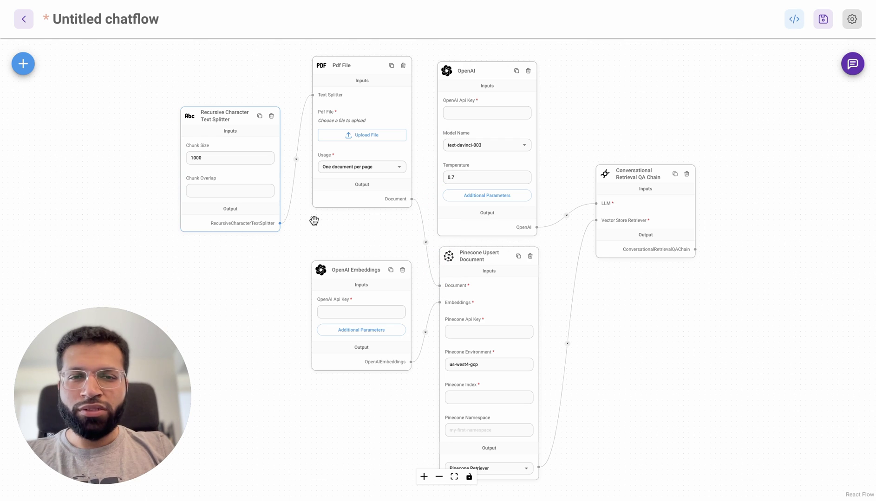
Set the Recursive Character Text Splitter's chunk overlap to 30.
{"action": "mouse_move", "coordinate": [603, 321]}
{"action": "left_mouse_down"}
{"action": "mouse_move", "coordinate": [621, 313]}
{"action": "mouse_move", "coordinate": [625, 345]}
{"action": "mouse_move", "coordinate": [615, 308]}
{"action": "mouse_move", "coordinate": [625, 318]}
{"action": "mouse_move", "coordinate": [612, 318]}
{"action": "left_mouse_up"}
{"action": "left_click_drag", "start_coordinate": [360, 237], "coordinate": [358, 262]}
{"action": "left_click", "coordinate": [234, 216]}
{"action": "left_click", "coordinate": [472, 136]}
{"action": "left_click", "coordinate": [207, 214]}
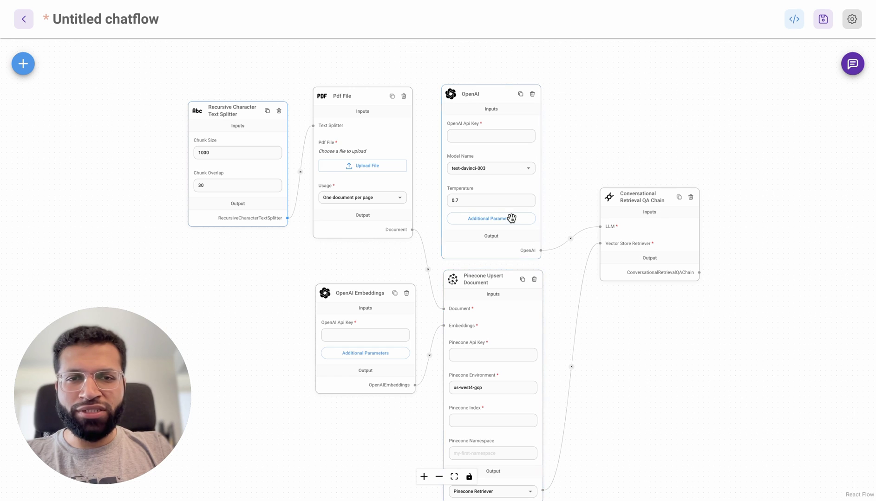
Enter the OpenAI API key in the OpenAI and OpenAI Embeddings nodes, and the Pinecone API key with index doc-chat.
{"action": "left_click_drag", "start_coordinate": [559, 293], "coordinate": [552, 259]}
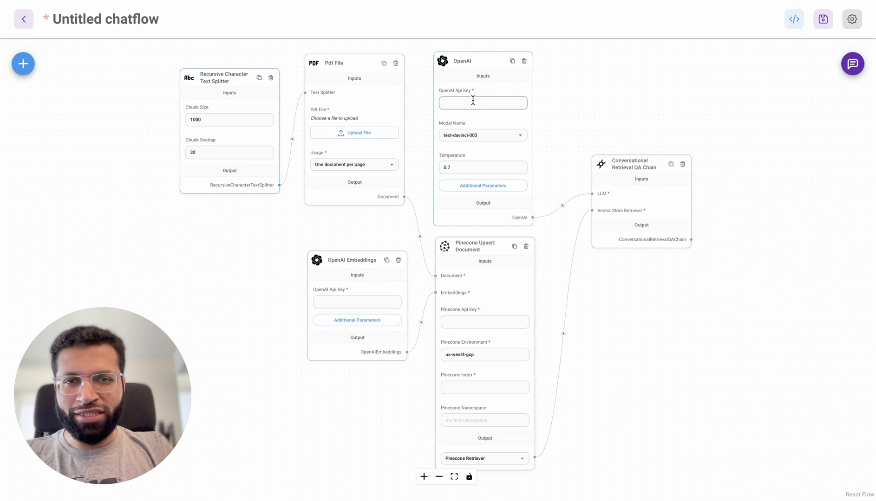
{"action": "left_click", "coordinate": [452, 97]}
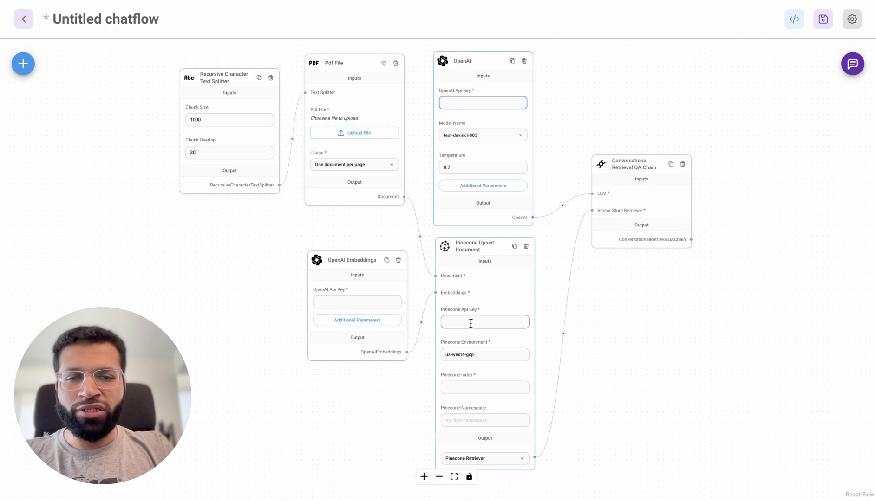
{"action": "left_click", "coordinate": [859, 250]}
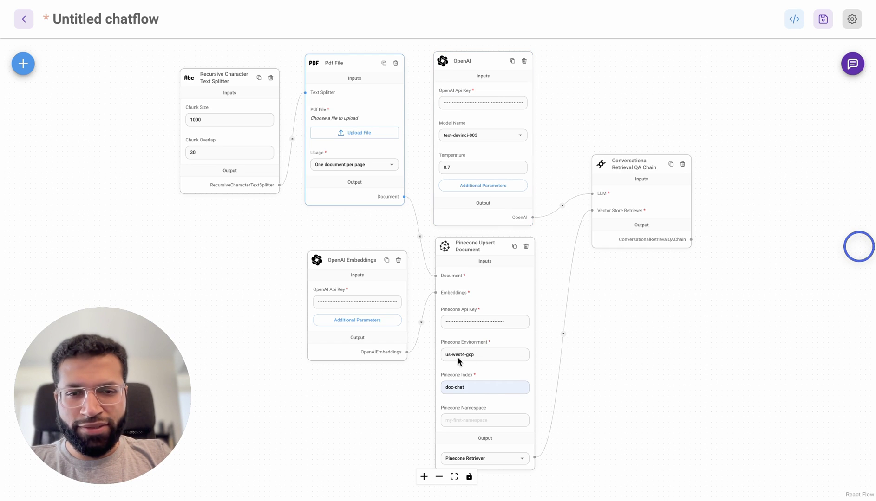
Set the Pinecone Upsert Document node's namespace to test-chat.
{"action": "left_click", "coordinate": [465, 421]}
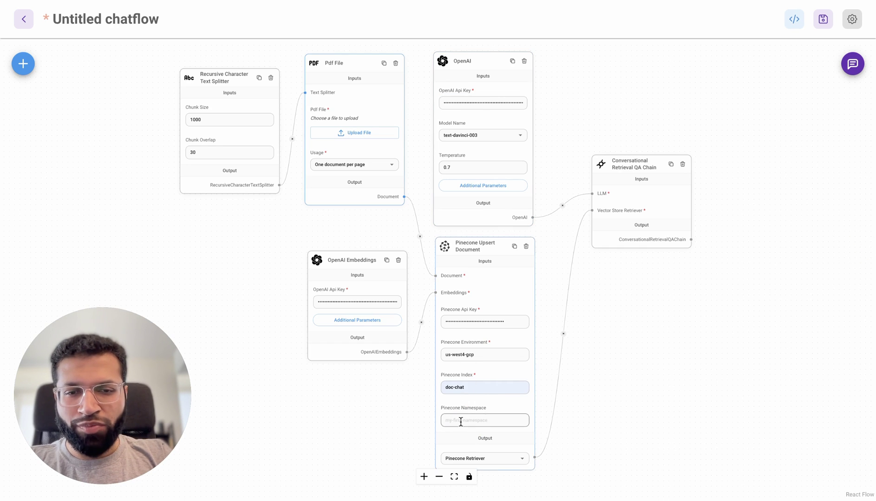
{"action": "type", "text": "test-chat"}
{"action": "left_click", "coordinate": [513, 404]}
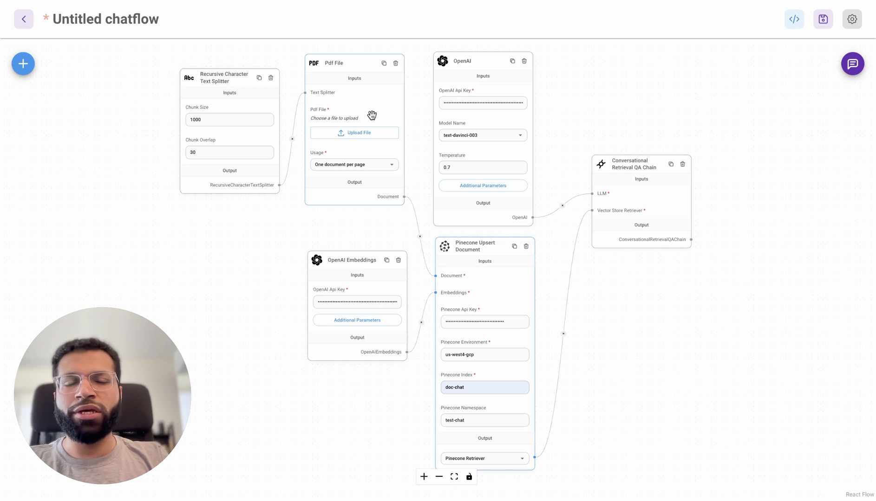
Upload constitution.pdf from the LangChain Demo folder on the Desktop into the Pdf File node.
{"action": "left_click", "coordinate": [357, 135]}
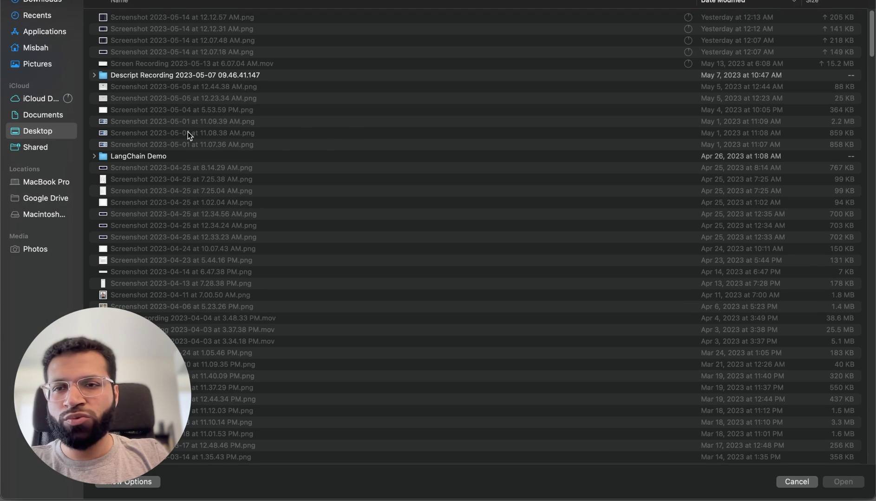
{"action": "double_click", "coordinate": [157, 157]}
{"action": "double_click", "coordinate": [177, 16]}
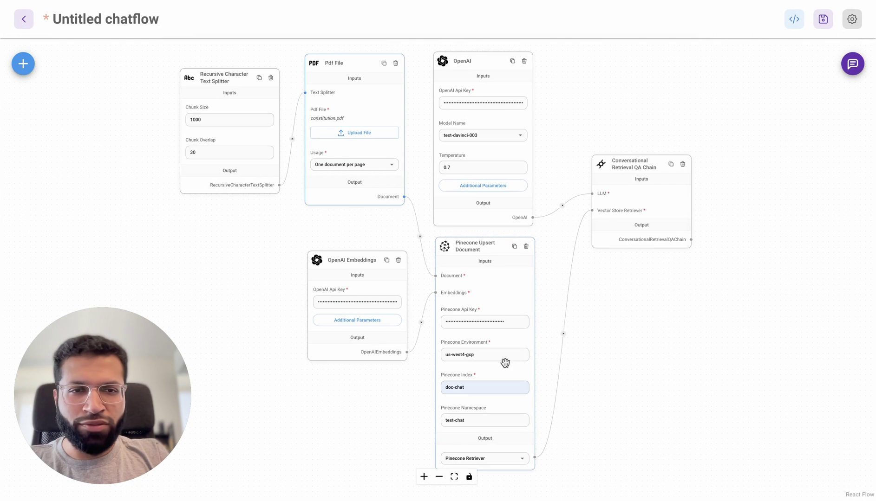
Save the chatflow under the name pdf-upsert.
{"action": "left_click", "coordinate": [630, 332]}
{"action": "left_click", "coordinate": [823, 19]}
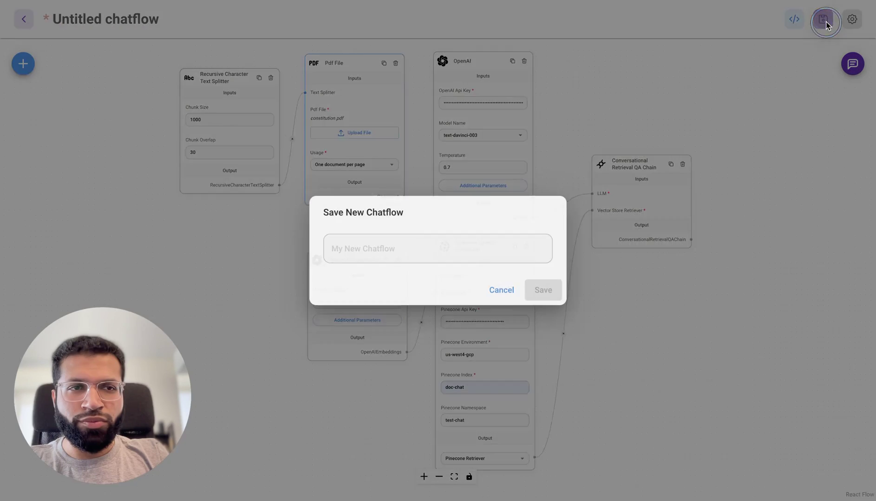
{"action": "left_click", "coordinate": [407, 243]}
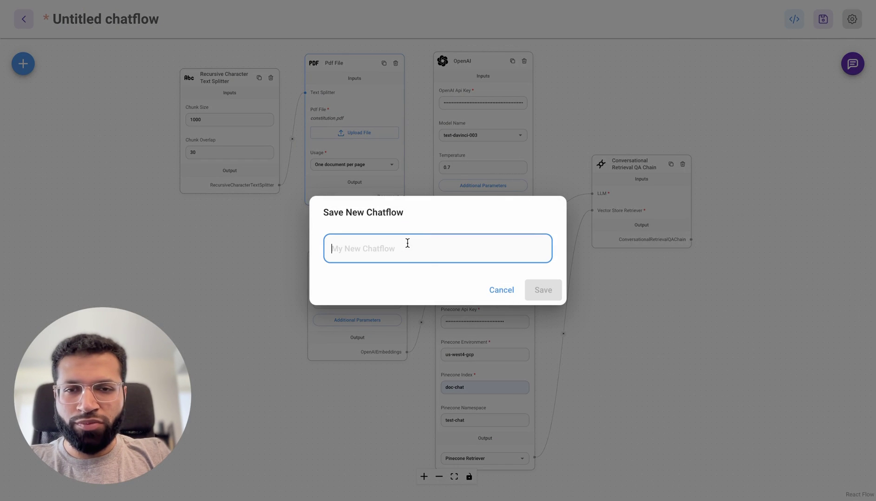
{"action": "type", "text": "pdf-upesrt"}
{"action": "key", "text": "BackSpace"}
{"action": "key", "text": "BackSpace"}
{"action": "key", "text": "BackSpace"}
{"action": "key", "text": "BackSpace"}
{"action": "type", "text": "sert"}
{"action": "key", "text": "Return"}
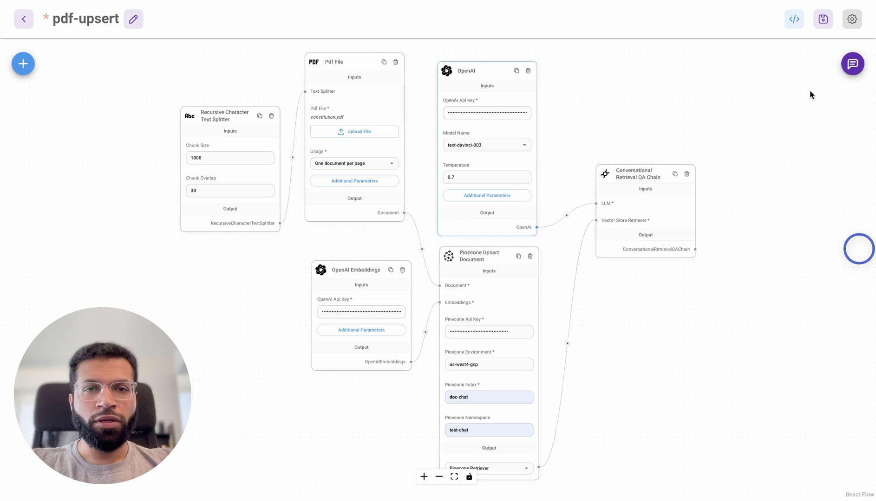
Open the chatflow's chat, ask "What is this document about?" and read the answer.
{"action": "left_click", "coordinate": [852, 66]}
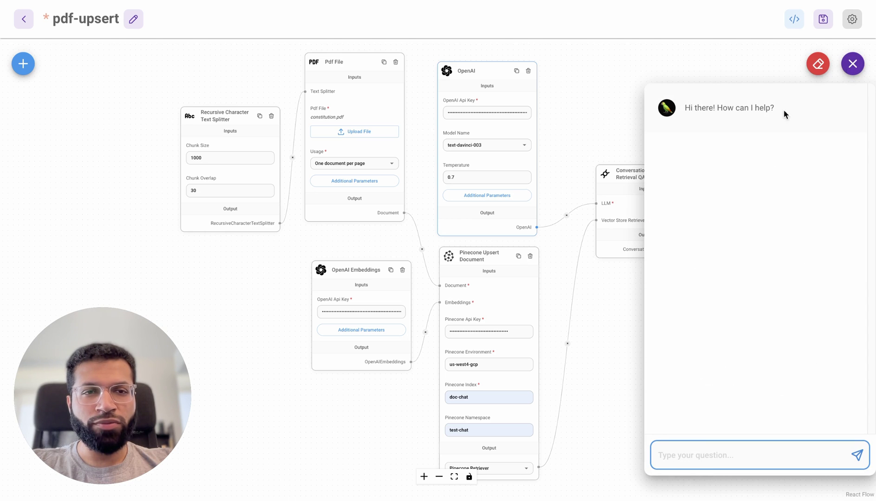
{"action": "left_click", "coordinate": [689, 449]}
{"action": "left_click", "coordinate": [688, 320]}
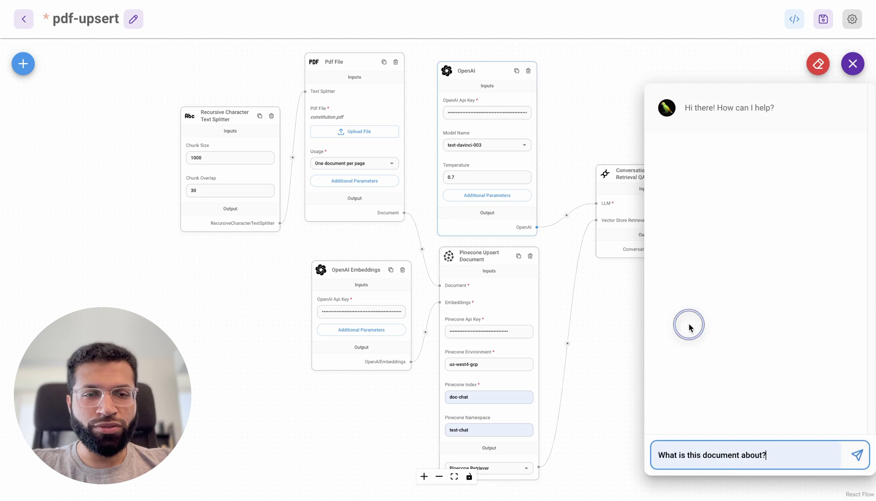
{"action": "left_click", "coordinate": [849, 455]}
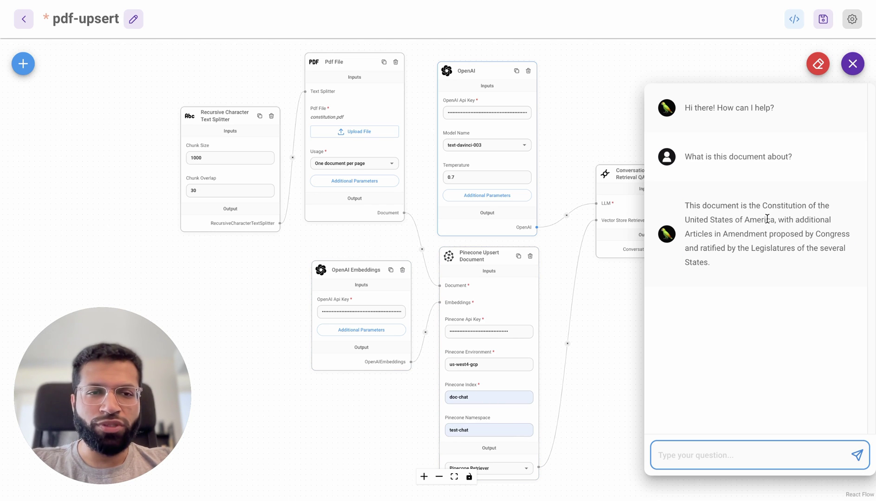
{"action": "left_click_drag", "start_coordinate": [718, 260], "coordinate": [682, 204]}
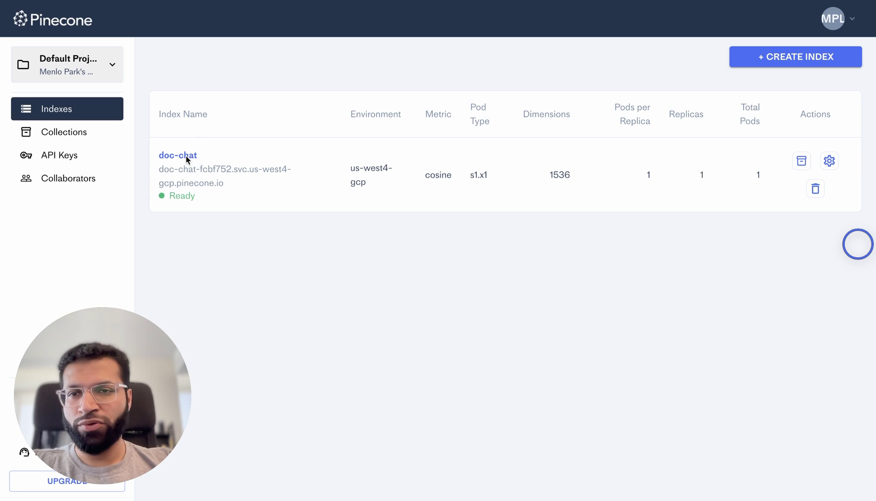
Switch to Pinecone and inspect the doc-chat index's total vectors and namespaces in its index info.
{"action": "left_click", "coordinate": [182, 153]}
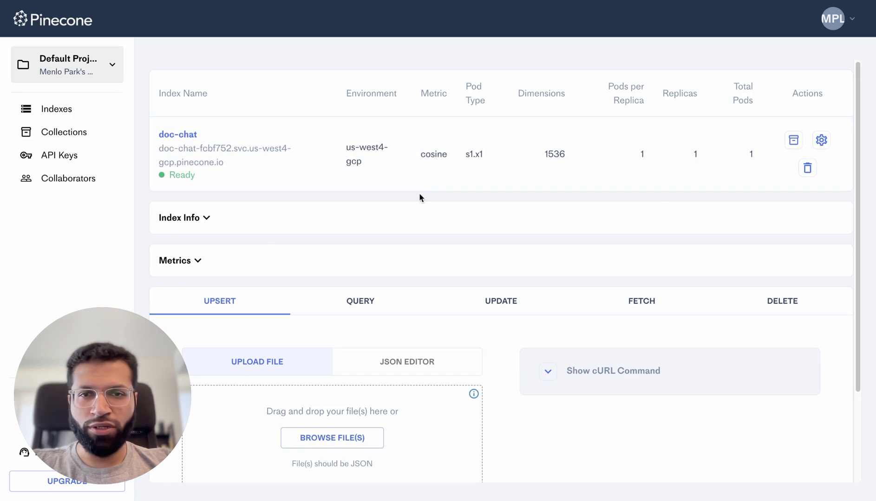
{"action": "scroll", "coordinate": [297, 168], "scroll_direction": "down", "scroll_amount": 2}
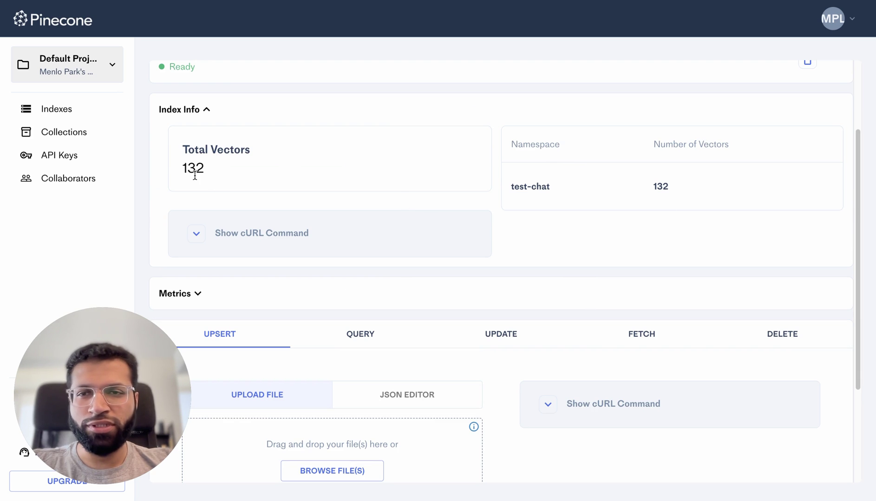
{"action": "scroll", "coordinate": [363, 182], "scroll_direction": "up", "scroll_amount": 3}
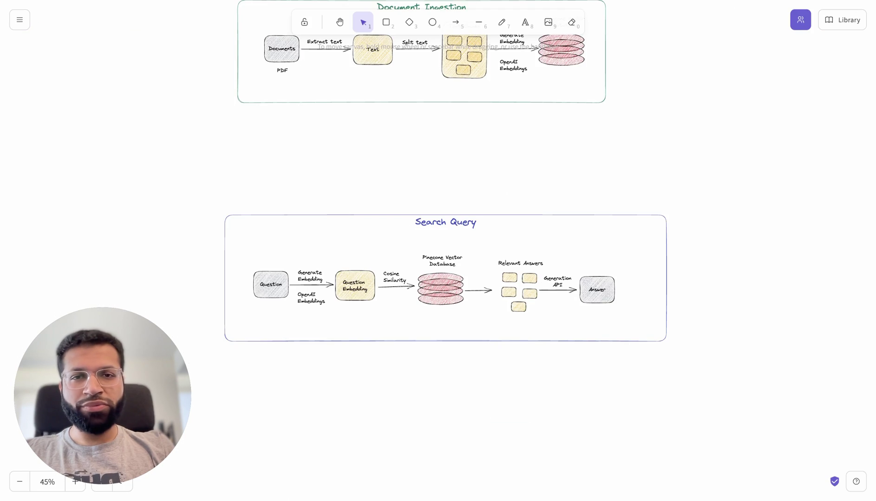
Review the Document Ingestion and Search Query diagrams on the Excalidraw whiteboard.
{"action": "scroll", "coordinate": [438, 219], "scroll_direction": "up", "scroll_amount": 5}
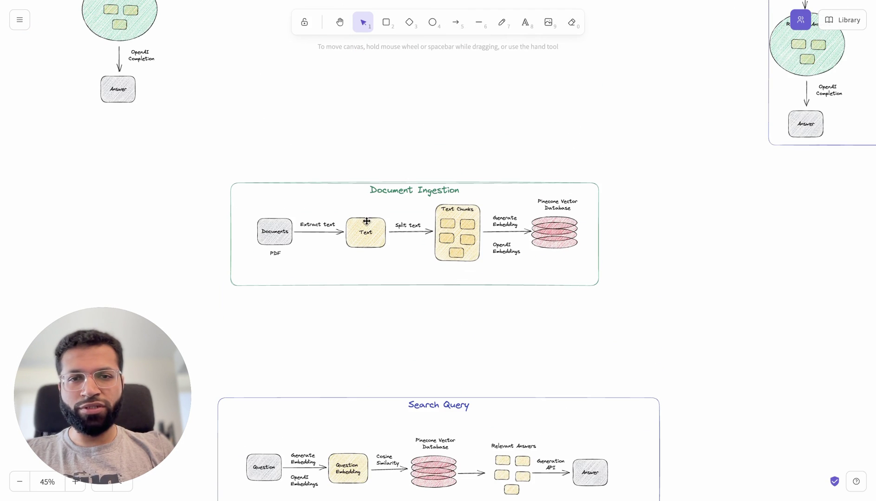
{"action": "scroll", "coordinate": [423, 268], "scroll_direction": "down", "scroll_amount": 5}
{"action": "scroll", "coordinate": [341, 265], "scroll_direction": "left", "scroll_amount": 2}
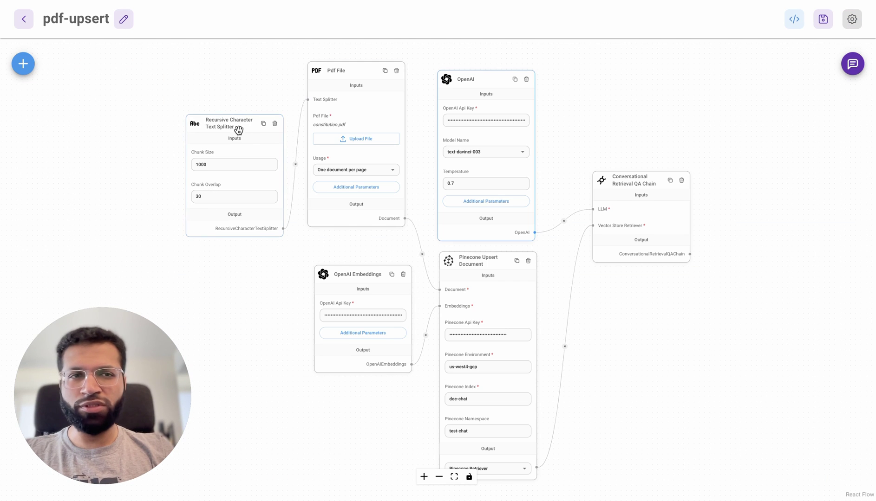
Duplicate the pdf-upsert chatflow into a new untitled chatflow.
{"action": "left_click", "coordinate": [854, 24]}
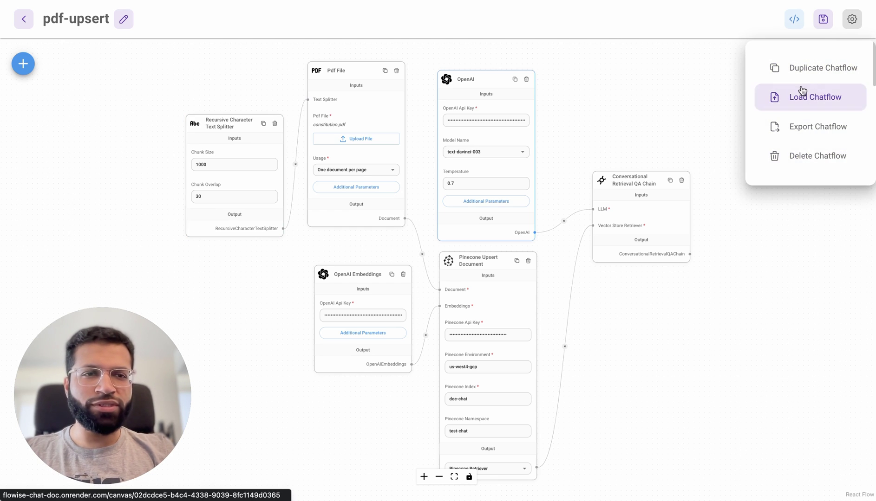
{"action": "left_click", "coordinate": [791, 68]}
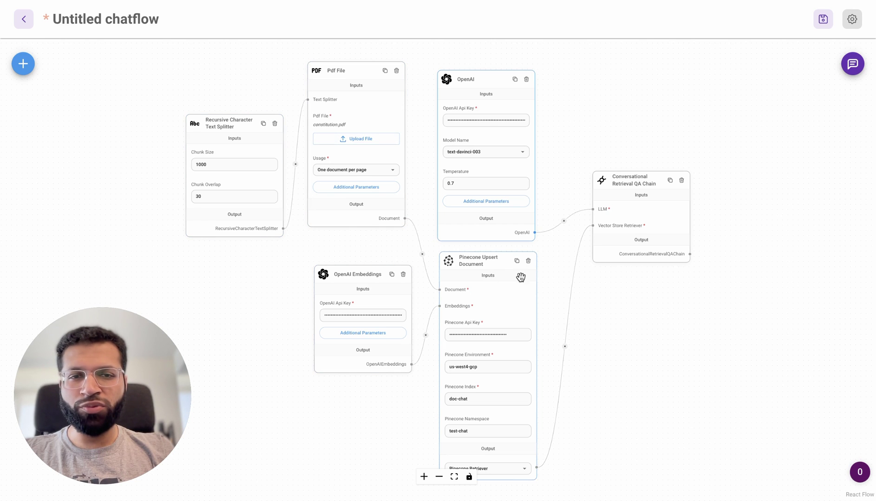
{"action": "scroll", "coordinate": [593, 301], "scroll_direction": "down", "scroll_amount": 2}
{"action": "left_click_drag", "start_coordinate": [596, 300], "coordinate": [589, 276]}
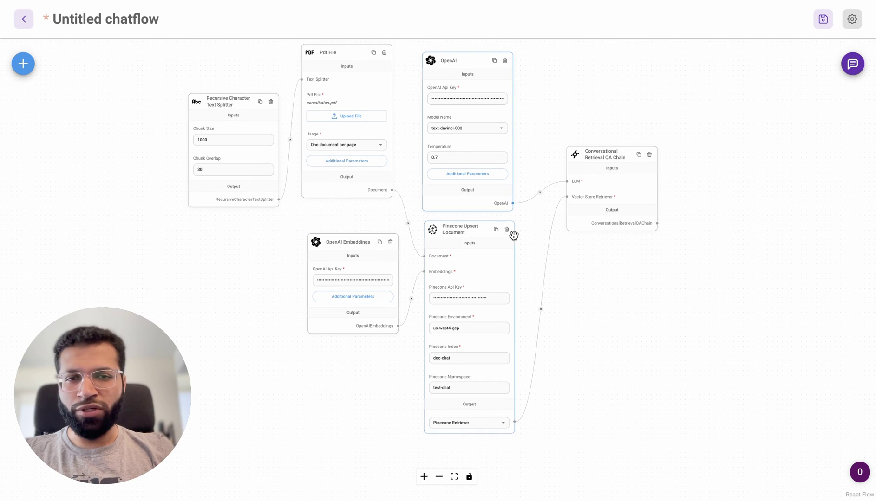
Replace the Pinecone Upsert Document node with a Pinecone Load Existing Index node in the same spot on the canvas.
{"action": "left_click", "coordinate": [24, 63]}
{"action": "type", "text": "pine"}
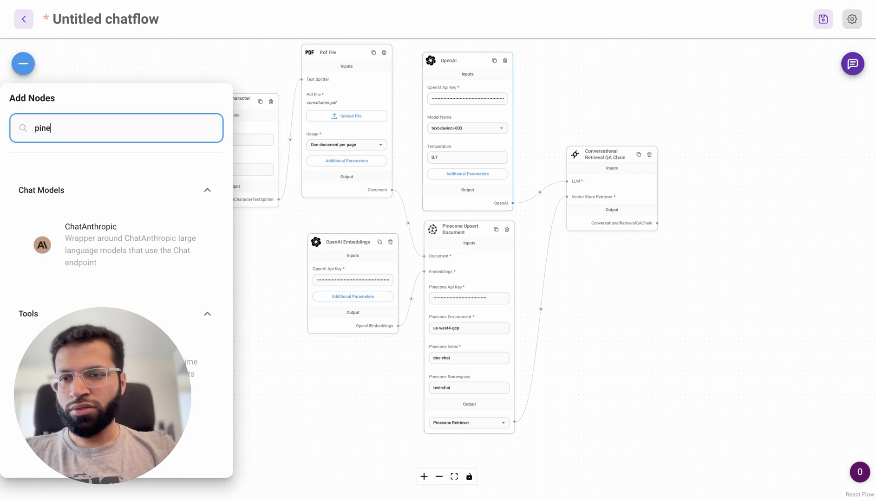
{"action": "left_click_drag", "start_coordinate": [119, 237], "coordinate": [453, 233]}
{"action": "left_click", "coordinate": [506, 229]}
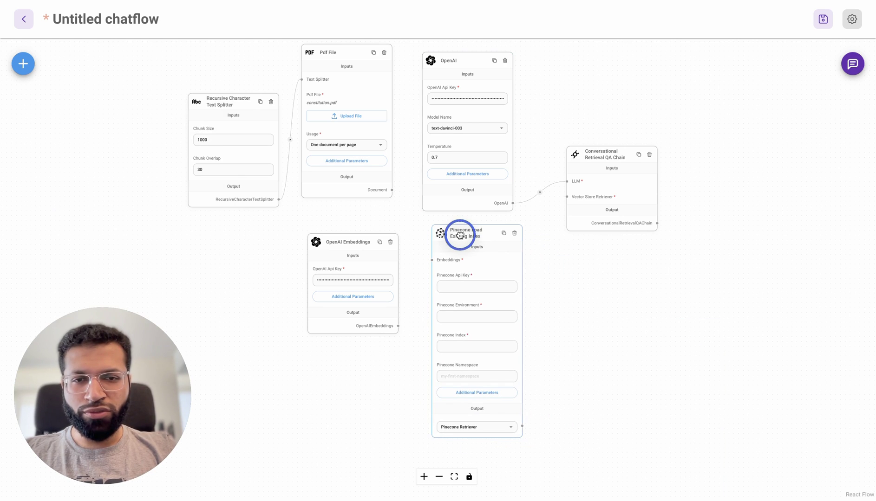
Connect the Pinecone Retriever output to the QA chain's Vector Store Retriever and OpenAI Embeddings to the Pinecone node's Embeddings input.
{"action": "left_click", "coordinate": [523, 427]}
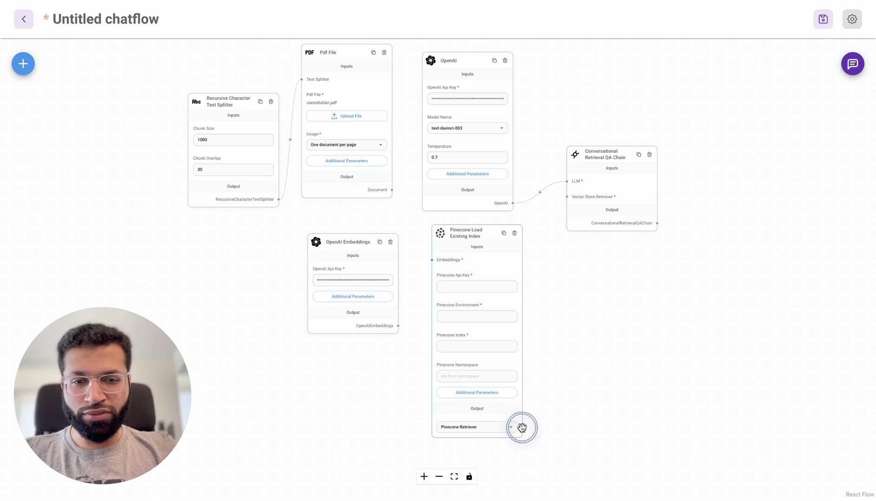
{"action": "left_click_drag", "start_coordinate": [522, 426], "coordinate": [567, 196]}
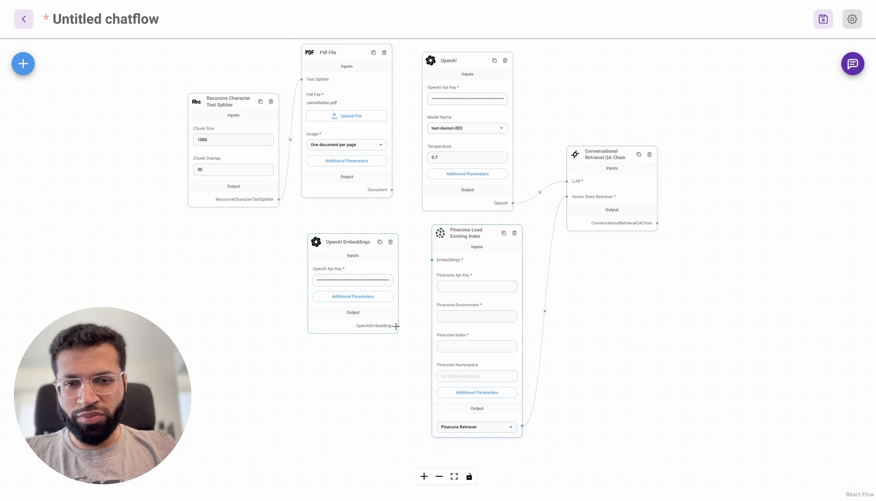
{"action": "left_click_drag", "start_coordinate": [396, 326], "coordinate": [432, 260]}
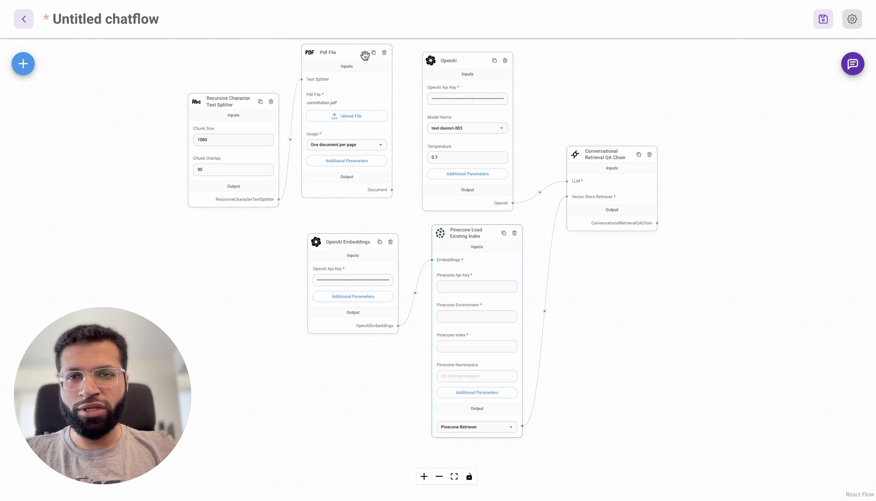
Delete the Pdf File and Recursive Character Text Splitter nodes from the canvas.
{"action": "left_click_drag", "start_coordinate": [387, 55], "coordinate": [387, 59]}
{"action": "left_click", "coordinate": [384, 56]}
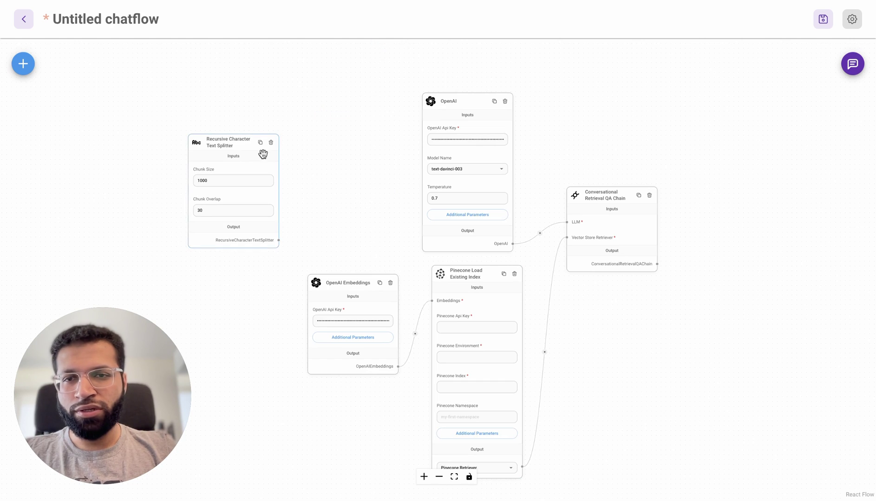
{"action": "left_click", "coordinate": [271, 143]}
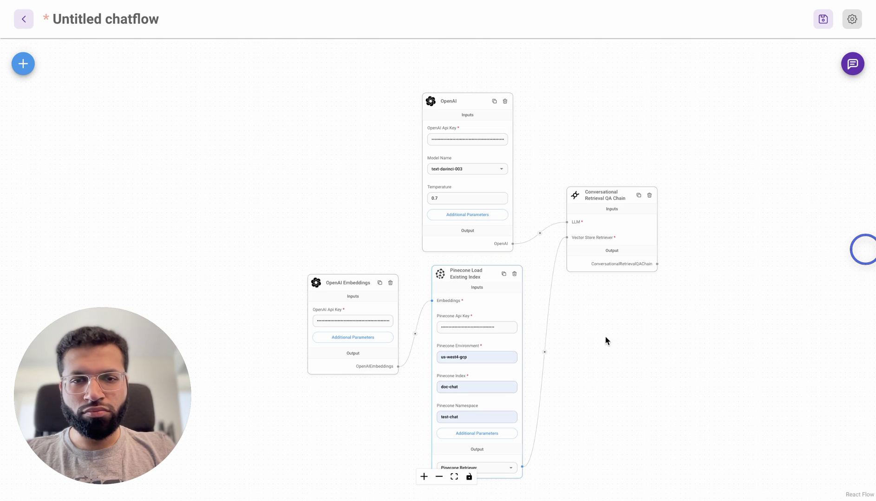
Save the duplicated chatflow under the name pdf-query.
{"action": "scroll", "coordinate": [600, 328], "scroll_direction": "up", "scroll_amount": 2}
{"action": "scroll", "coordinate": [599, 328], "scroll_direction": "up", "scroll_amount": 1}
{"action": "left_click", "coordinate": [563, 290]}
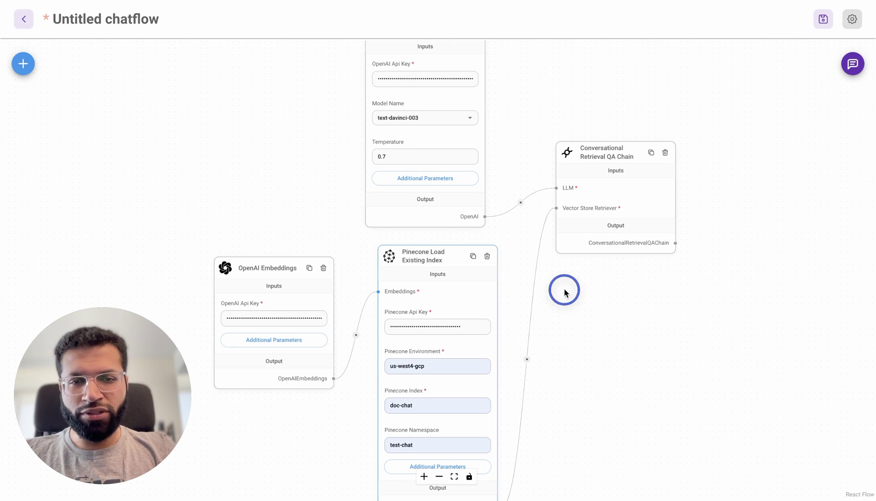
{"action": "left_click_drag", "start_coordinate": [520, 286], "coordinate": [518, 203]}
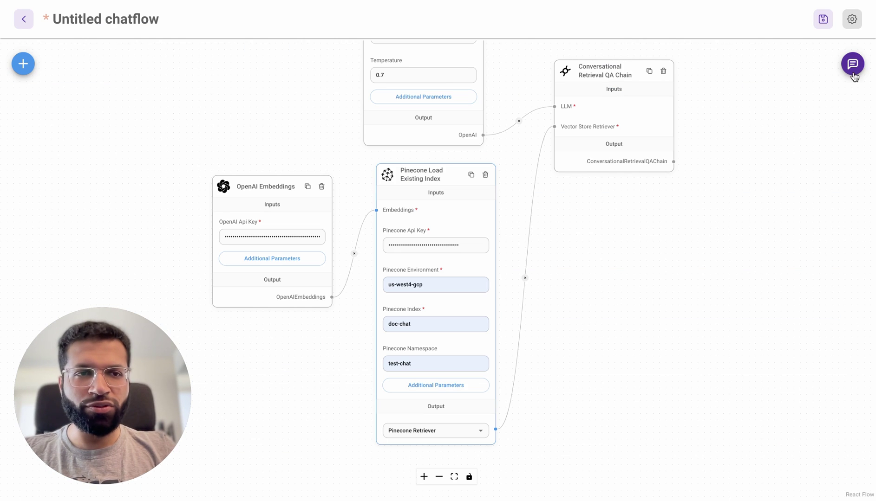
{"action": "left_click", "coordinate": [823, 19]}
{"action": "left_click", "coordinate": [389, 253]}
{"action": "type", "text": "pdf-query"}
{"action": "left_click", "coordinate": [543, 290]}
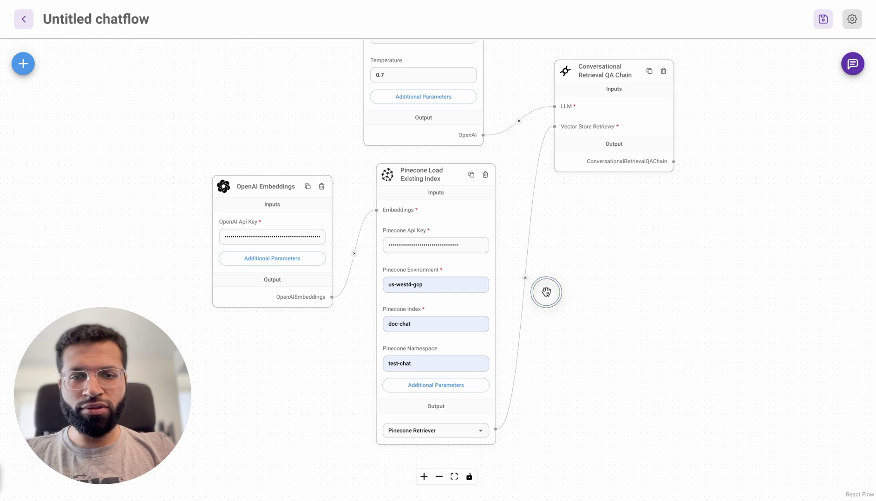
Open the pdf-query chat and ask "What is this document about?".
{"action": "left_click", "coordinate": [849, 66]}
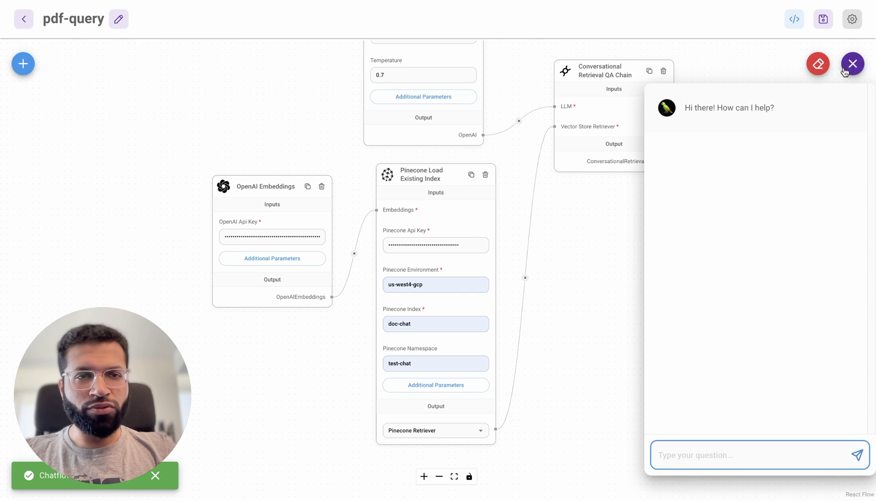
{"action": "left_click", "coordinate": [708, 461]}
{"action": "left_click", "coordinate": [694, 314]}
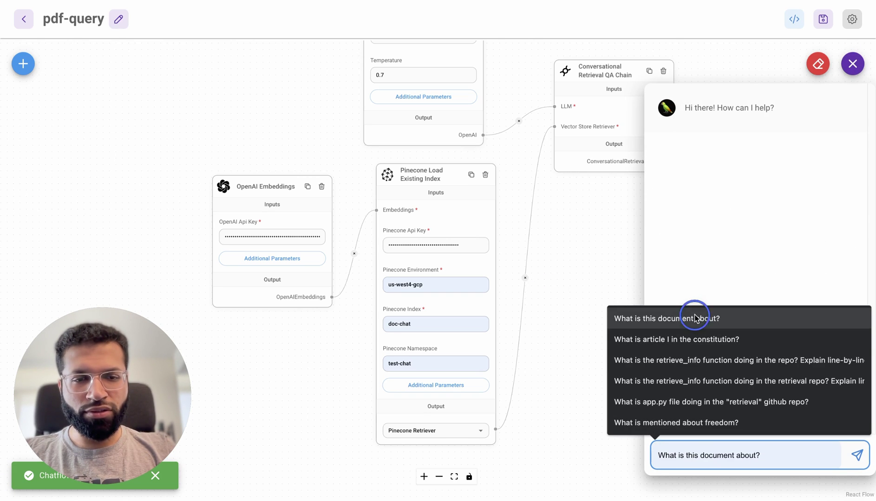
{"action": "left_click", "coordinate": [856, 456]}
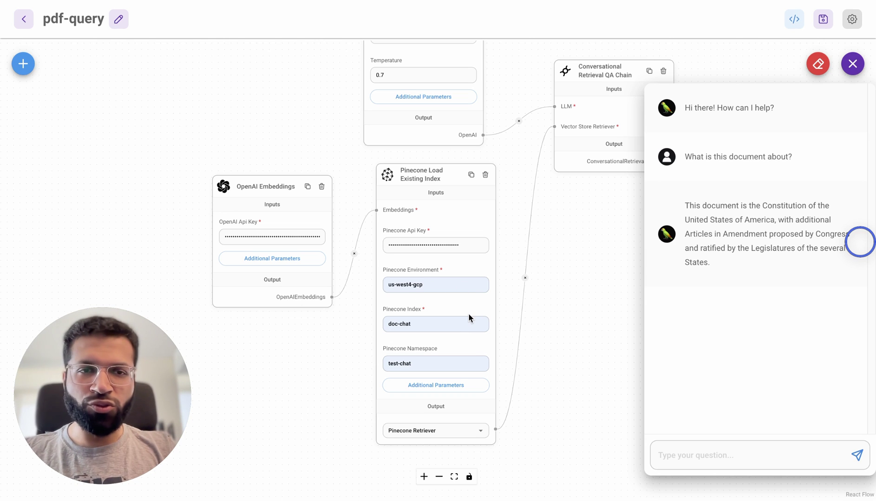
Switch to the Excalidraw whiteboard and review the Search Query diagram.
{"action": "scroll", "coordinate": [520, 129], "scroll_direction": "up", "scroll_amount": 3}
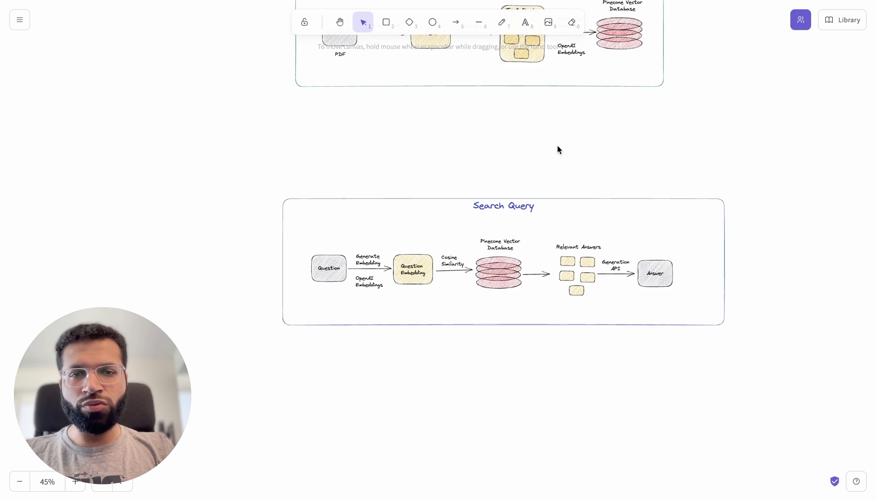
{"action": "scroll", "coordinate": [556, 145], "scroll_direction": "up", "scroll_amount": 3}
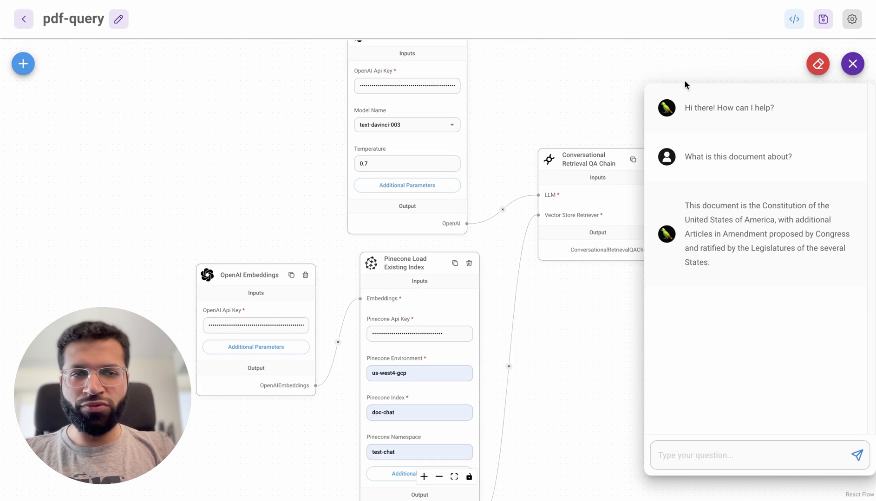
Return to the pdf-query chatflow in Flowise and examine its Embed, Python and CURL code, including the prediction API URL.
{"action": "left_click", "coordinate": [794, 20]}
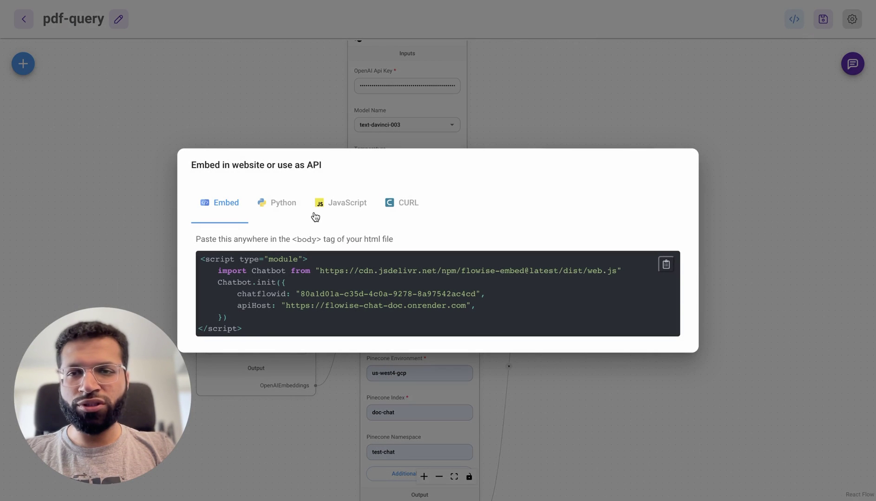
{"action": "left_click", "coordinate": [402, 206]}
{"action": "left_click", "coordinate": [282, 207]}
{"action": "left_click", "coordinate": [405, 175]}
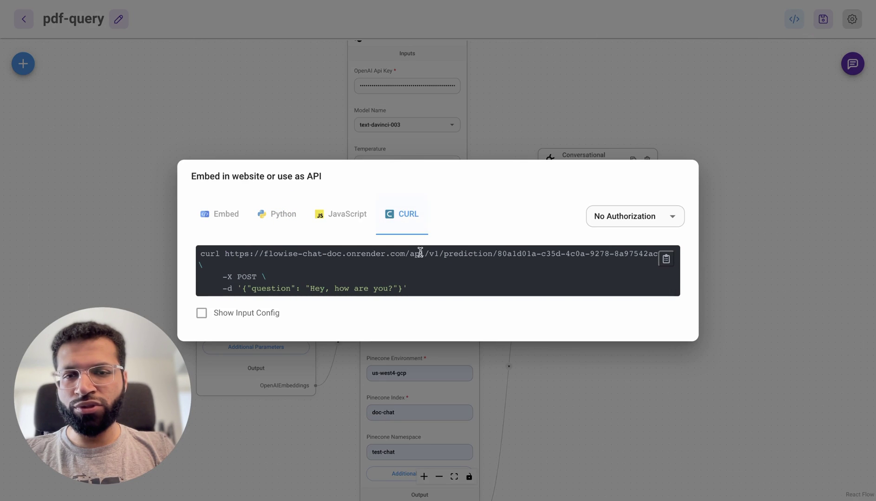
{"action": "left_click_drag", "start_coordinate": [225, 254], "coordinate": [653, 254]}
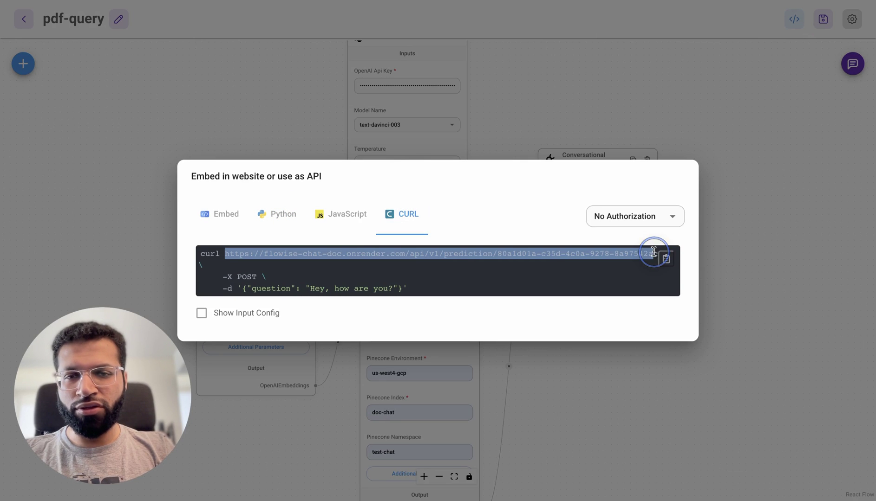
{"action": "left_click", "coordinate": [300, 224]}
{"action": "left_click_drag", "start_coordinate": [251, 232], "coordinate": [259, 246]}
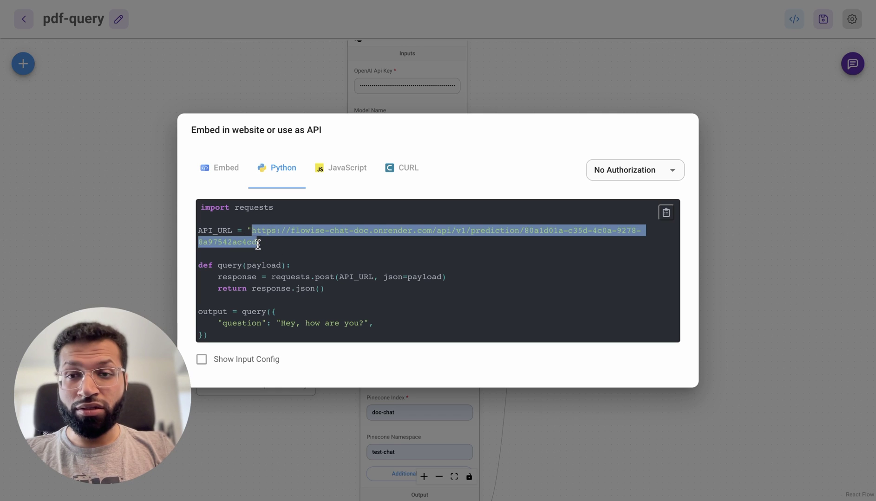
{"action": "left_click", "coordinate": [225, 169]}
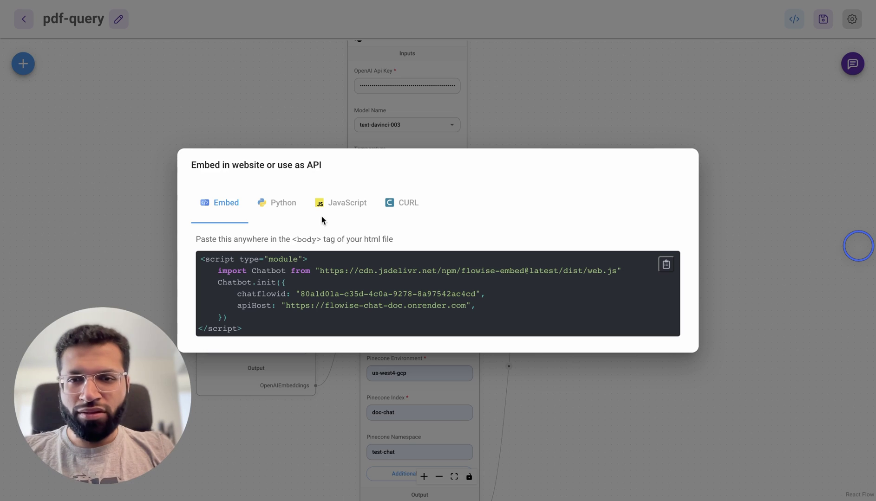
{"action": "left_click", "coordinate": [277, 203]}
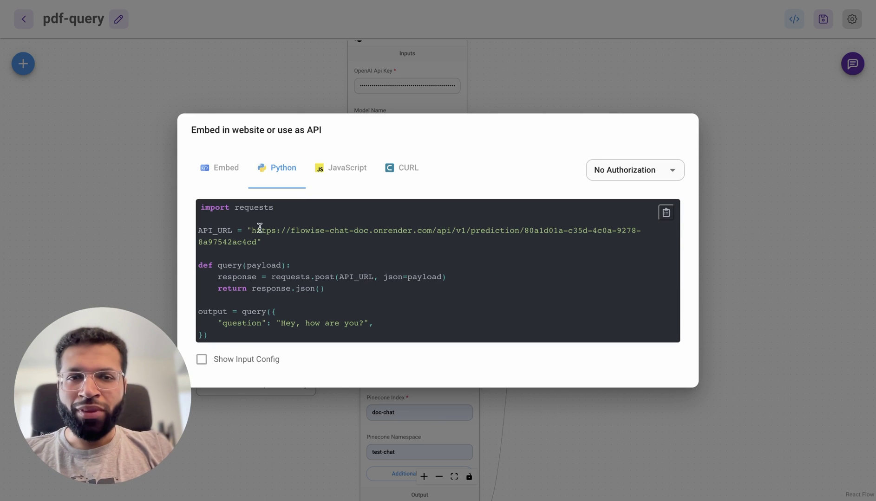
Check the authorization options for the Python code and close the embed dialog without choosing one.
{"action": "left_click", "coordinate": [673, 174]}
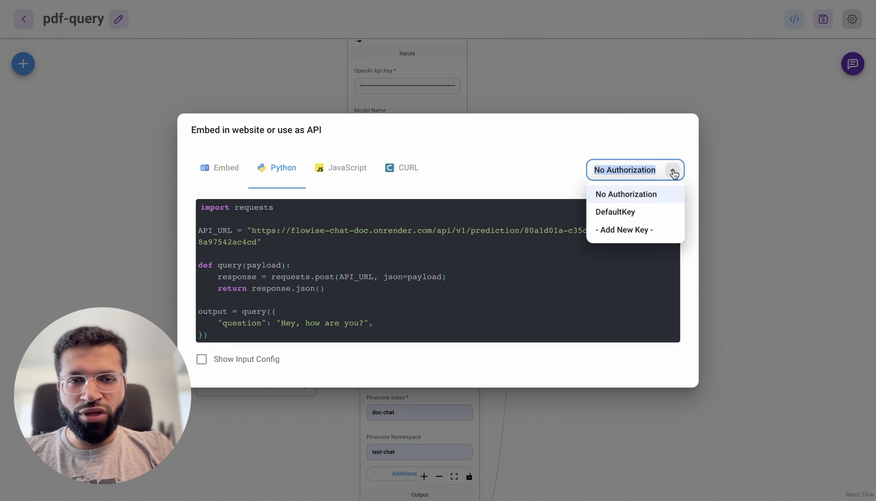
{"action": "left_click", "coordinate": [539, 143]}
{"action": "left_click", "coordinate": [706, 107]}
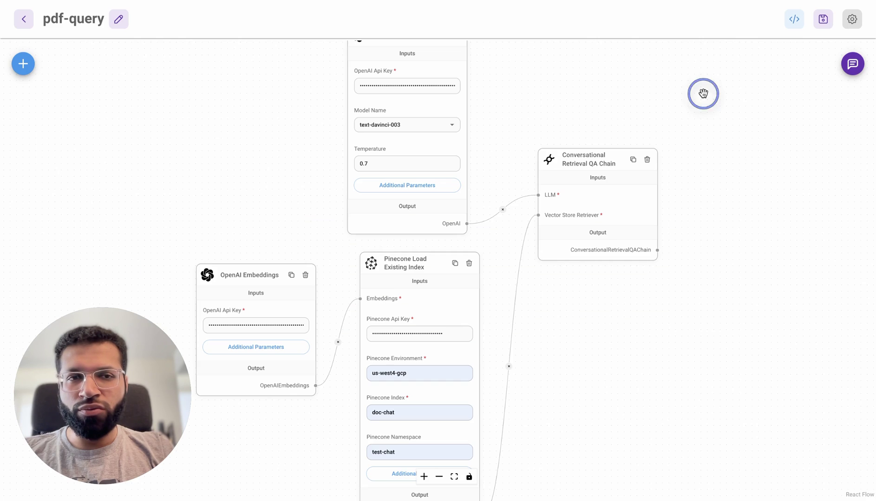
Leave the chatflow for the API key management page and create an API key named bubble-app.
{"action": "left_click", "coordinate": [24, 18]}
{"action": "left_click", "coordinate": [68, 116]}
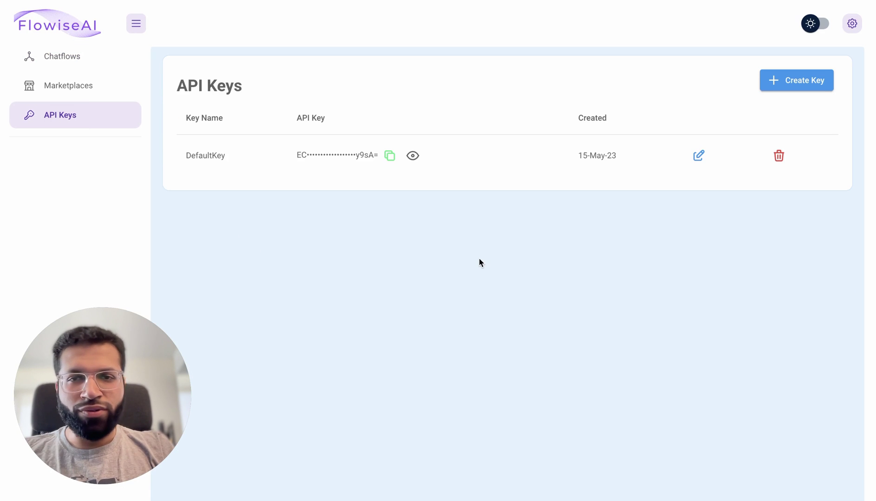
{"action": "left_click", "coordinate": [803, 79]}
{"action": "left_click", "coordinate": [314, 259]}
{"action": "type", "text": "bubble-app"}
{"action": "left_click", "coordinate": [588, 308]}
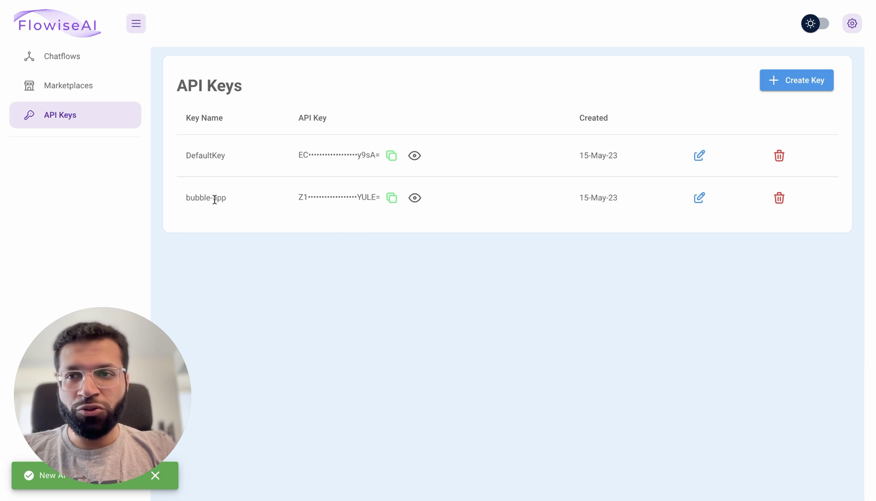
Reopen the pdf-query chatflow and show the input config for its Python API code authorized with the bubble-app key.
{"action": "left_click", "coordinate": [67, 59]}
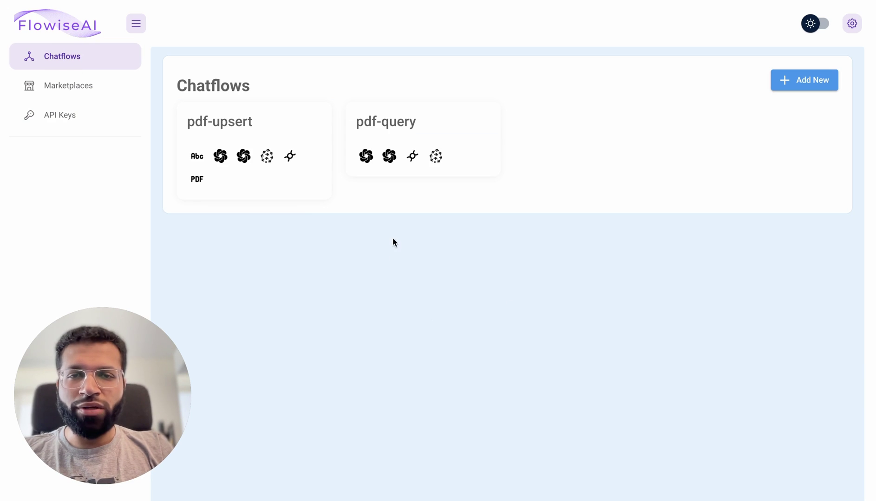
{"action": "left_click", "coordinate": [403, 124]}
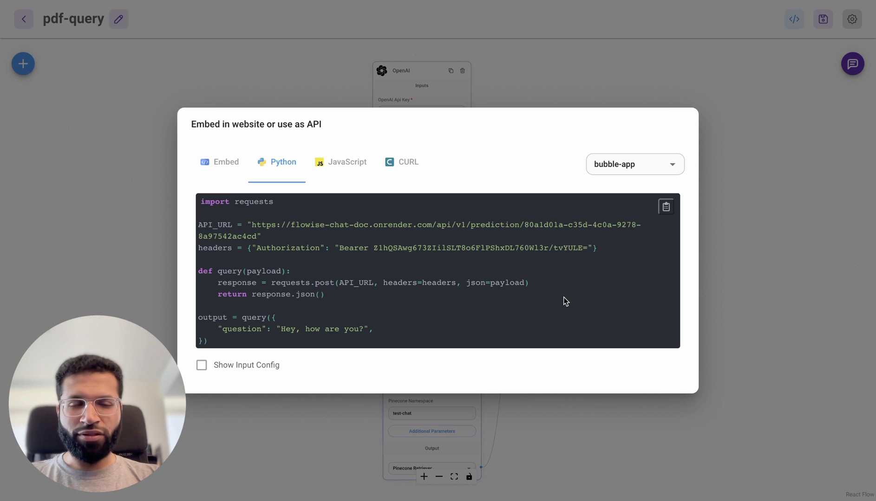
{"action": "left_click", "coordinate": [201, 366]}
Examine the configurable OpenAI, OpenAI Embeddings and Pinecone Load Existing Index parameters and the overrideConfig code example.
{"action": "scroll", "coordinate": [399, 331], "scroll_direction": "down", "scroll_amount": 4}
{"action": "scroll", "coordinate": [399, 331], "scroll_direction": "down", "scroll_amount": 1}
{"action": "scroll", "coordinate": [408, 262], "scroll_direction": "up", "scroll_amount": 2}
{"action": "scroll", "coordinate": [408, 263], "scroll_direction": "down", "scroll_amount": 2}
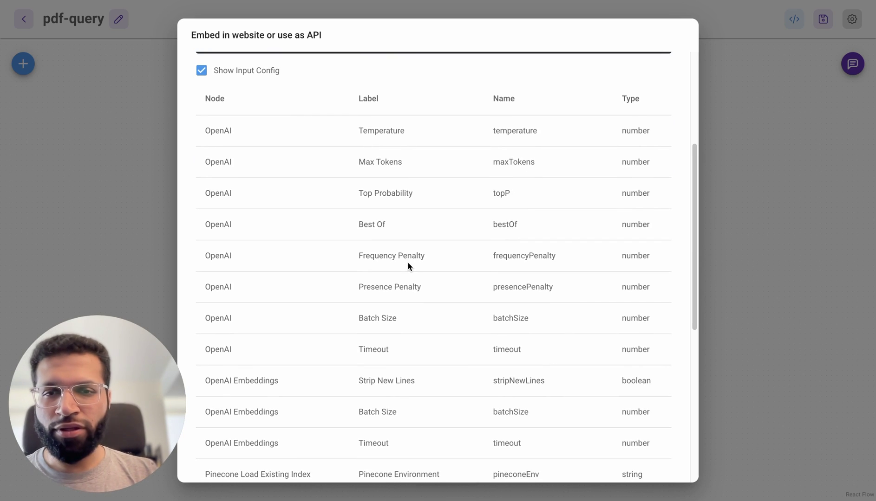
{"action": "scroll", "coordinate": [408, 263], "scroll_direction": "down", "scroll_amount": 5}
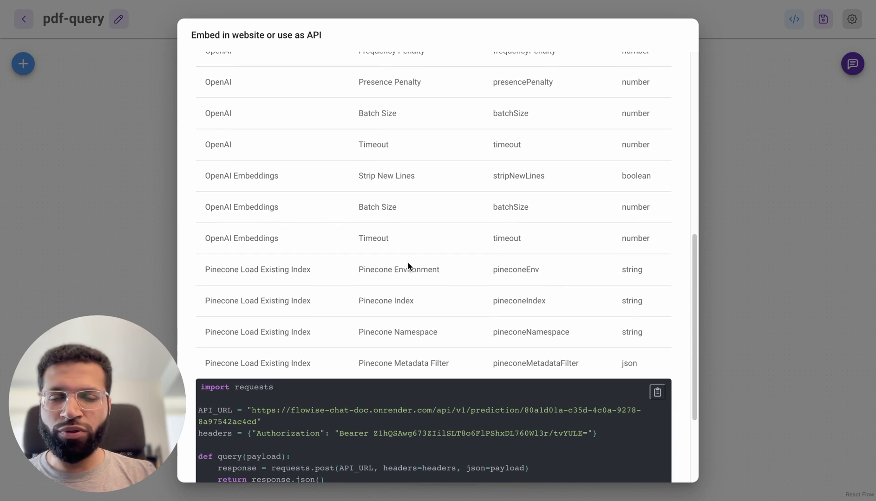
{"action": "scroll", "coordinate": [445, 281], "scroll_direction": "up", "scroll_amount": 2}
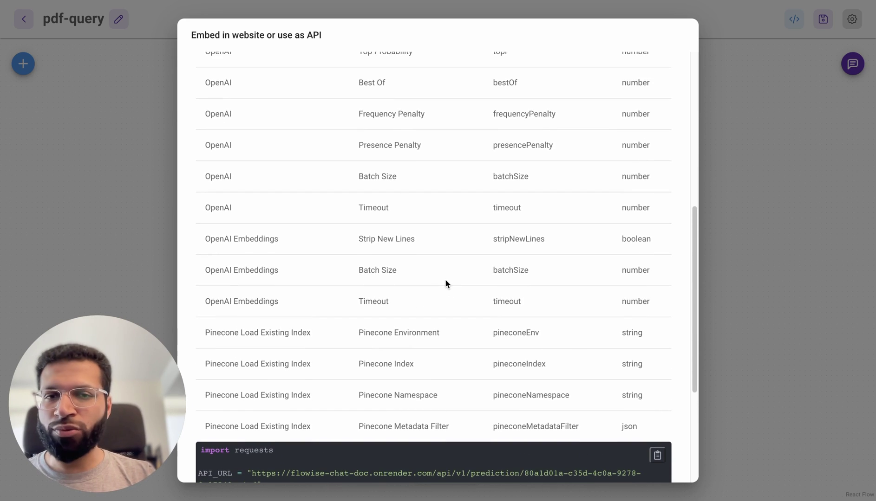
{"action": "scroll", "coordinate": [445, 281], "scroll_direction": "down", "scroll_amount": 4}
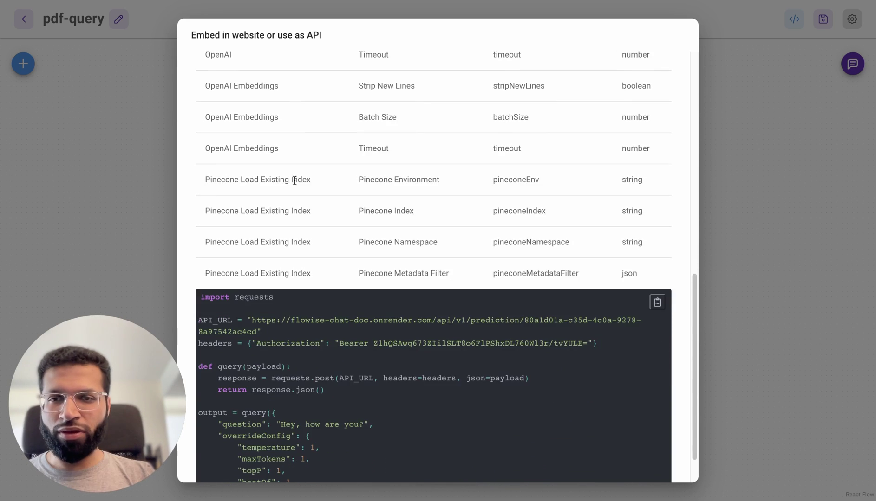
{"action": "scroll", "coordinate": [224, 199], "scroll_direction": "up", "scroll_amount": 10}
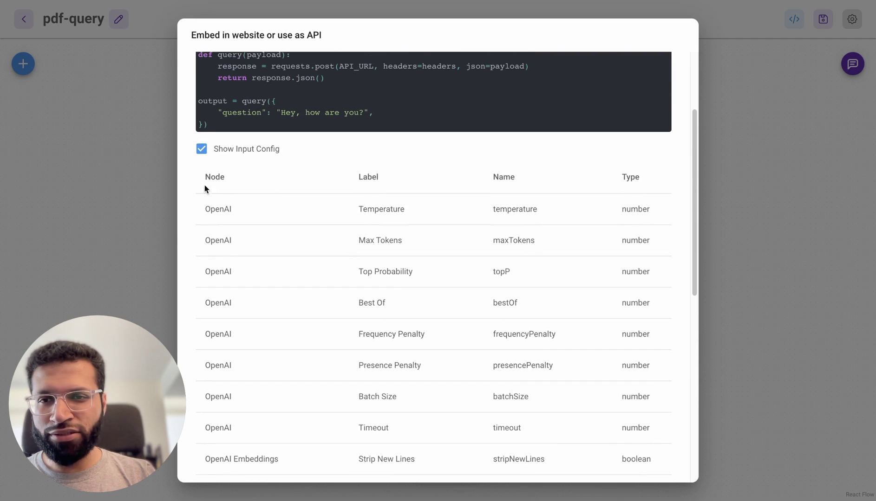
Highlight the OpenAI, OpenAI Embeddings and Pinecone Load Existing Index rows of the pdf-query input config, and close the embed dialog.
{"action": "scroll", "coordinate": [202, 185], "scroll_direction": "down", "scroll_amount": 1}
{"action": "left_click_drag", "start_coordinate": [205, 174], "coordinate": [248, 282]}
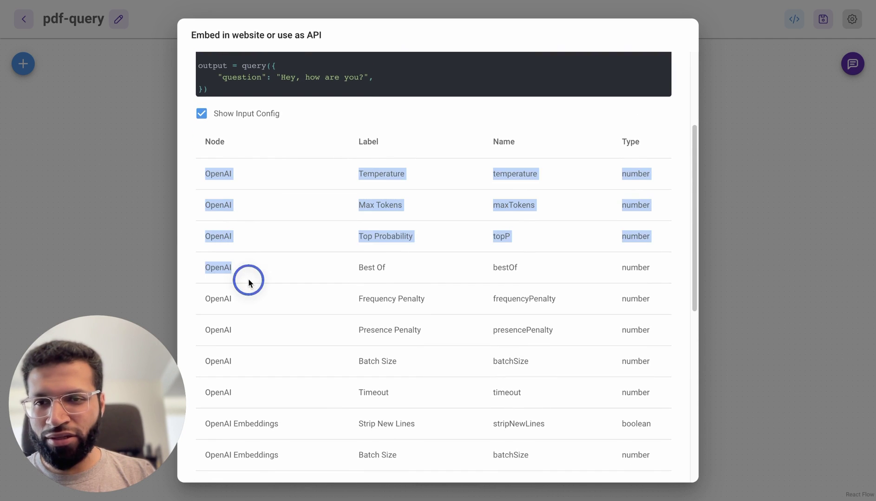
{"action": "scroll", "coordinate": [248, 281], "scroll_direction": "down", "scroll_amount": 2}
{"action": "scroll", "coordinate": [233, 188], "scroll_direction": "down", "scroll_amount": 4}
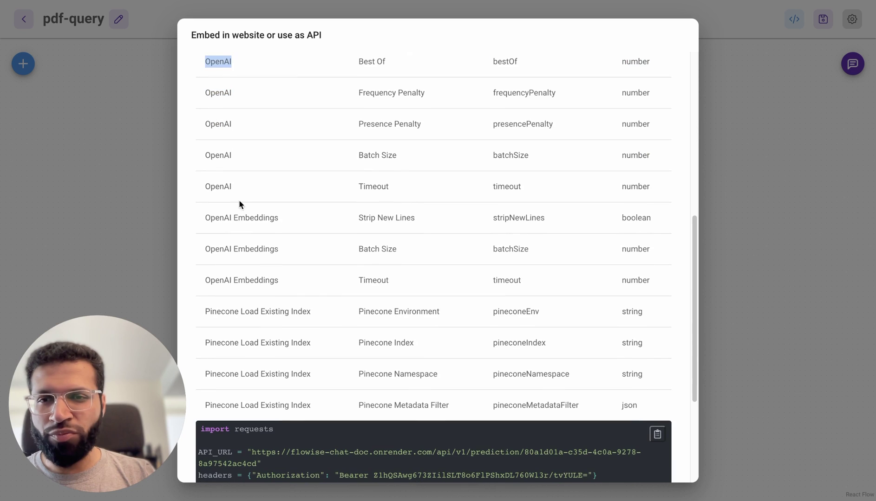
{"action": "left_click", "coordinate": [274, 185]}
{"action": "left_click_drag", "start_coordinate": [205, 217], "coordinate": [280, 286]}
{"action": "scroll", "coordinate": [279, 286], "scroll_direction": "down", "scroll_amount": 1}
{"action": "scroll", "coordinate": [279, 286], "scroll_direction": "down", "scroll_amount": 2}
{"action": "left_click_drag", "start_coordinate": [206, 234], "coordinate": [329, 332]}
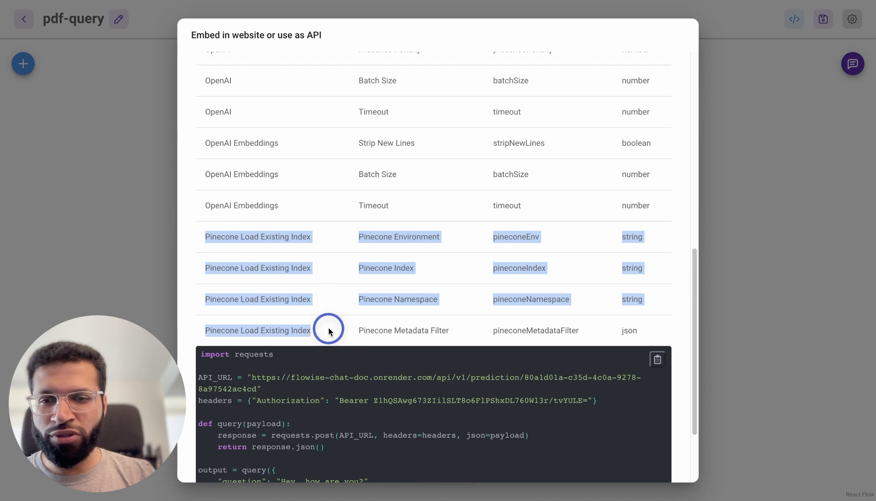
{"action": "left_click", "coordinate": [726, 179]}
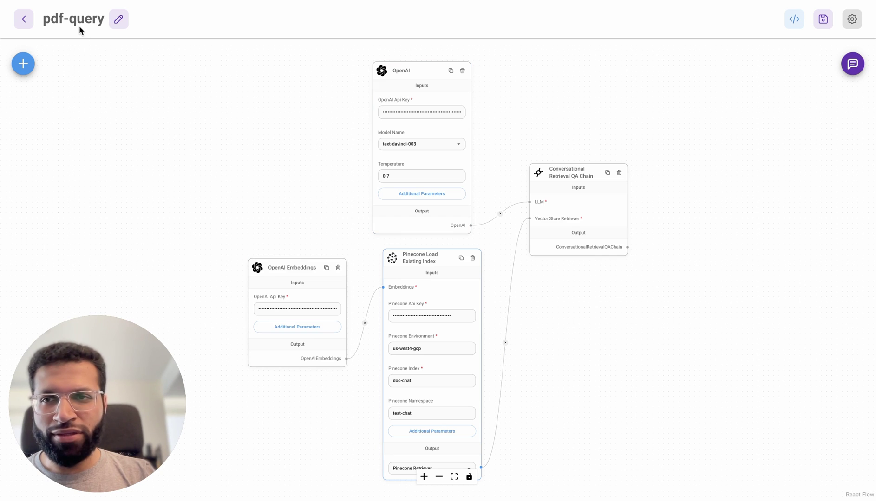
Reopen the API code dialog from the pdf-query chatflow, skim its contents and close it.
{"action": "left_click", "coordinate": [794, 19]}
{"action": "scroll", "coordinate": [288, 433], "scroll_direction": "down", "scroll_amount": 6}
{"action": "scroll", "coordinate": [288, 432], "scroll_direction": "up", "scroll_amount": 3}
{"action": "left_click", "coordinate": [120, 163]}
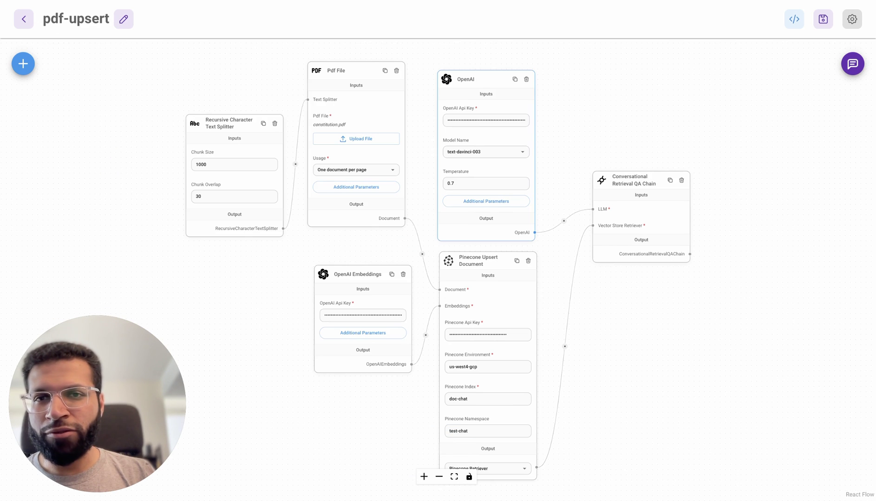
Open the pdf-upsert chatflow's Python API code, review its input config down to the Pdf File parameters, and close the dialog.
{"action": "left_click", "coordinate": [789, 26]}
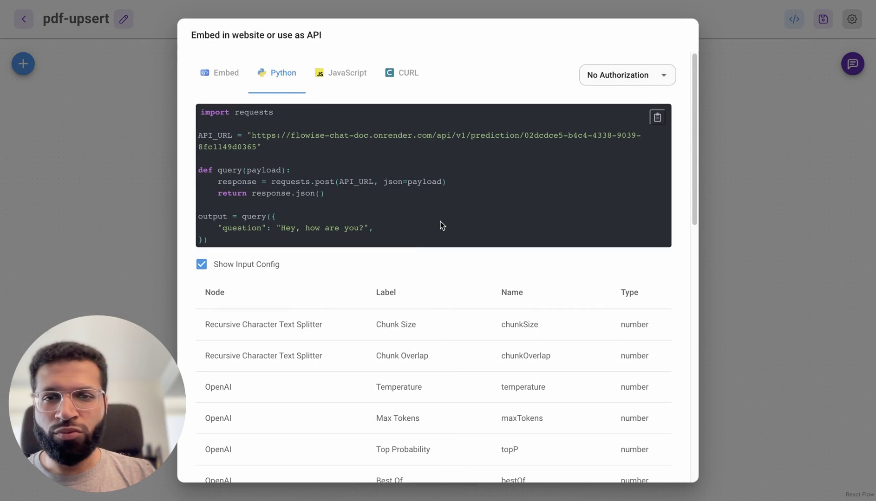
{"action": "scroll", "coordinate": [260, 325], "scroll_direction": "down", "scroll_amount": 7}
{"action": "scroll", "coordinate": [259, 328], "scroll_direction": "down", "scroll_amount": 5}
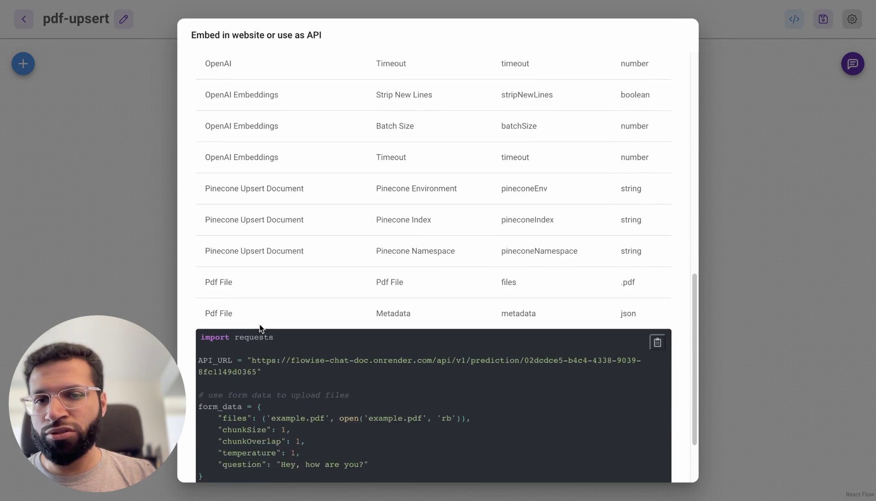
{"action": "left_click", "coordinate": [607, 324]}
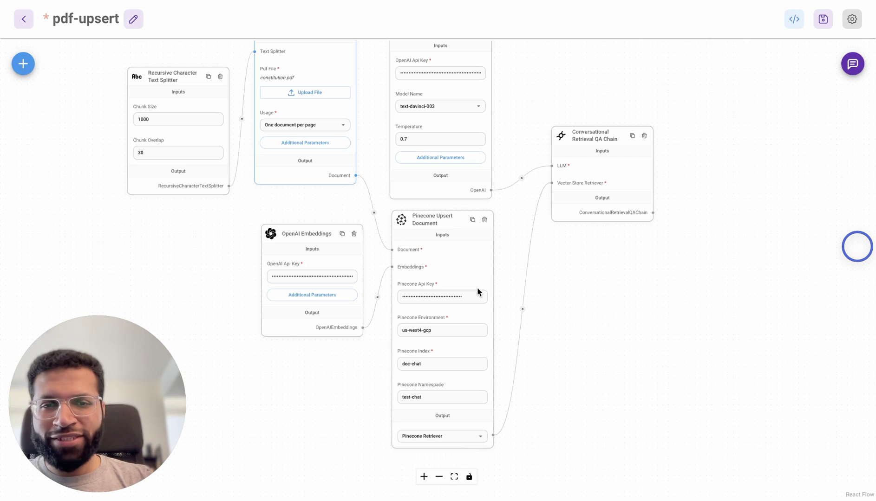
Inspect the Pinecone Upsert Document node of pdf-upsert and its pineconeEnv parameter in the API input config, and close the dialog.
{"action": "left_click", "coordinate": [469, 261]}
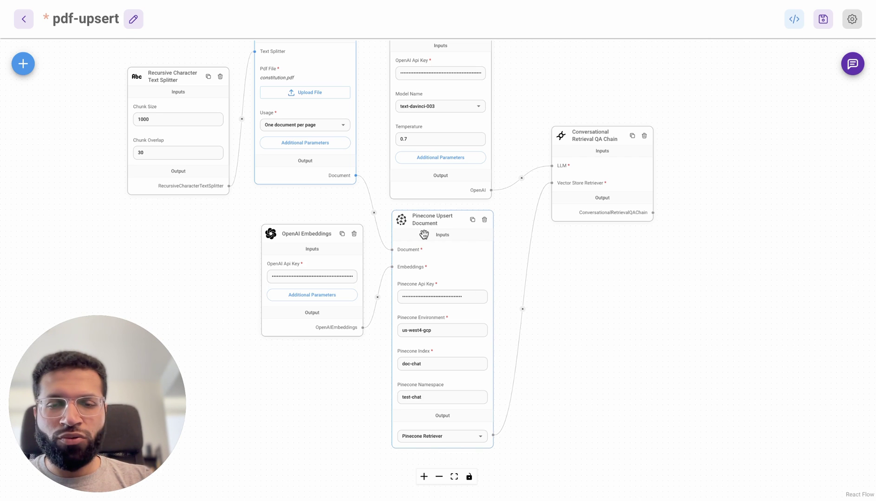
{"action": "left_click", "coordinate": [796, 22]}
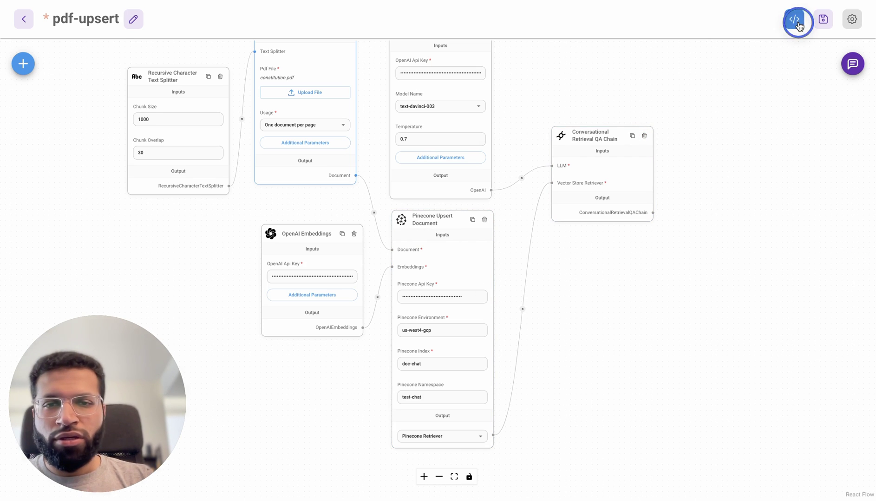
{"action": "scroll", "coordinate": [414, 249], "scroll_direction": "down", "scroll_amount": 10}
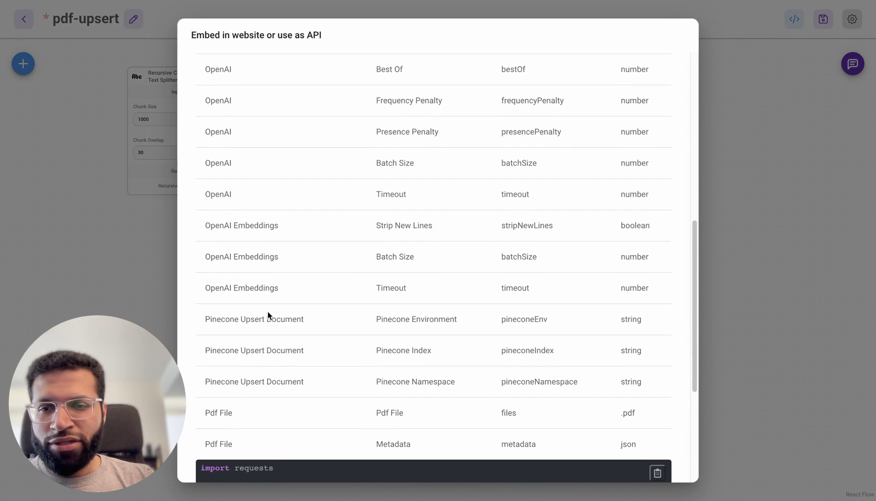
{"action": "scroll", "coordinate": [267, 315], "scroll_direction": "down", "scroll_amount": 1}
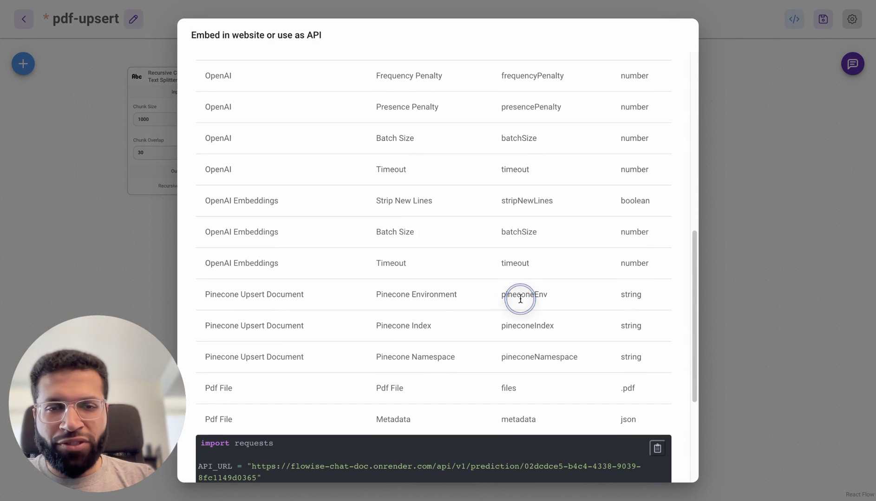
{"action": "left_click_drag", "start_coordinate": [499, 295], "coordinate": [553, 290]}
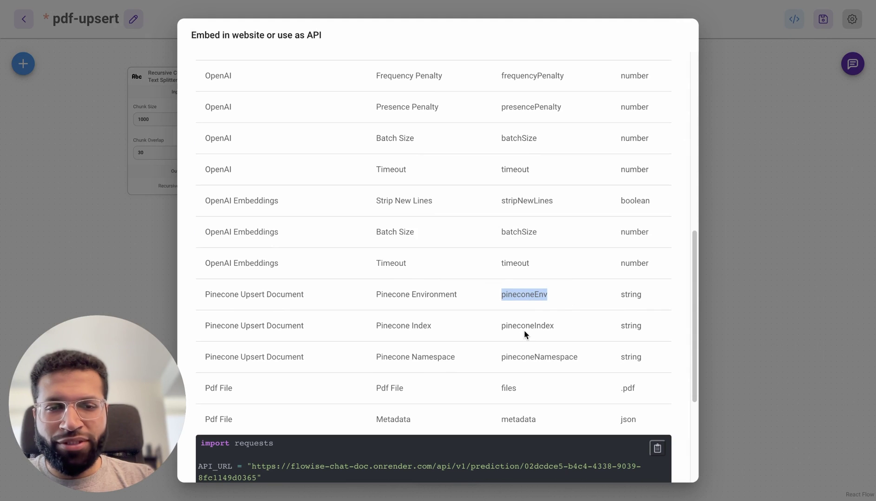
{"action": "left_click", "coordinate": [765, 277]}
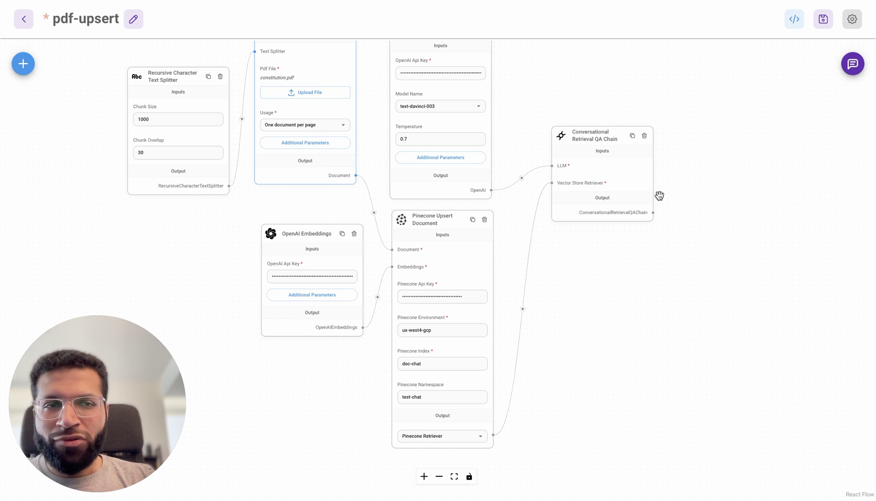
Reopen the pdf-upsert API dialog and examine the pineconeNamespace and pineconeIndex parameters and the form-data code example.
{"action": "left_click", "coordinate": [794, 19]}
{"action": "scroll", "coordinate": [459, 279], "scroll_direction": "down", "scroll_amount": 5}
{"action": "scroll", "coordinate": [522, 292], "scroll_direction": "down", "scroll_amount": 4}
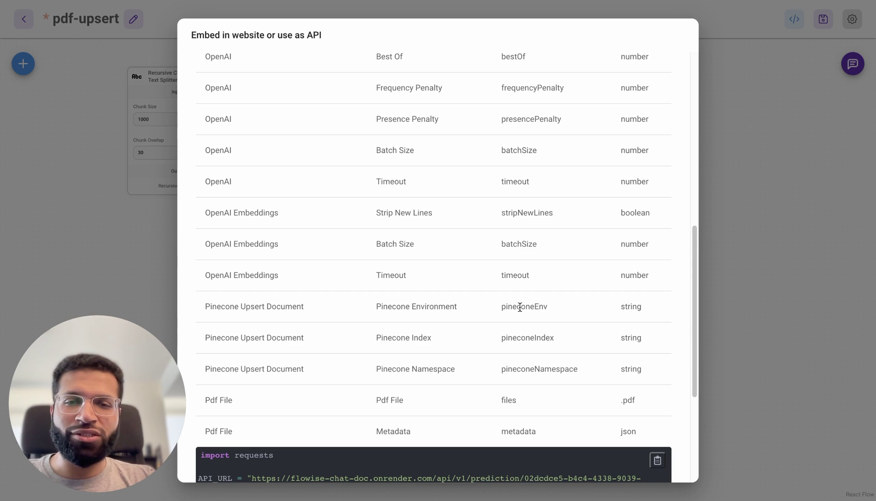
{"action": "left_click_drag", "start_coordinate": [501, 369], "coordinate": [598, 371]}
{"action": "left_click_drag", "start_coordinate": [505, 338], "coordinate": [551, 338]}
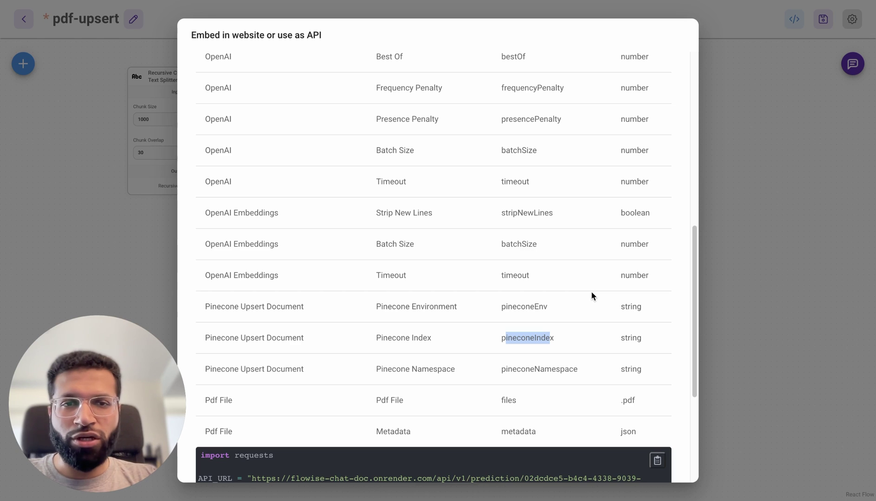
{"action": "scroll", "coordinate": [696, 259], "scroll_direction": "down", "scroll_amount": 1}
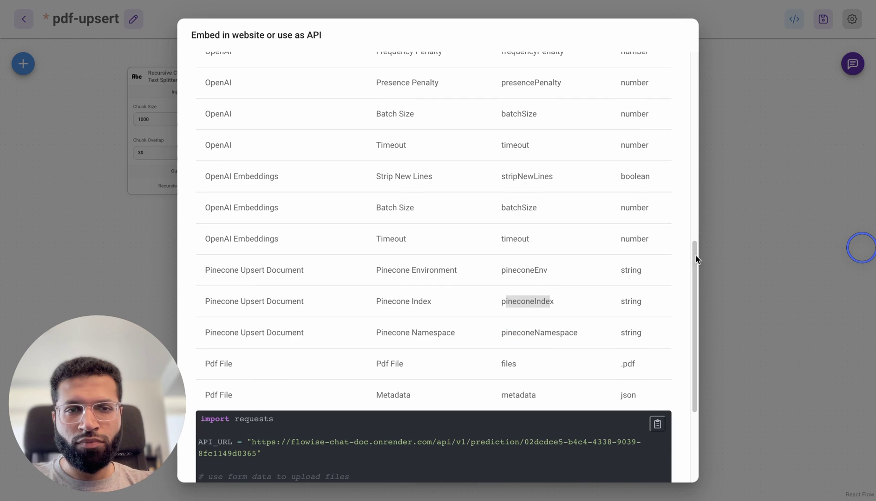
{"action": "scroll", "coordinate": [575, 292], "scroll_direction": "up", "scroll_amount": 5}
{"action": "scroll", "coordinate": [517, 215], "scroll_direction": "down", "scroll_amount": 2}
{"action": "scroll", "coordinate": [518, 215], "scroll_direction": "down", "scroll_amount": 5}
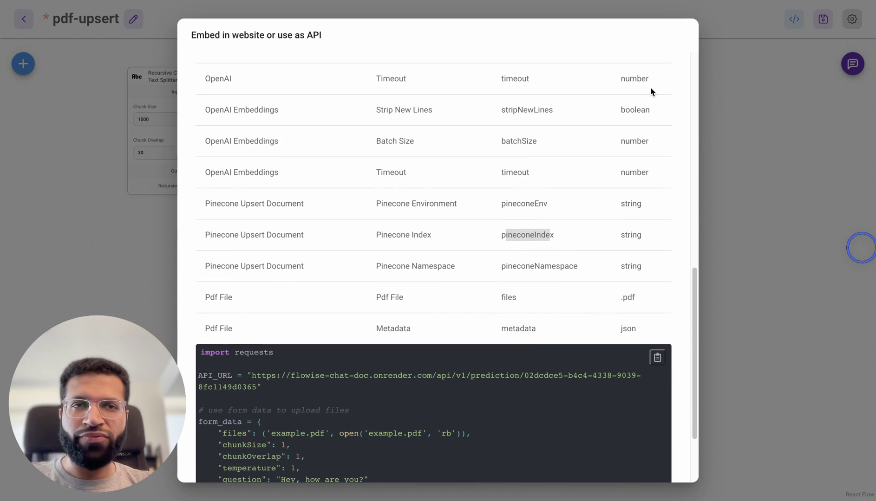
Review Scenario 1 in the Excalidraw diagram, and open the LangChain documentation to view its chat assistant as an example.
{"action": "left_click", "coordinate": [717, 1]}
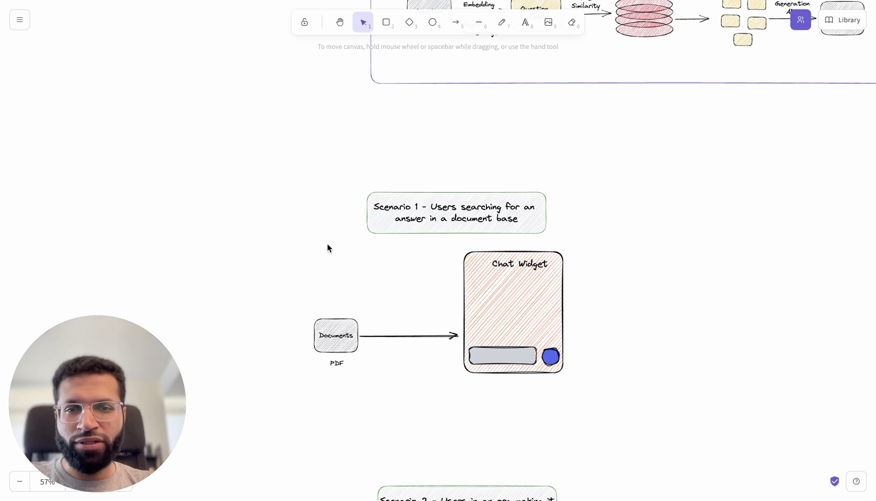
{"action": "scroll", "coordinate": [327, 248], "scroll_direction": "down", "scroll_amount": 4}
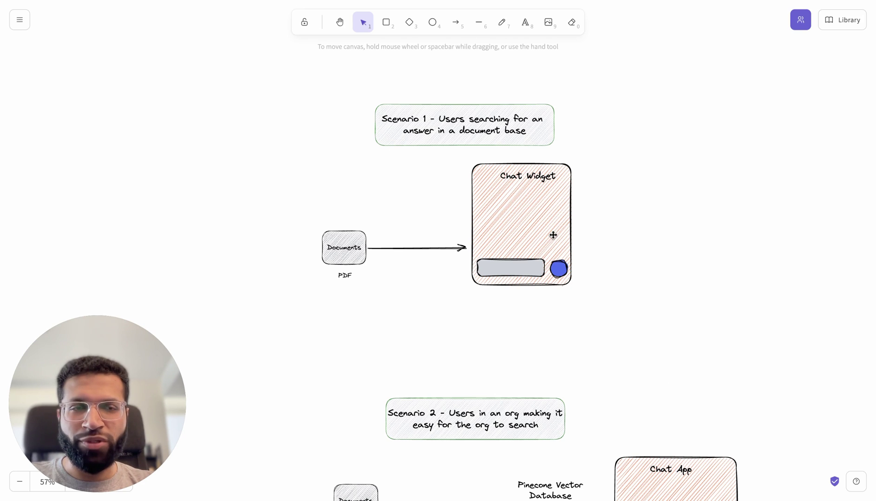
{"action": "key", "text": "super+t"}
{"action": "type", "text": "lang"}
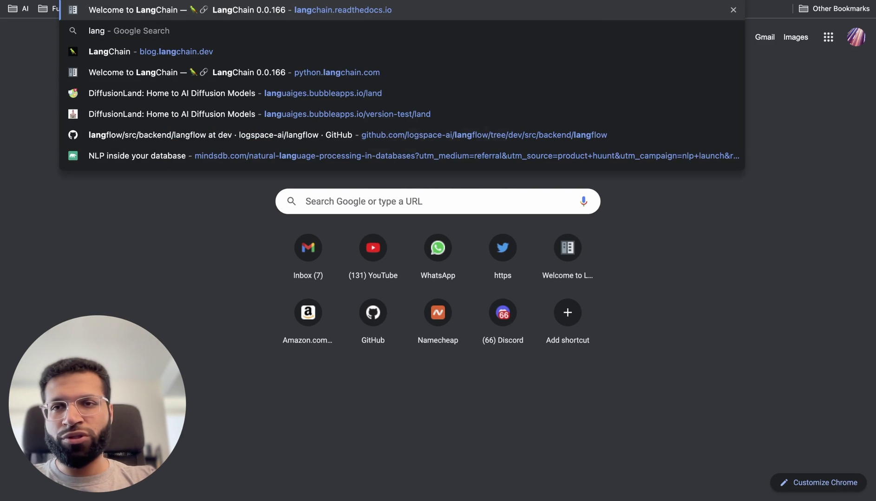
{"action": "key", "text": "Return"}
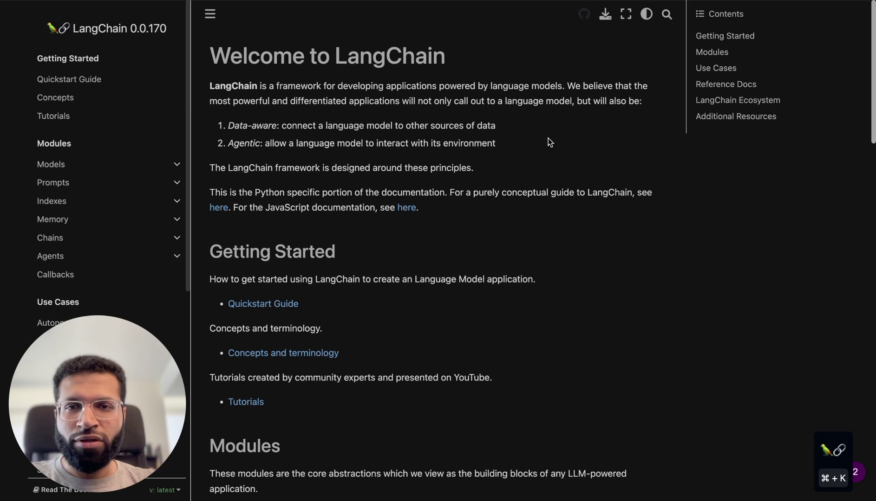
{"action": "left_click", "coordinate": [826, 457]}
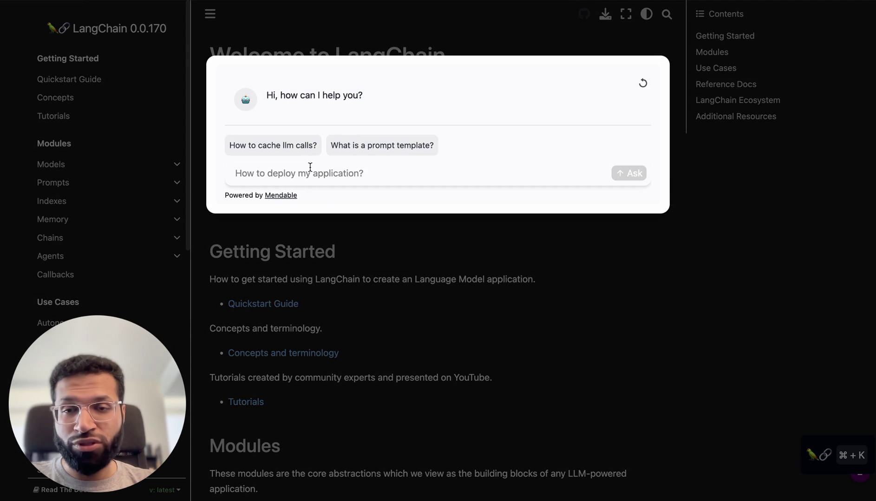
{"action": "left_click", "coordinate": [698, 229]}
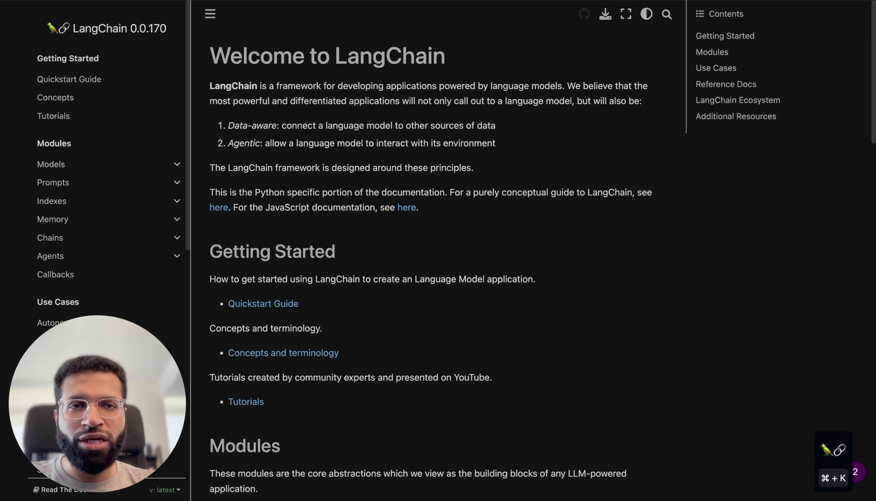
Return to the Excalidraw diagram and review Scenario 2 for an organisation and Scenario 3 for a multiuser website with partitions.
{"action": "key", "text": "super+Tab"}
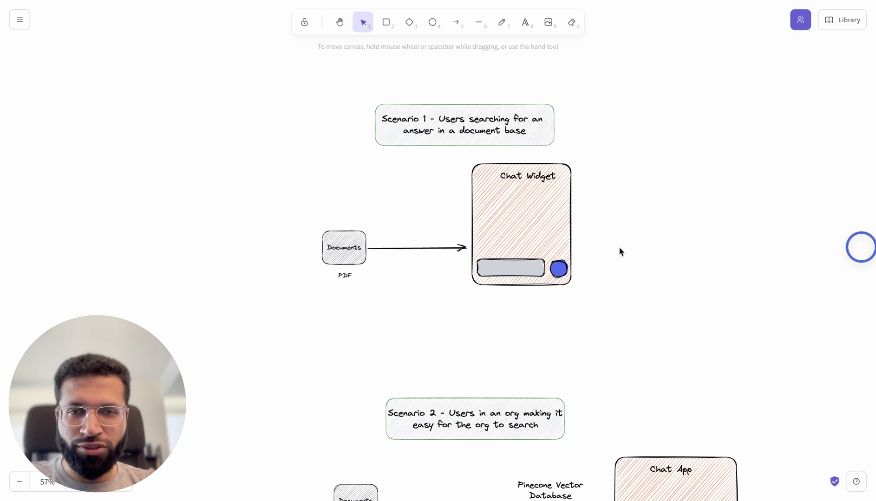
{"action": "scroll", "coordinate": [558, 353], "scroll_direction": "down", "scroll_amount": 2}
{"action": "scroll", "coordinate": [579, 266], "scroll_direction": "down", "scroll_amount": 6}
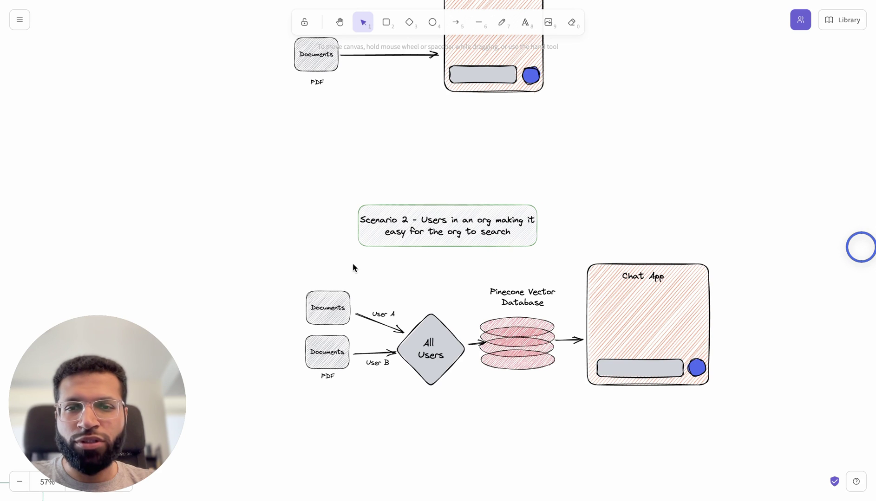
{"action": "scroll", "coordinate": [352, 267], "scroll_direction": "down", "scroll_amount": 2}
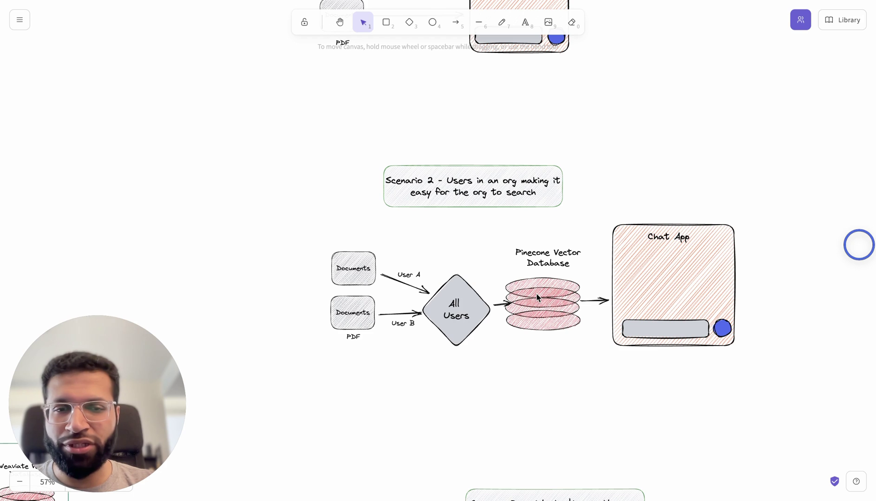
{"action": "scroll", "coordinate": [534, 376], "scroll_direction": "down", "scroll_amount": 5}
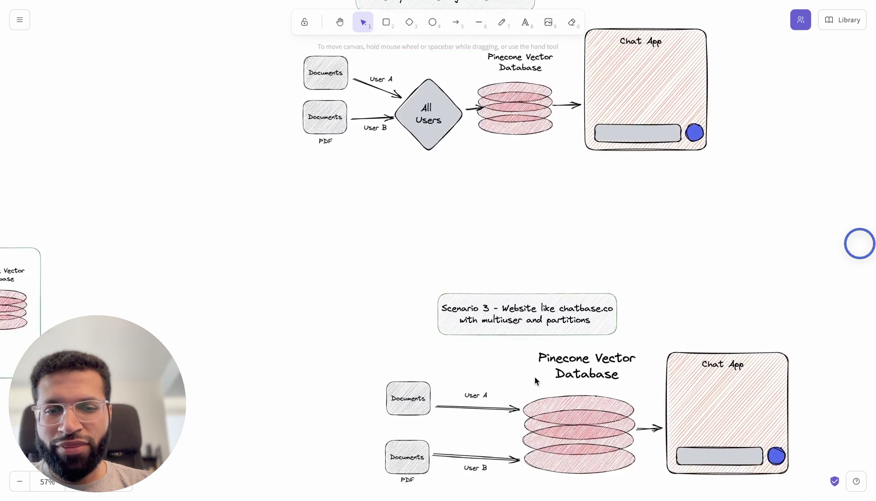
{"action": "scroll", "coordinate": [535, 380], "scroll_direction": "down", "scroll_amount": 4}
{"action": "scroll", "coordinate": [535, 381], "scroll_direction": "right", "scroll_amount": 3}
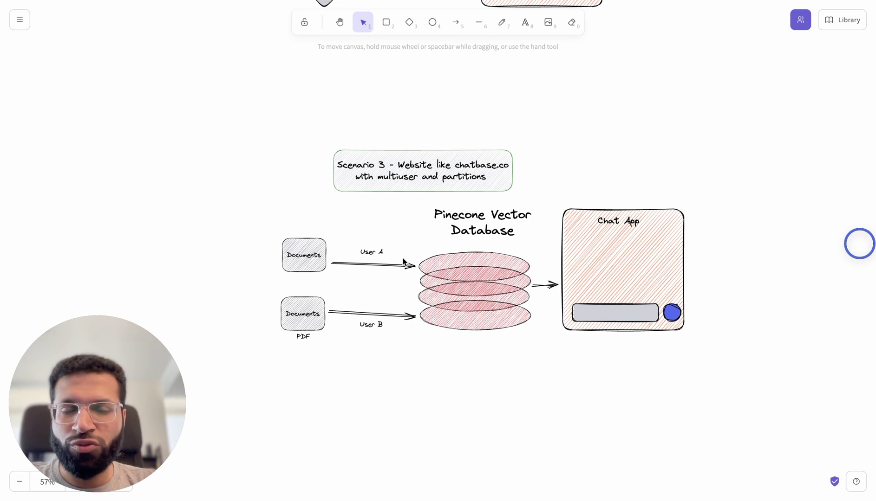
{"action": "scroll", "coordinate": [403, 262], "scroll_direction": "up", "scroll_amount": 12}
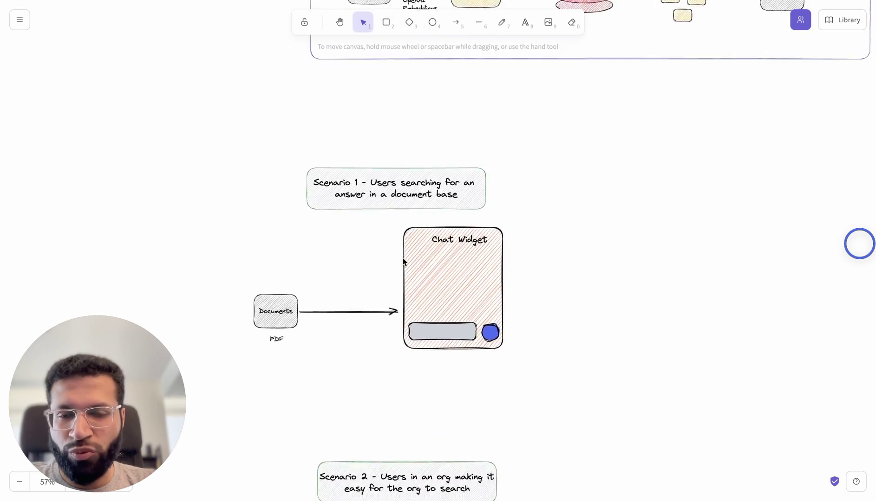
{"action": "scroll", "coordinate": [402, 257], "scroll_direction": "down", "scroll_amount": 15}
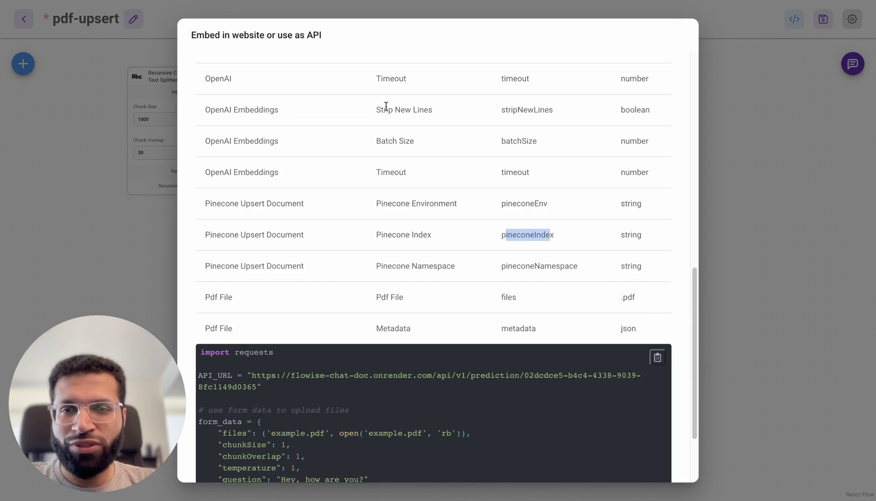
Return to Flowise and copy the website embed script from the pdf-query chatflow's embed dialog.
{"action": "scroll", "coordinate": [442, 205], "scroll_direction": "up", "scroll_amount": 11}
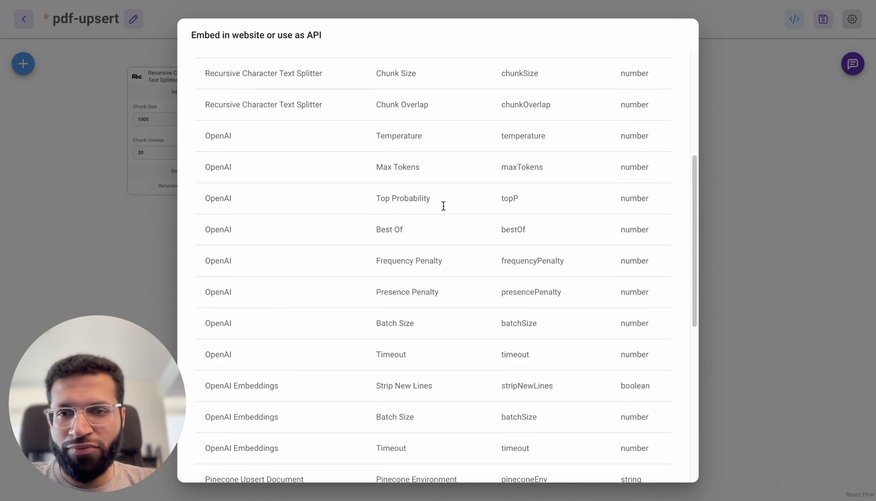
{"action": "left_click", "coordinate": [219, 83]}
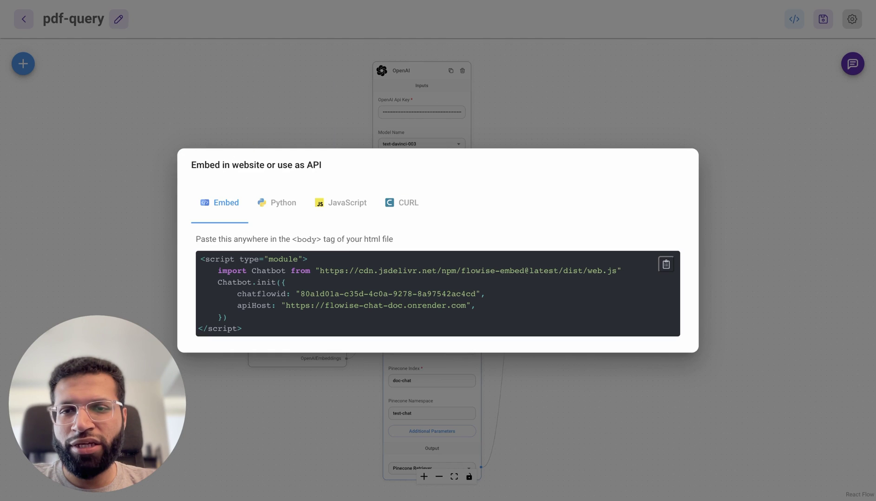
{"action": "left_click_drag", "start_coordinate": [259, 335], "coordinate": [195, 256]}
{"action": "key", "text": "ctrl+c"}
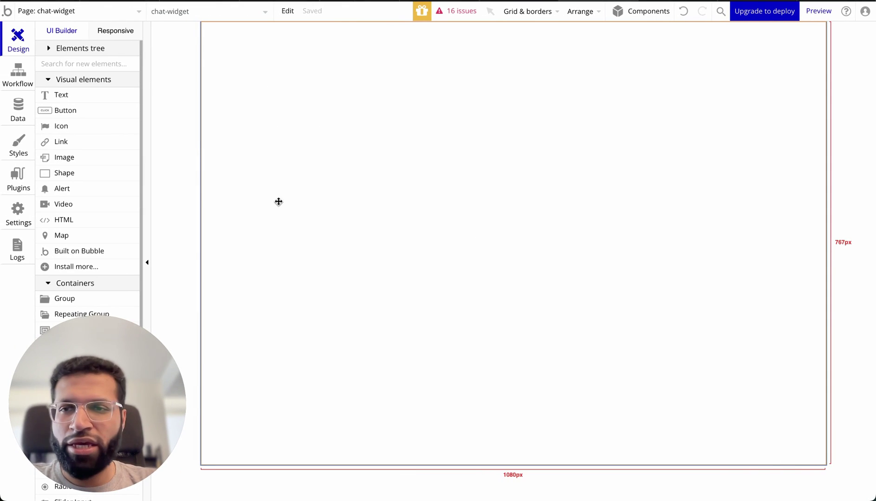
Add an HTML element to the lower part of the chat-widget page and paste the Flowise embed script into it.
{"action": "left_click", "coordinate": [90, 62]}
{"action": "type", "text": "html"}
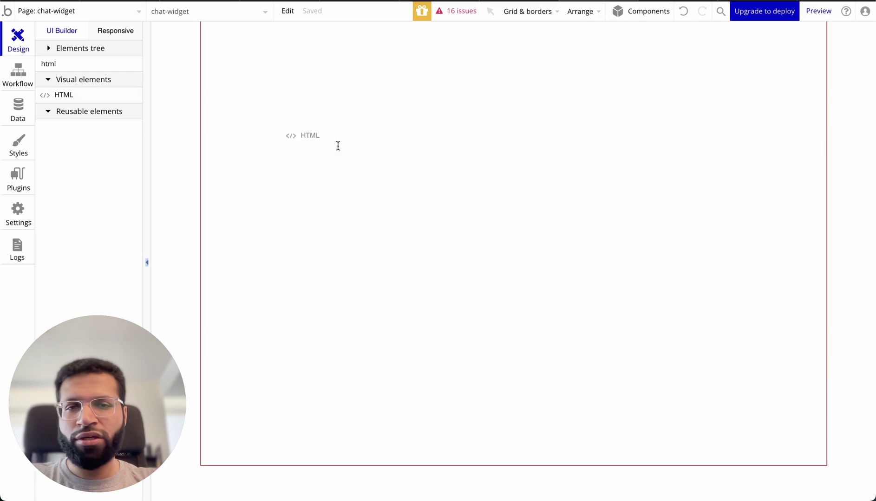
{"action": "left_click", "coordinate": [550, 335]}
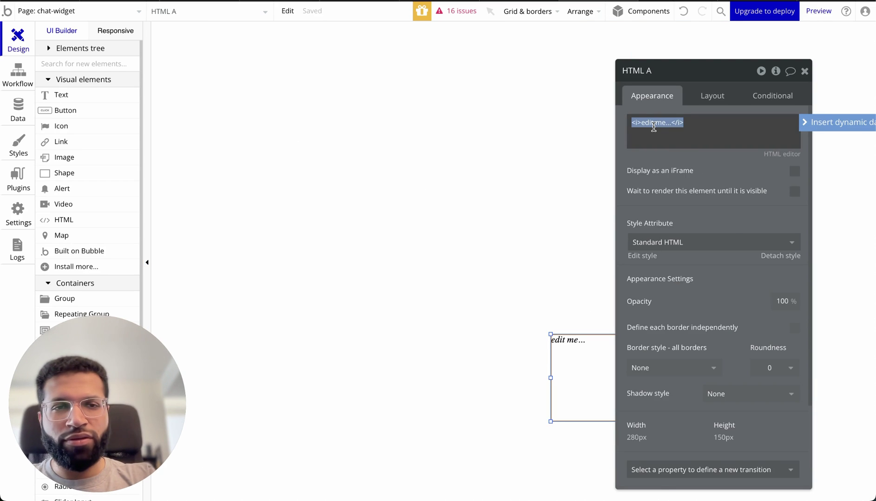
{"action": "key", "text": "ctrl+v"}
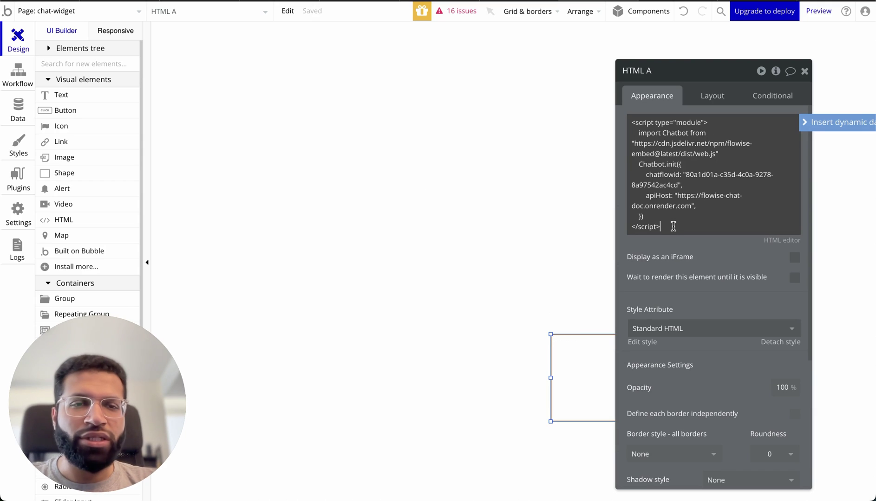
{"action": "left_click_drag", "start_coordinate": [671, 227], "coordinate": [631, 123]}
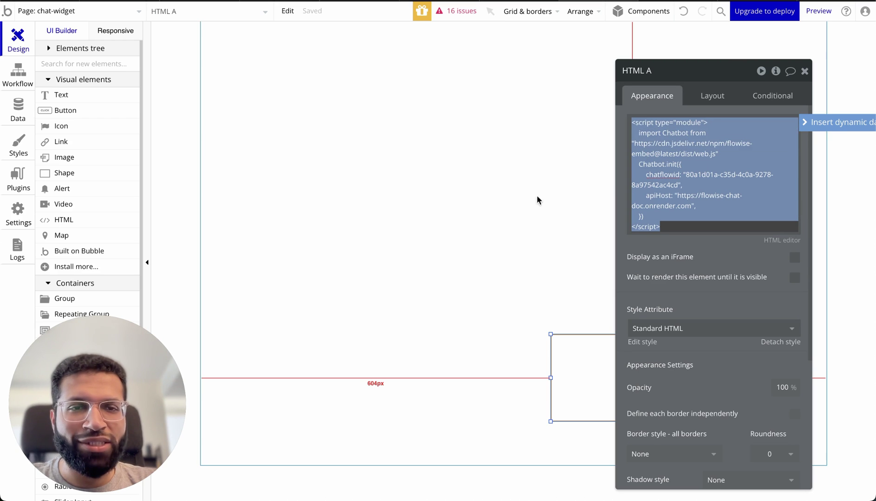
{"action": "left_click", "coordinate": [805, 71]}
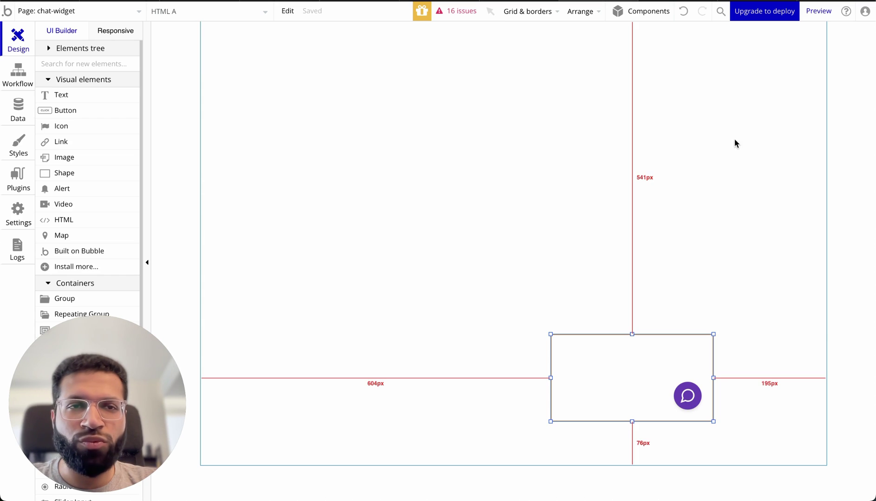
Preview the chat-widget page and open the chat window from its chat bubble.
{"action": "left_click", "coordinate": [733, 236]}
{"action": "left_click", "coordinate": [819, 20]}
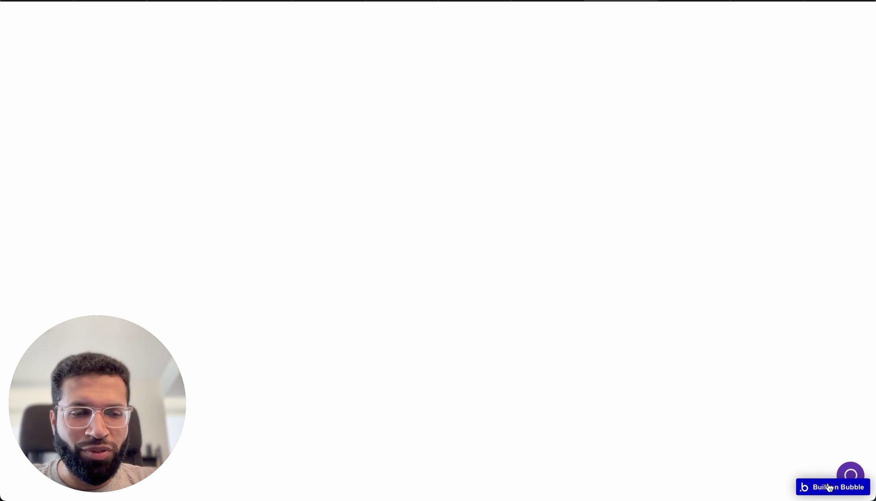
{"action": "left_click", "coordinate": [853, 471]}
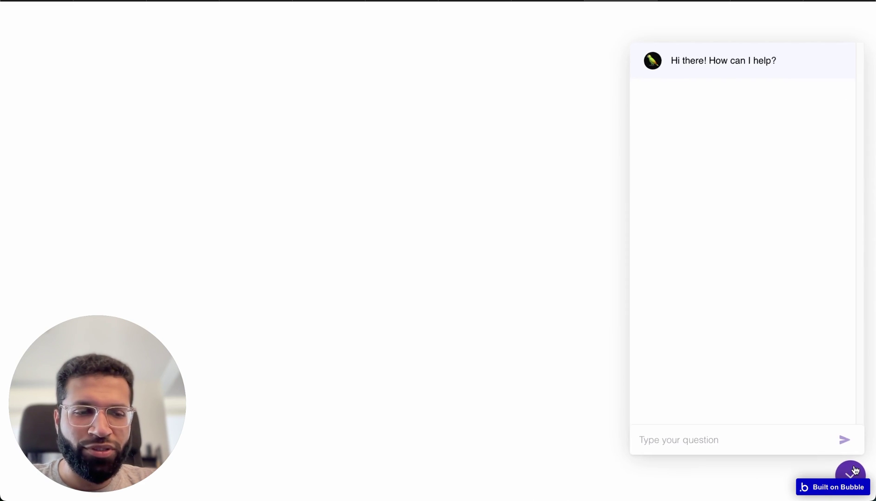
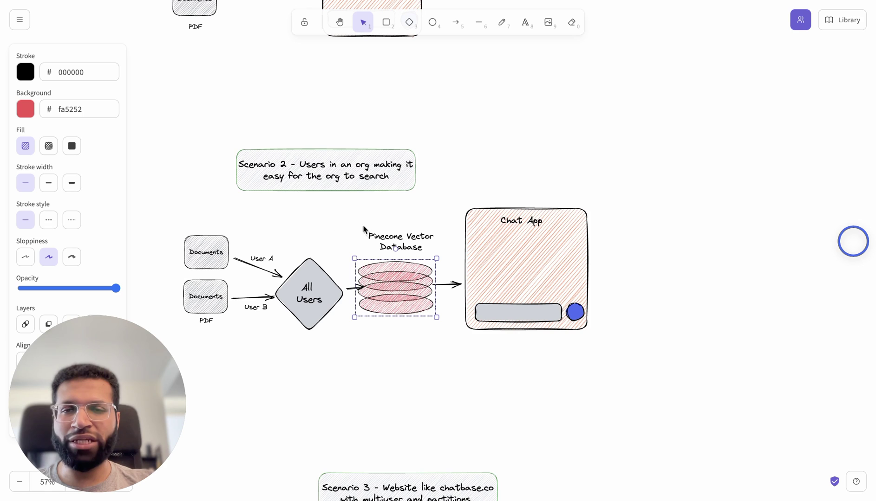
Switch to the Excalidraw diagram and compare the Scenario 2 organisation flow with the Scenario 3 multiuser flow with partitions.
{"action": "scroll", "coordinate": [392, 295], "scroll_direction": "down", "scroll_amount": 5}
{"action": "scroll", "coordinate": [405, 335], "scroll_direction": "up", "scroll_amount": 1}
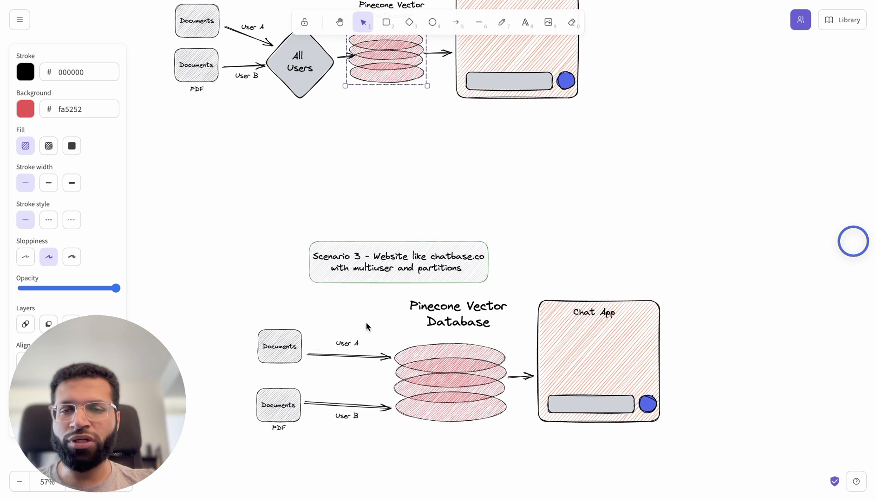
{"action": "scroll", "coordinate": [378, 375], "scroll_direction": "up", "scroll_amount": 1}
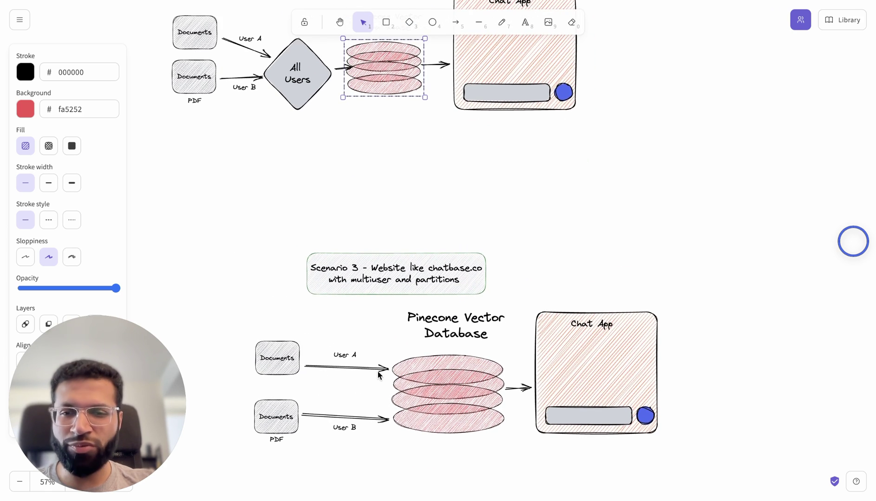
{"action": "scroll", "coordinate": [377, 375], "scroll_direction": "up", "scroll_amount": 1}
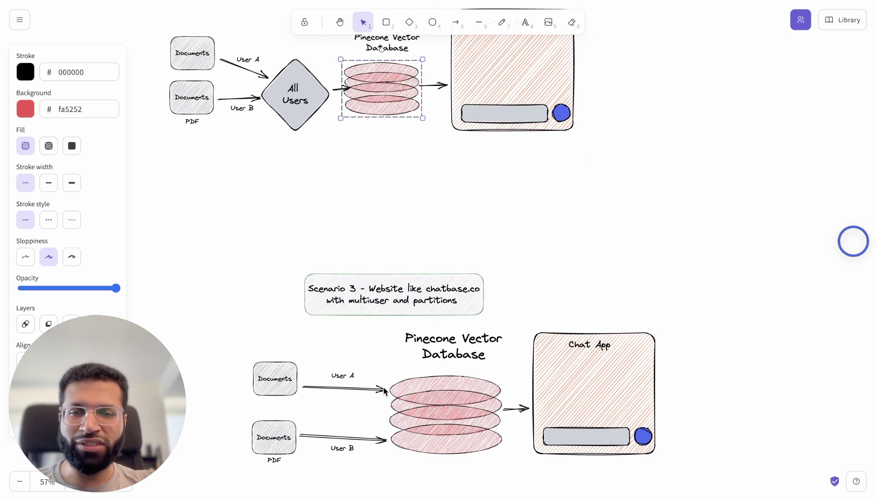
{"action": "scroll", "coordinate": [383, 391], "scroll_direction": "up", "scroll_amount": 5}
{"action": "left_click", "coordinate": [798, 271]}
{"action": "scroll", "coordinate": [863, 252], "scroll_direction": "left", "scroll_amount": 5}
{"action": "scroll", "coordinate": [863, 252], "scroll_direction": "up", "scroll_amount": 1}
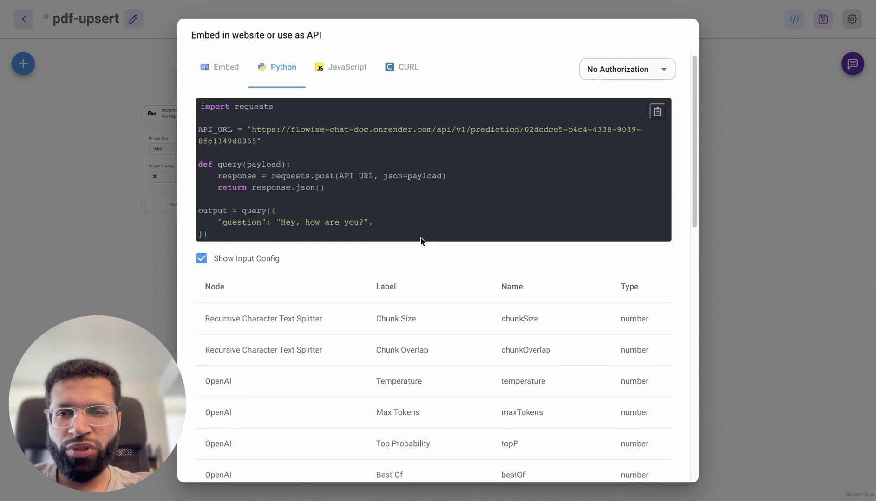
Examine the pineconeNamespace and files parameters and the form-data example in Flowise's pdf-upsert API dialog.
{"action": "scroll", "coordinate": [420, 237], "scroll_direction": "down", "scroll_amount": 5}
{"action": "scroll", "coordinate": [477, 346], "scroll_direction": "down", "scroll_amount": 3}
{"action": "scroll", "coordinate": [477, 347], "scroll_direction": "down", "scroll_amount": 3}
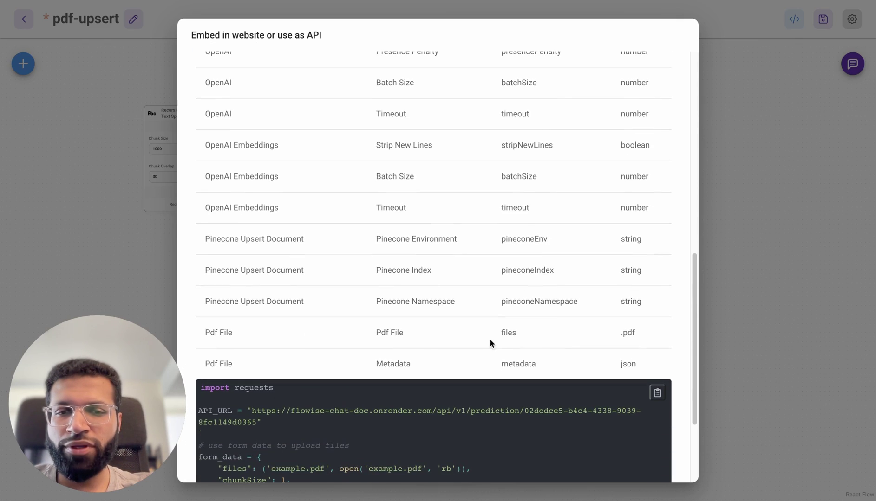
{"action": "left_click_drag", "start_coordinate": [577, 302], "coordinate": [500, 304]}
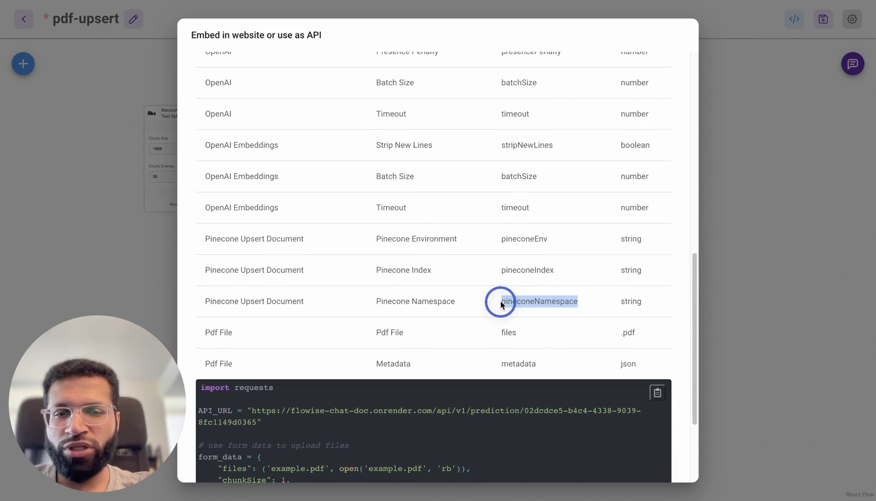
{"action": "left_click_drag", "start_coordinate": [516, 333], "coordinate": [501, 333]}
{"action": "scroll", "coordinate": [438, 258], "scroll_direction": "down", "scroll_amount": 3}
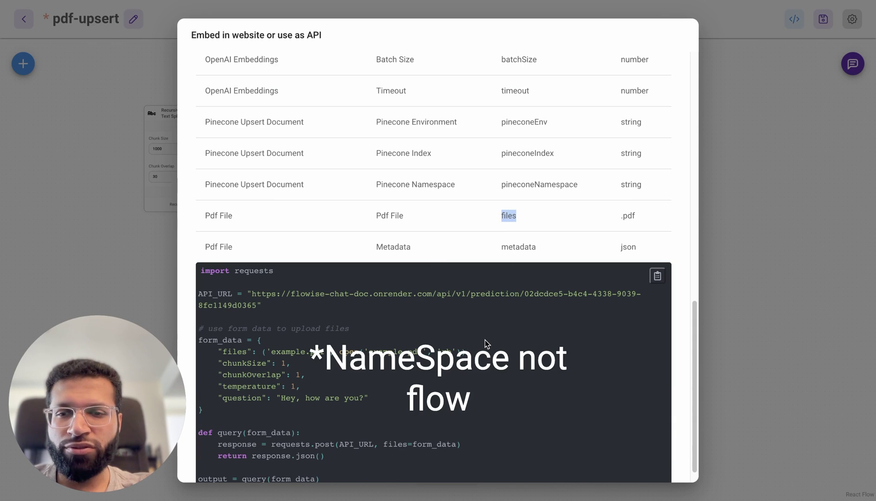
{"action": "scroll", "coordinate": [484, 343], "scroll_direction": "down", "scroll_amount": 1}
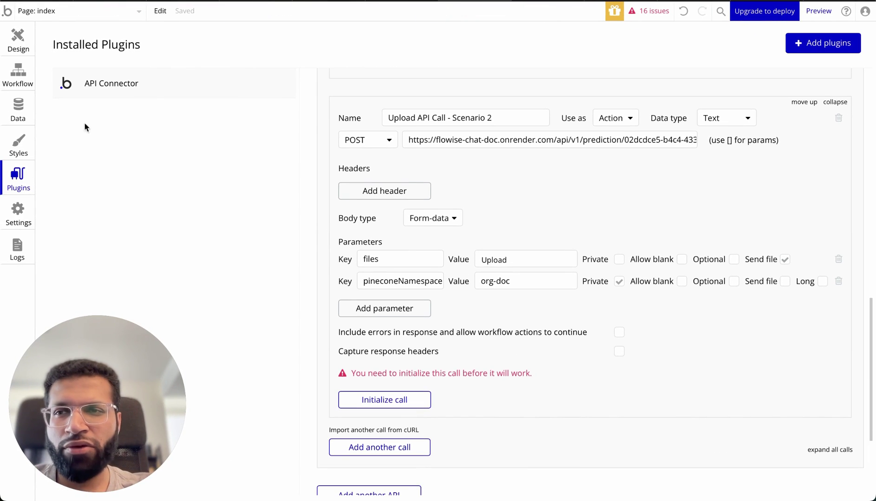
Review the designs of the Bubble app's index upload page and chat page, and return to the index page.
{"action": "left_click", "coordinate": [21, 44]}
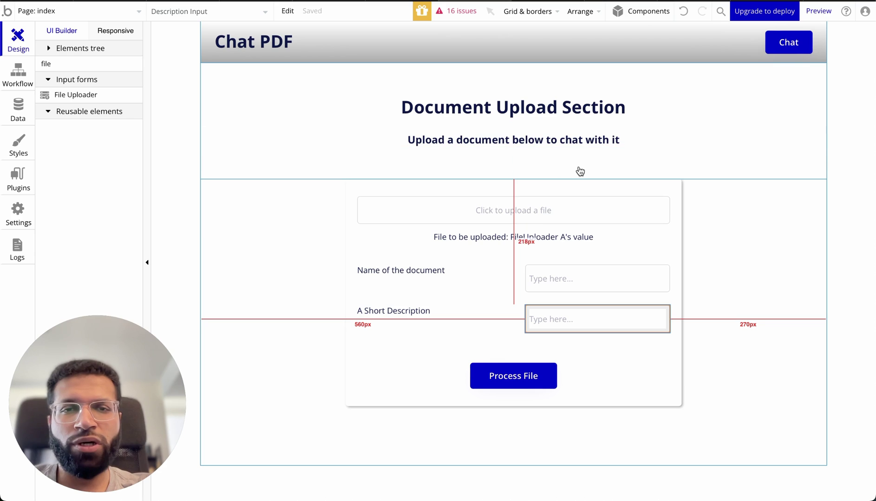
{"action": "left_click", "coordinate": [132, 15]}
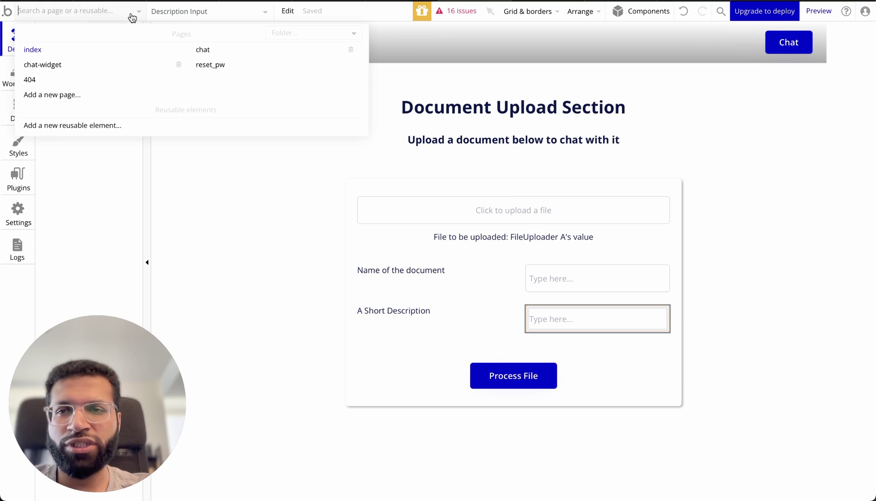
{"action": "left_click", "coordinate": [203, 51]}
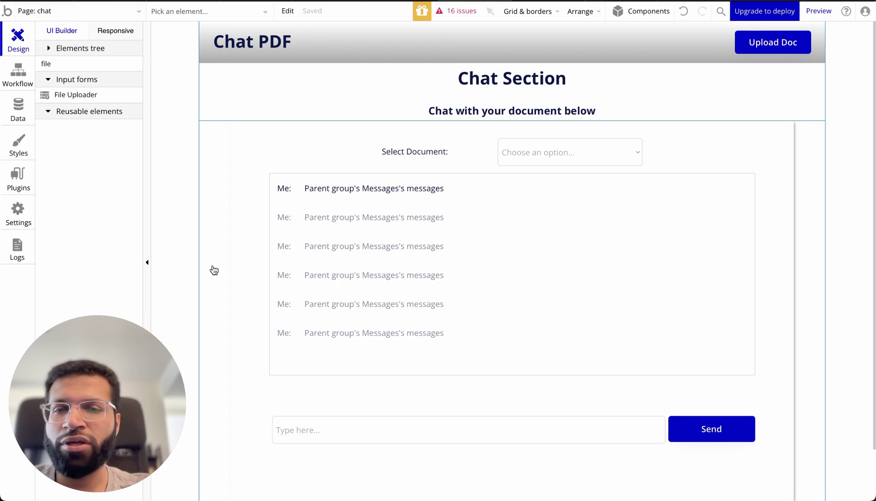
{"action": "key", "text": "alt+Left"}
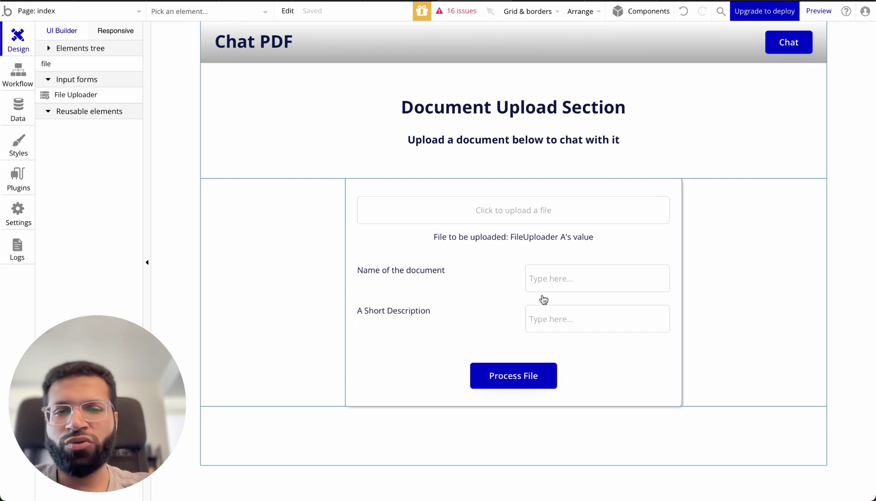
Open the Process File button's workflows on the index page and compare the Scen 3 and Scen2 click events.
{"action": "left_click", "coordinate": [529, 375]}
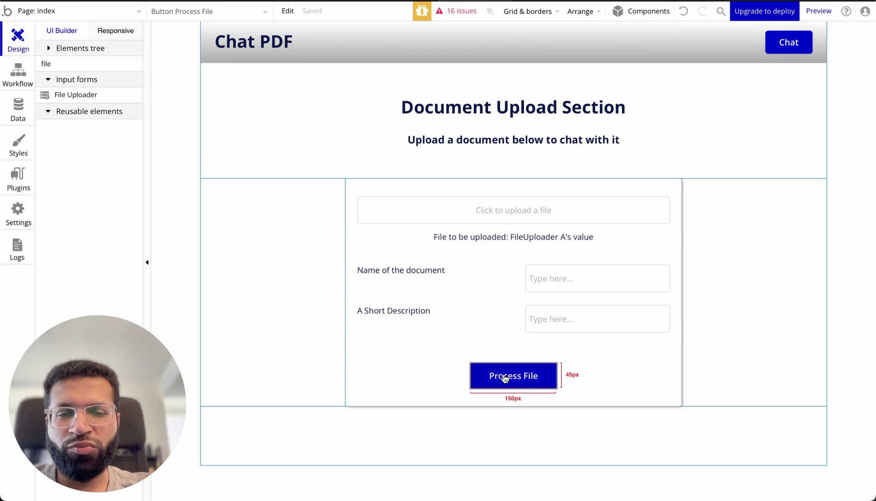
{"action": "double_click", "coordinate": [505, 378]}
{"action": "left_click", "coordinate": [536, 286]}
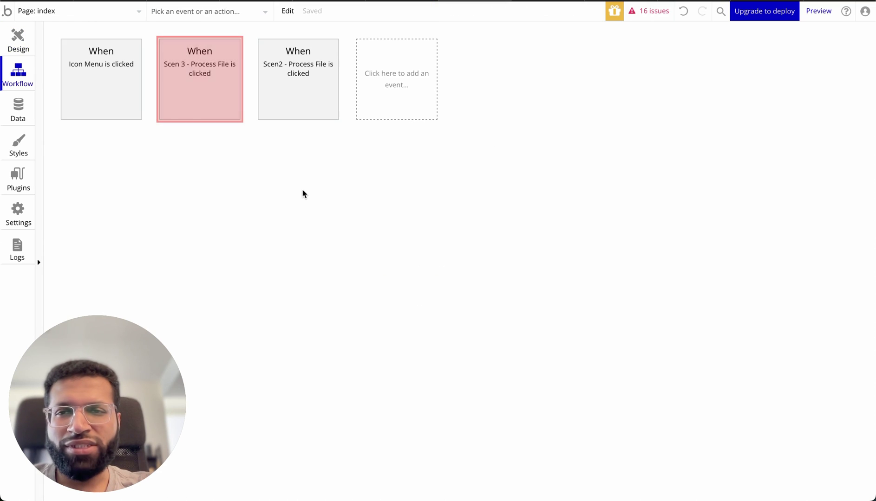
{"action": "left_click", "coordinate": [211, 92]}
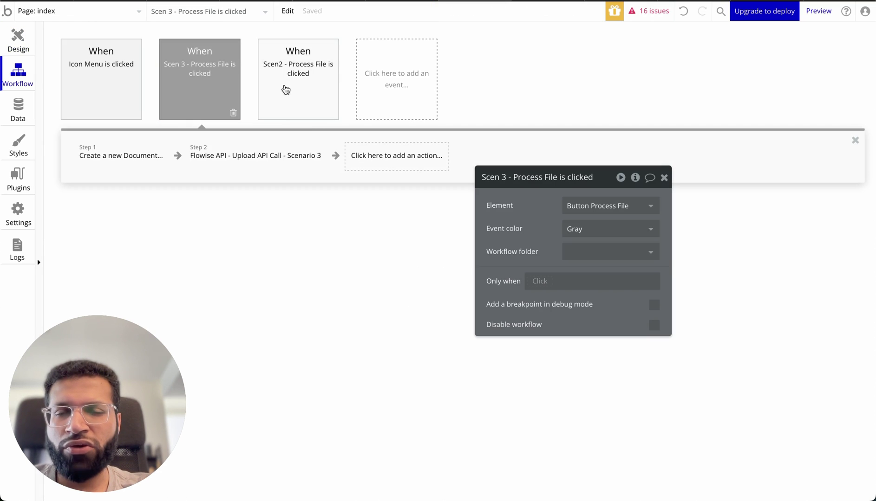
{"action": "left_click", "coordinate": [286, 89]}
{"action": "left_click", "coordinate": [213, 89]}
{"action": "left_click", "coordinate": [262, 88]}
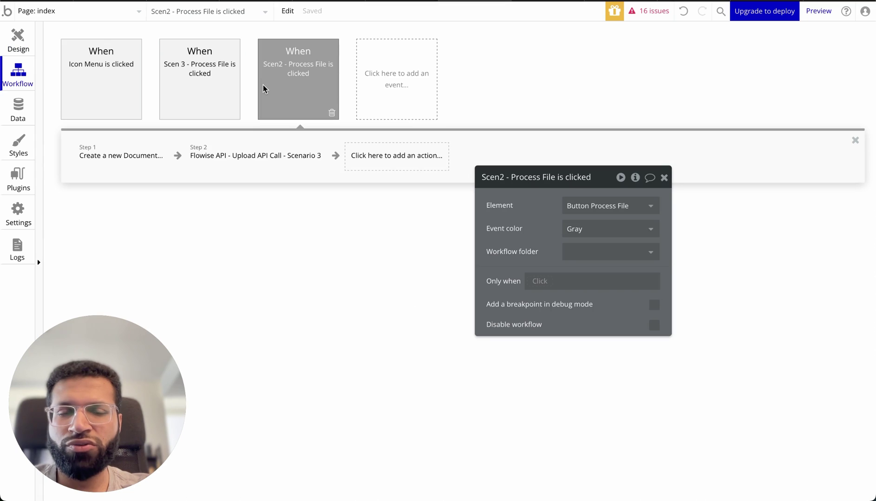
{"action": "mouse_move", "coordinate": [265, 90]}
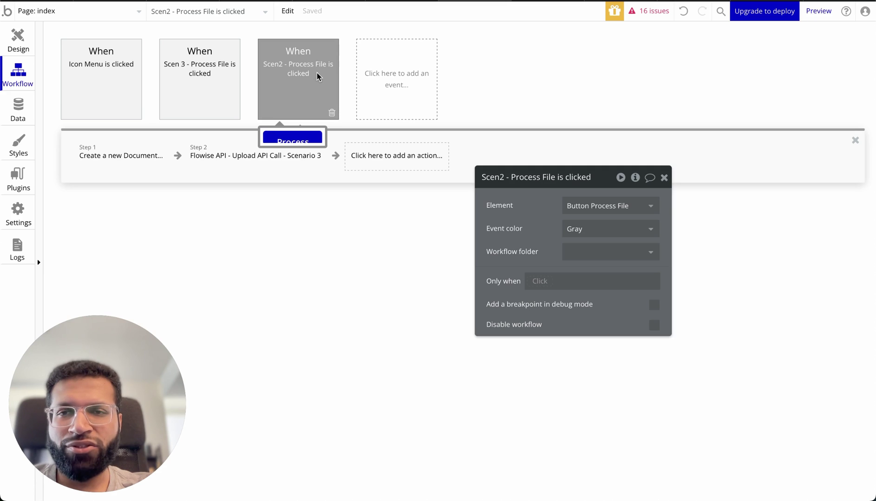
Inspect the Scen2 workflow's Create a new Document action and browse the Data (Things) actions available for a new step.
{"action": "left_click", "coordinate": [131, 167]}
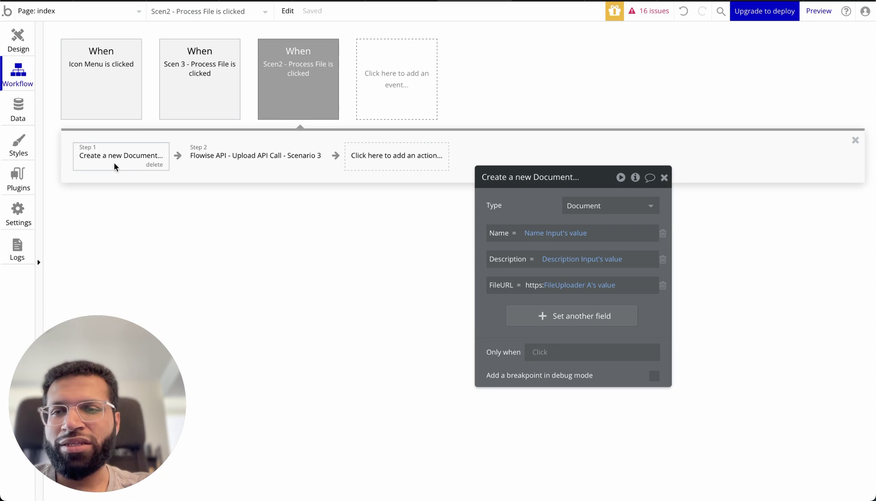
{"action": "left_click", "coordinate": [374, 163]}
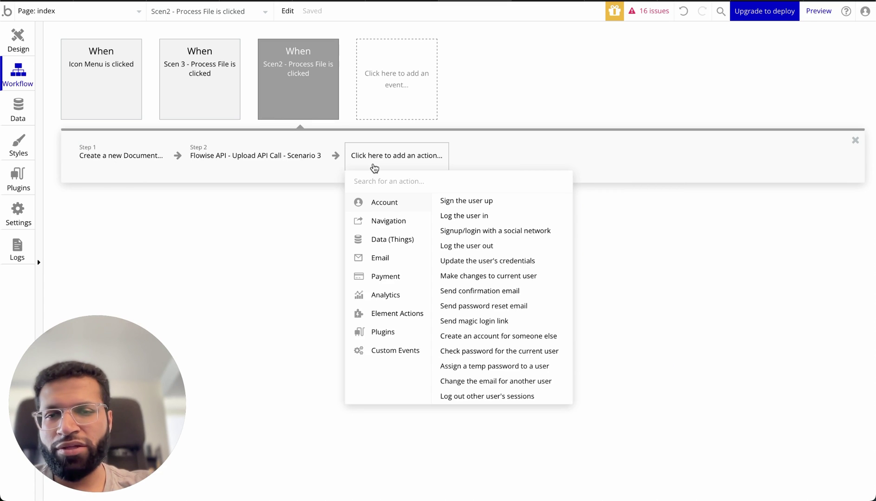
{"action": "mouse_move", "coordinate": [385, 239]}
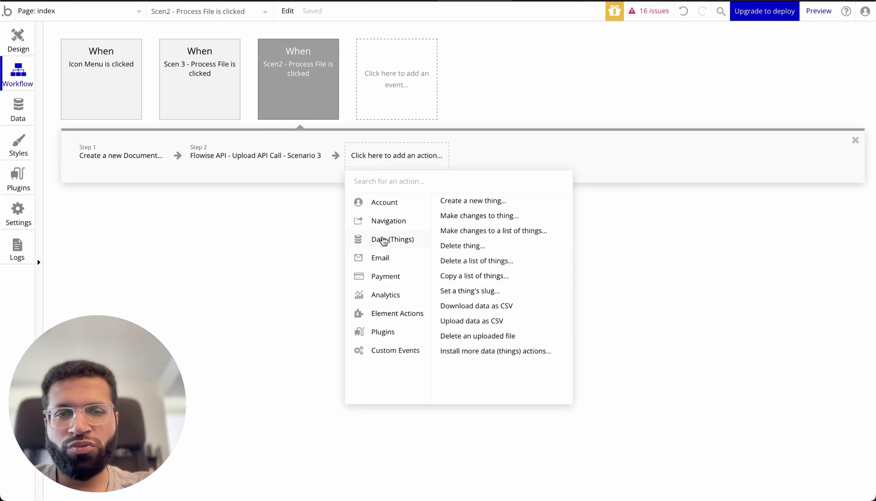
{"action": "left_click", "coordinate": [249, 259]}
{"action": "left_click", "coordinate": [127, 149]}
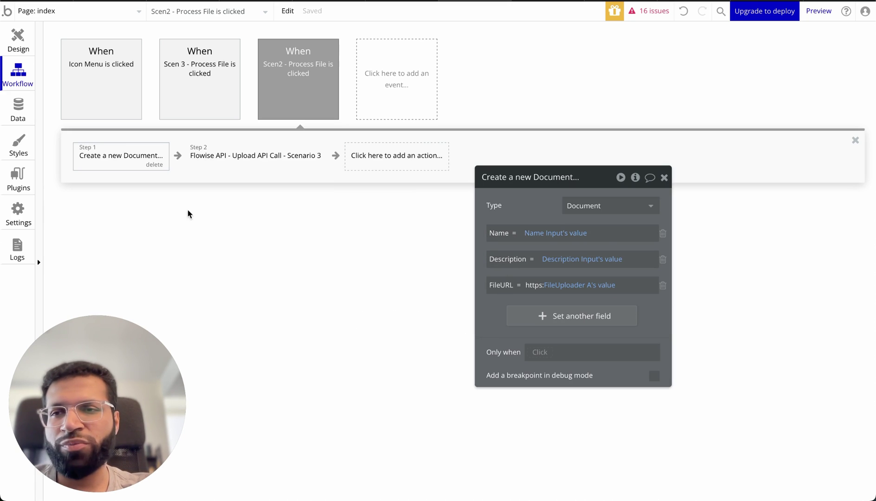
Examine the Document data type's Description, FileURL and Name fields, and return to the Scen2 workflow.
{"action": "left_click", "coordinate": [22, 111]}
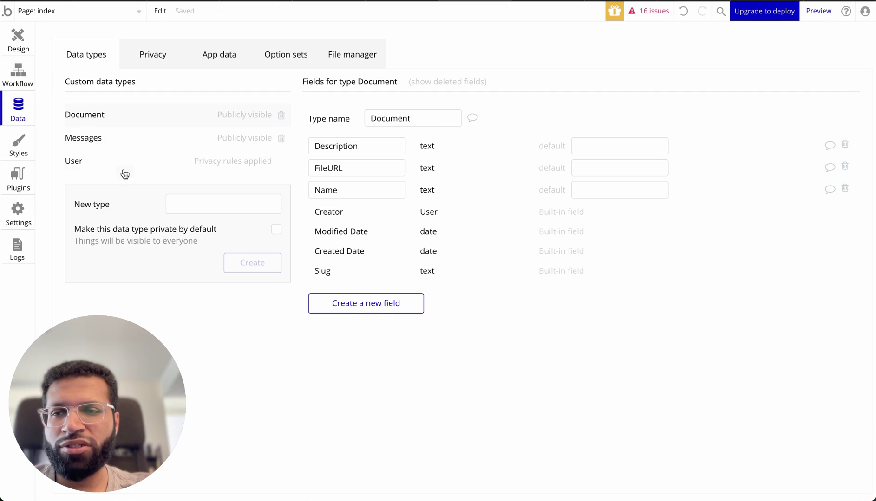
{"action": "left_click", "coordinate": [181, 203]}
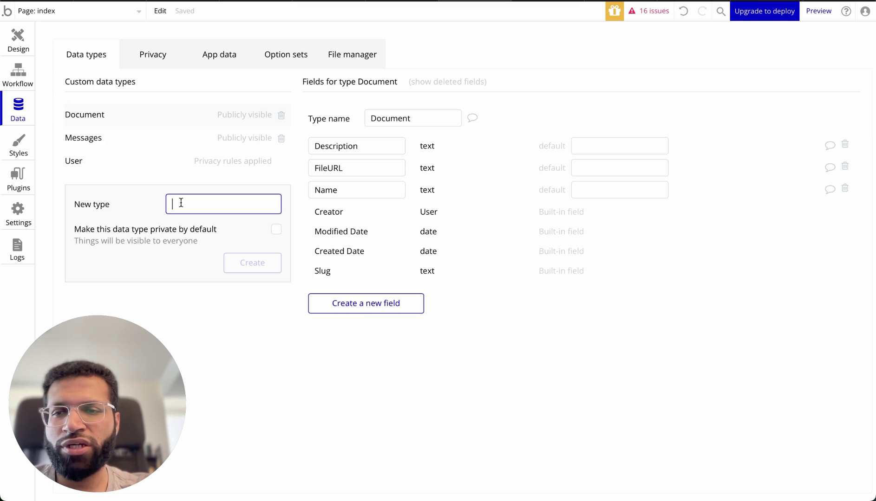
{"action": "left_click", "coordinate": [102, 126]}
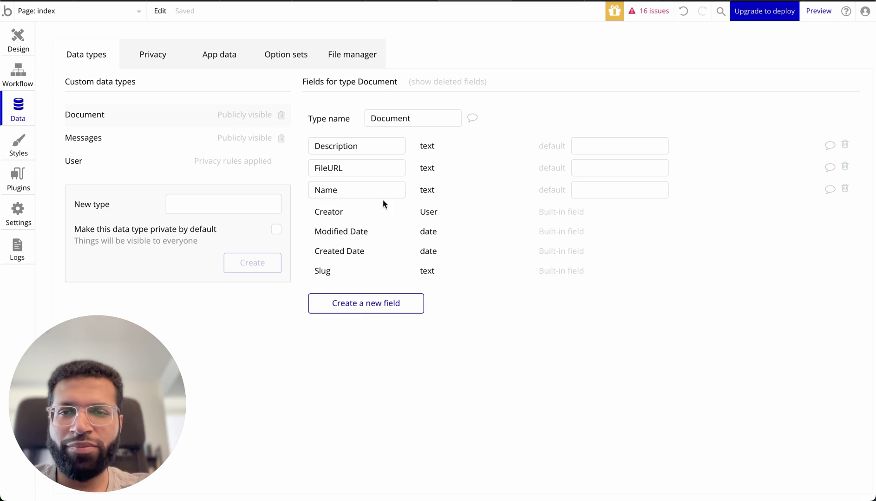
{"action": "left_click_drag", "start_coordinate": [314, 145], "coordinate": [378, 144]}
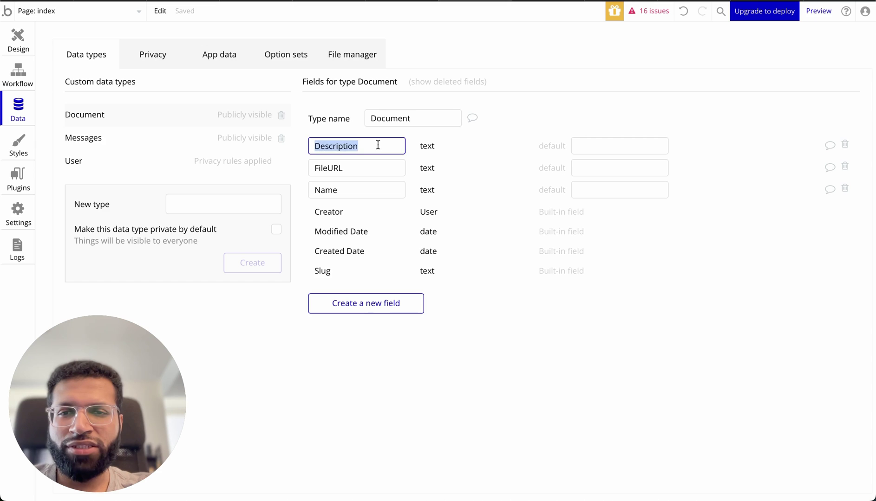
{"action": "double_click", "coordinate": [319, 168]}
{"action": "left_click_drag", "start_coordinate": [316, 190], "coordinate": [357, 190]}
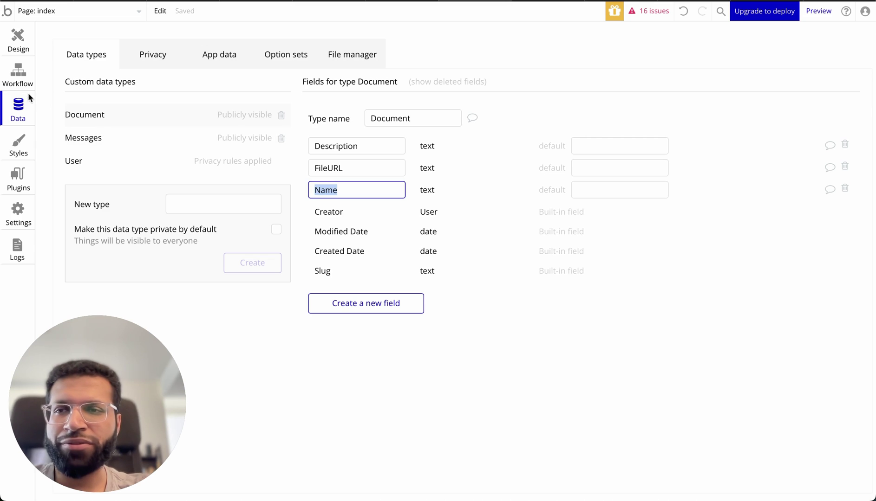
{"action": "left_click", "coordinate": [18, 82]}
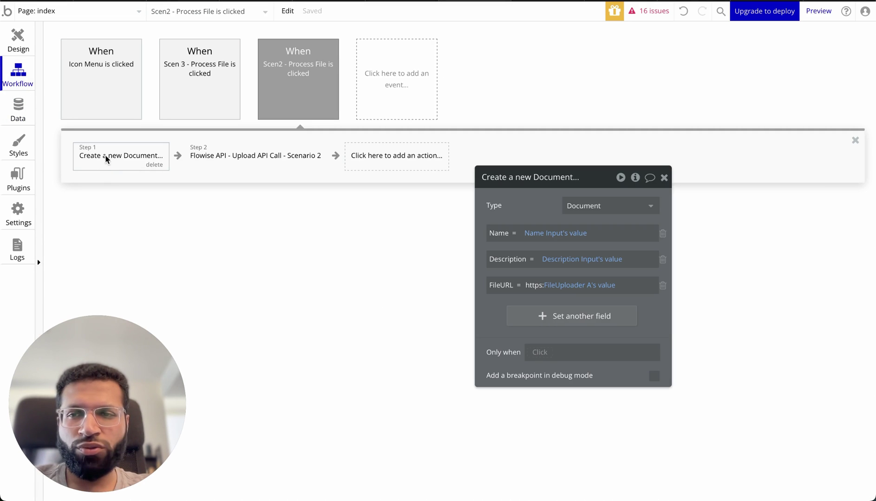
Inspect the Scen2 workflow's Flowise API upload action, and go to the API Connector's Flowise API settings, collapsing the Scenario 3 upload call.
{"action": "left_click", "coordinate": [207, 157]}
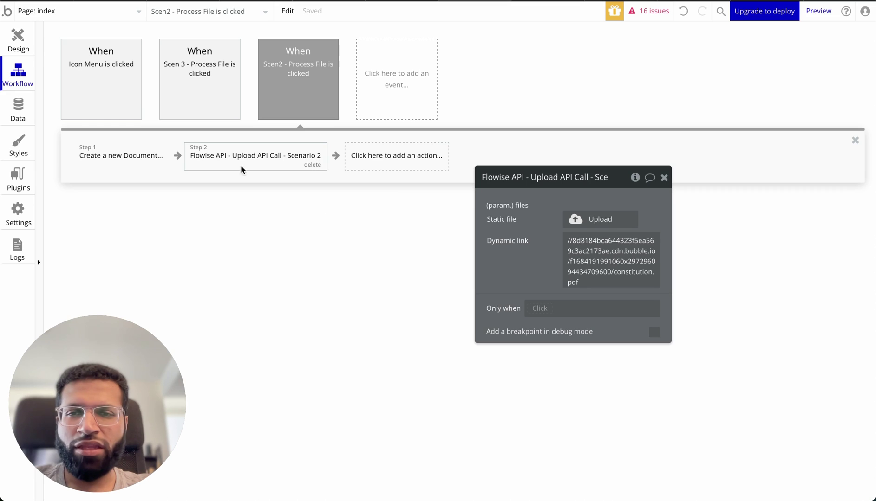
{"action": "left_click", "coordinate": [20, 182]}
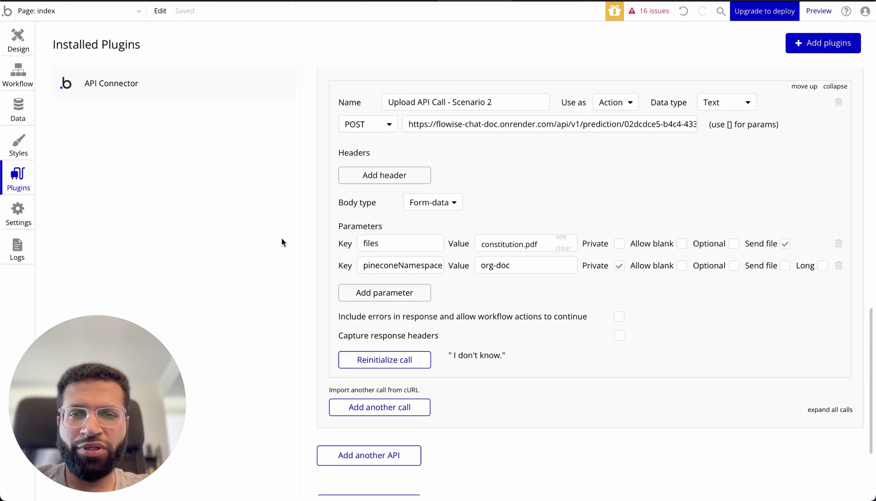
{"action": "scroll", "coordinate": [465, 235], "scroll_direction": "up", "scroll_amount": 1}
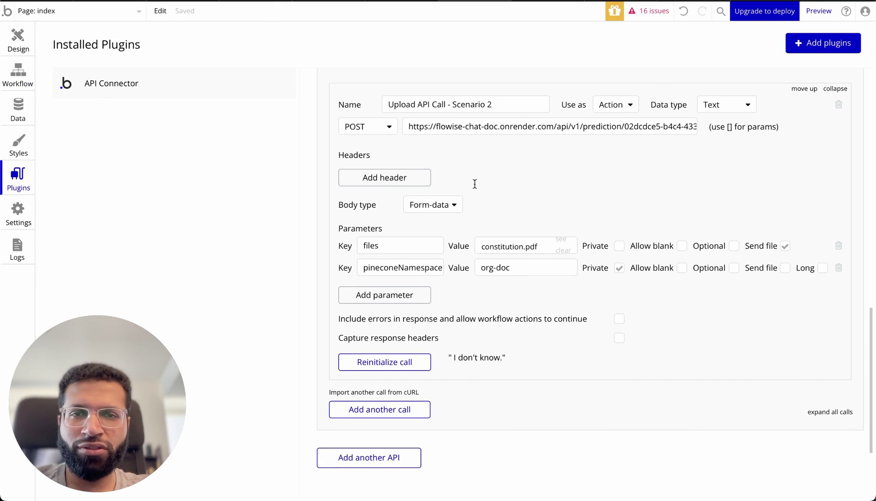
{"action": "scroll", "coordinate": [474, 183], "scroll_direction": "up", "scroll_amount": 10}
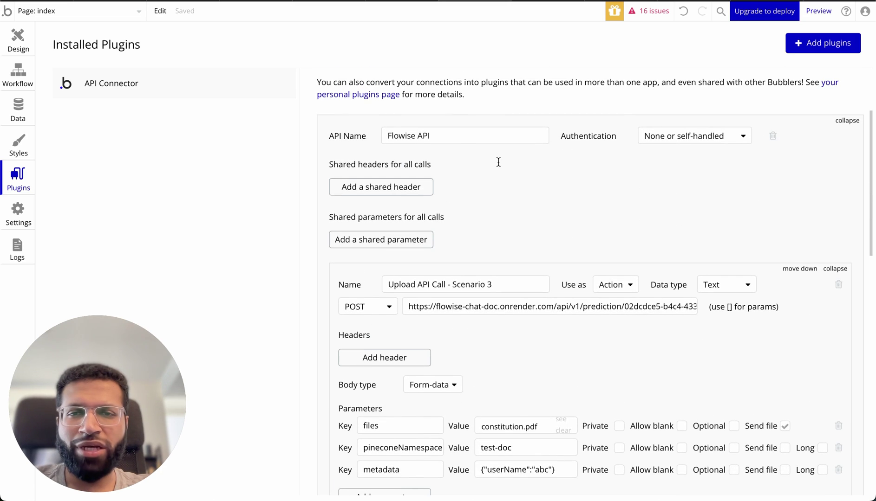
{"action": "left_click", "coordinate": [835, 269]}
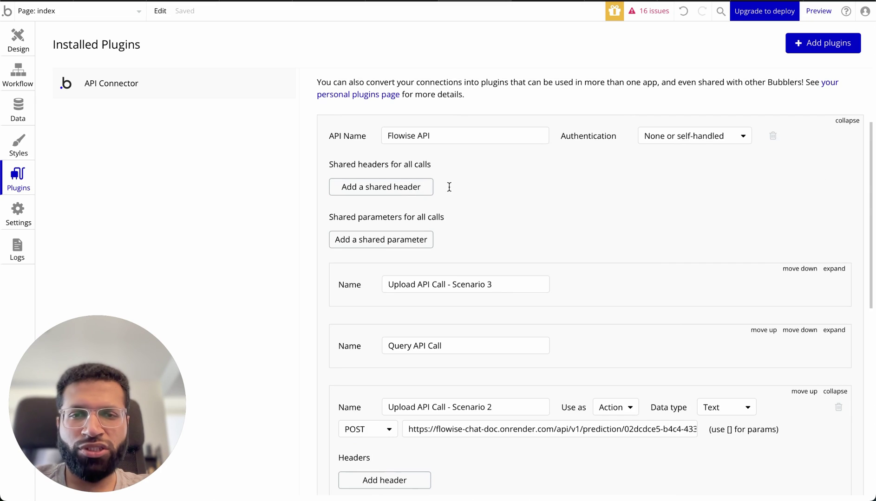
Try adding a shared Authorization header with a Bearer value to the Flowise API, and delete that header.
{"action": "left_click", "coordinate": [405, 186]}
{"action": "left_click", "coordinate": [372, 186]}
{"action": "type", "text": "Authorizaion"}
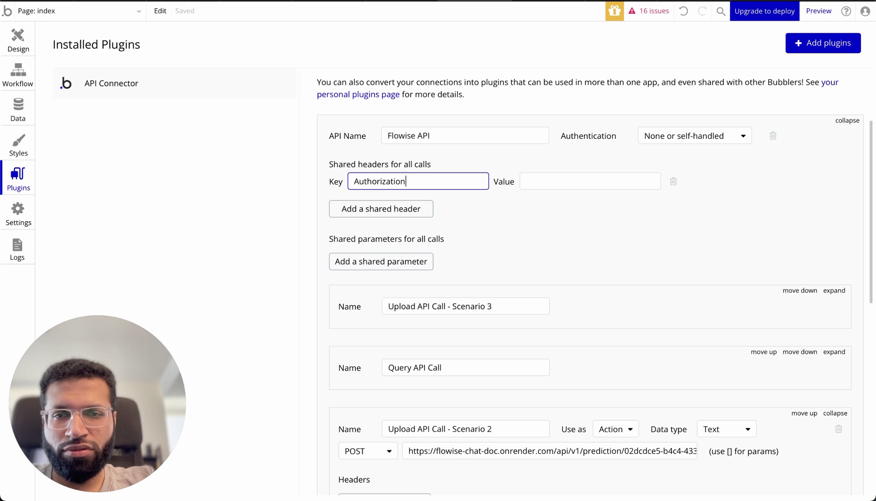
{"action": "left_click", "coordinate": [590, 181]}
{"action": "type", "text": "Bearer"}
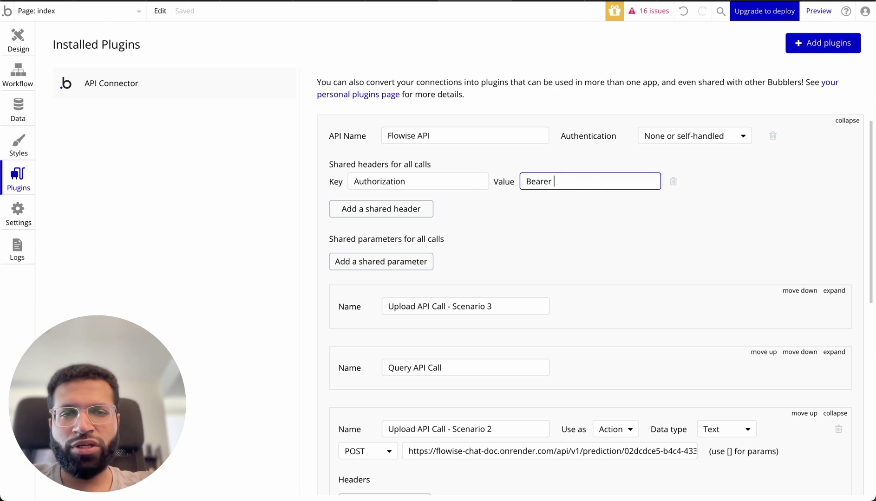
{"action": "left_click", "coordinate": [672, 182]}
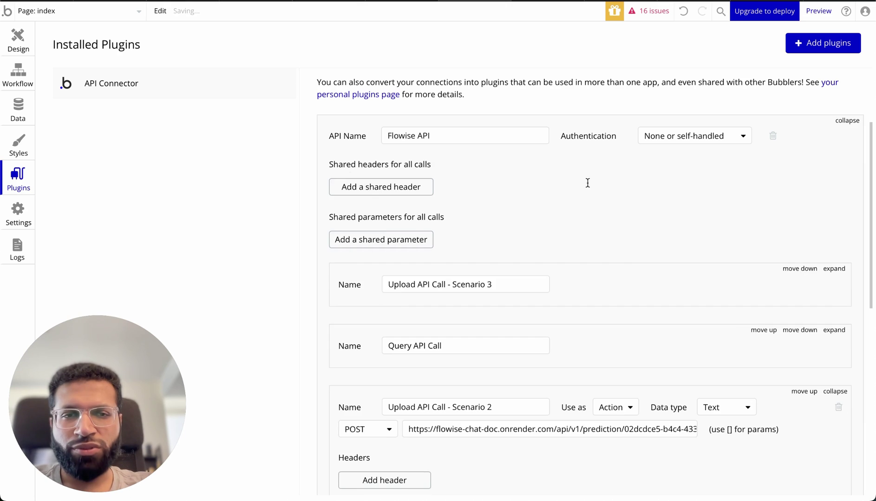
Examine the POST endpoint URL and request setup of the Upload API Call - Scenario 2.
{"action": "scroll", "coordinate": [604, 190], "scroll_direction": "down", "scroll_amount": 4}
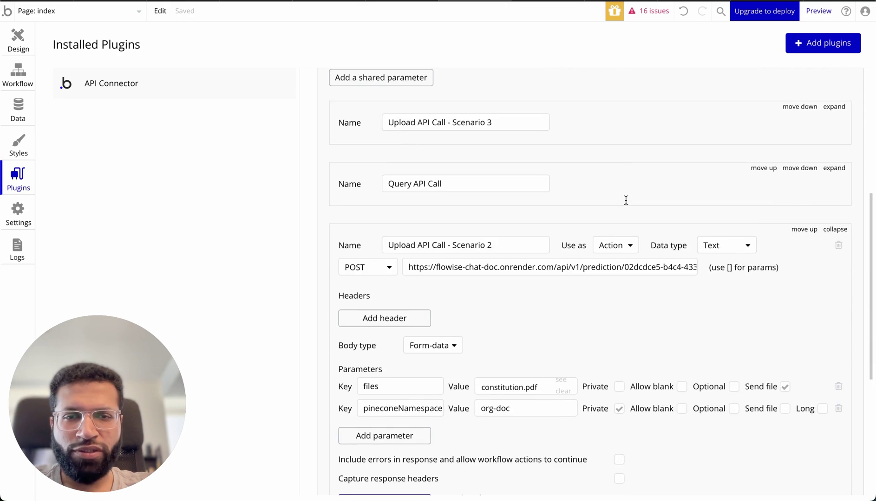
{"action": "scroll", "coordinate": [603, 195], "scroll_direction": "down", "scroll_amount": 3}
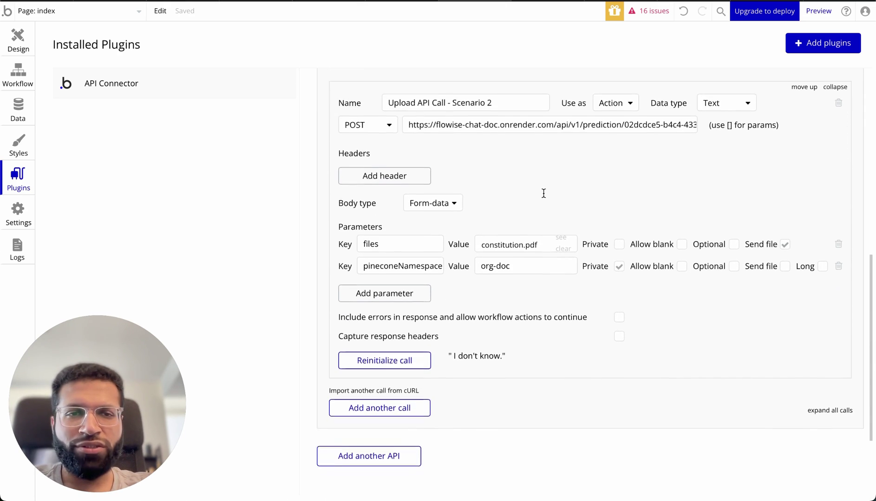
{"action": "triple_click", "coordinate": [443, 121]}
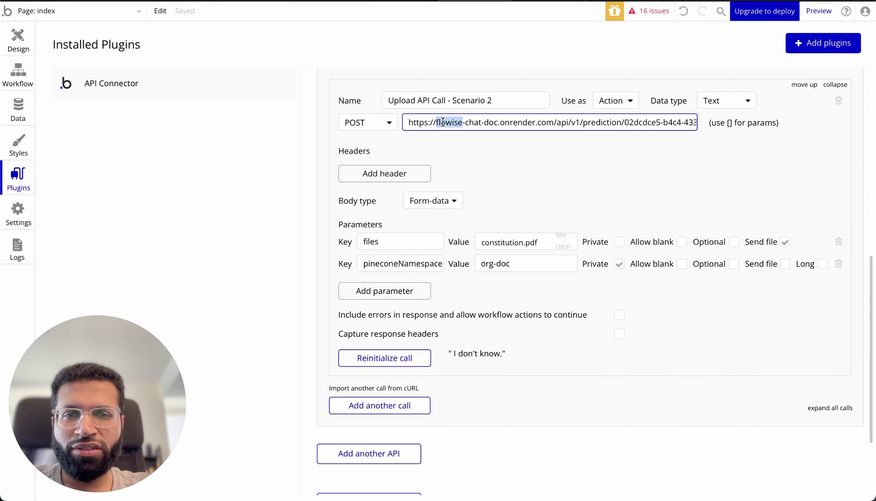
{"action": "left_click", "coordinate": [542, 122]}
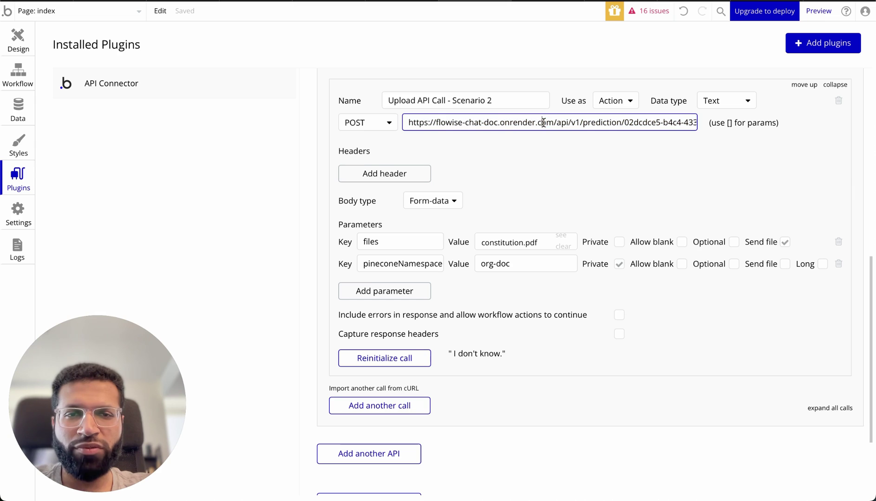
{"action": "scroll", "coordinate": [540, 182], "scroll_direction": "down", "scroll_amount": 1}
{"action": "scroll", "coordinate": [503, 188], "scroll_direction": "up", "scroll_amount": 1}
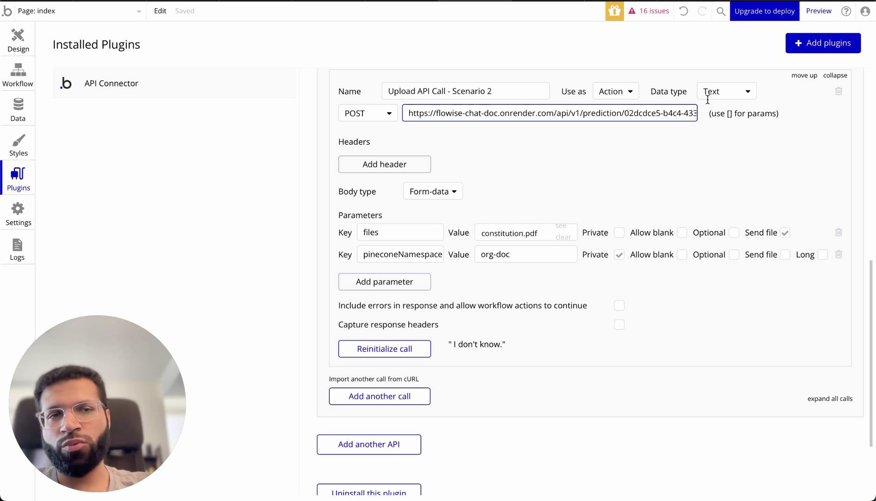
{"action": "left_click", "coordinate": [528, 163]}
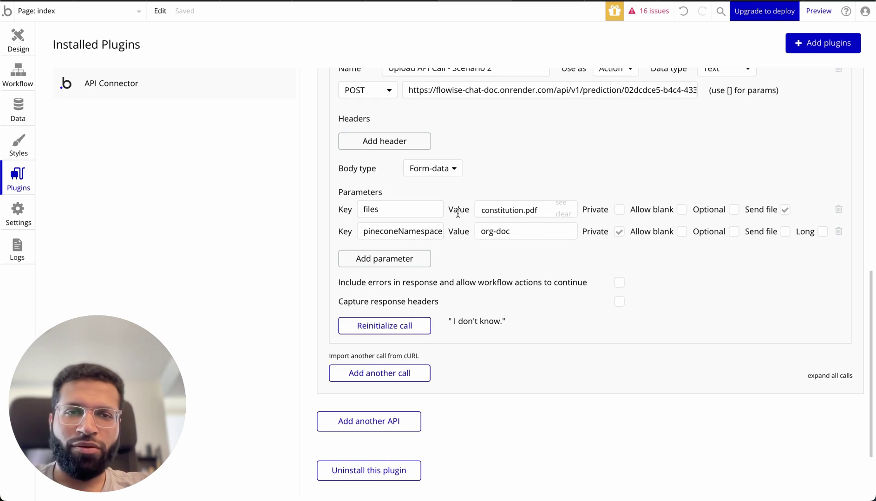
Examine the files and pineconeNamespace parameters of the Scenario 2 upload call, along with its initialization response.
{"action": "scroll", "coordinate": [464, 222], "scroll_direction": "down", "scroll_amount": 1}
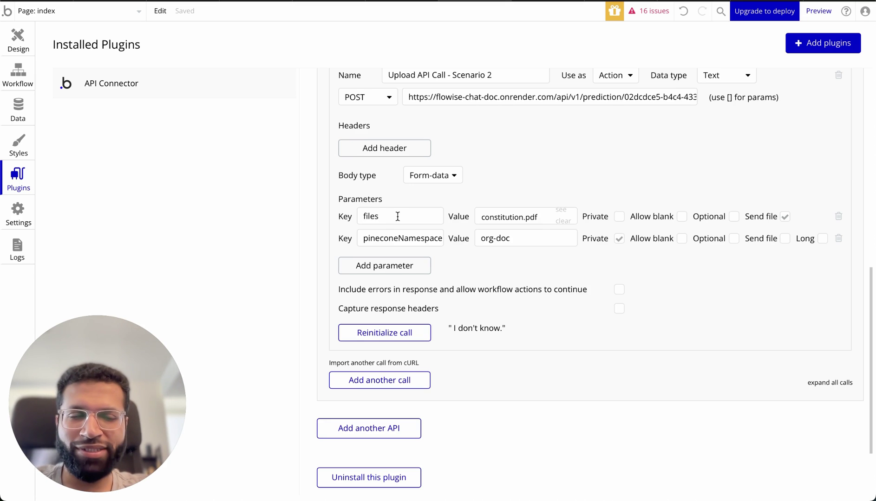
{"action": "left_click", "coordinate": [397, 240]}
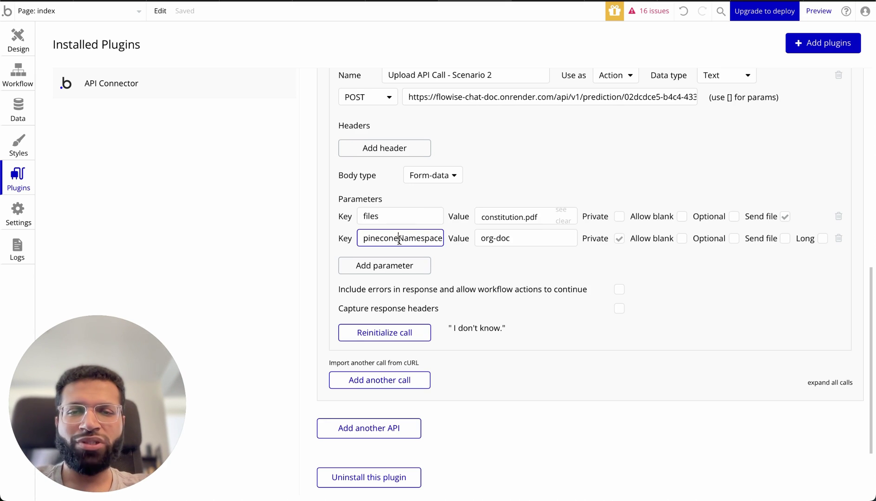
{"action": "left_click_drag", "start_coordinate": [520, 237], "coordinate": [482, 237]}
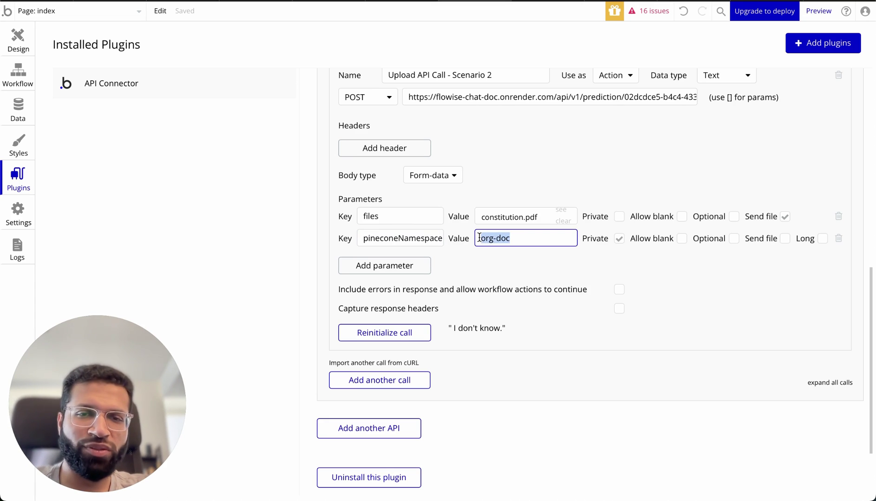
{"action": "left_click", "coordinate": [517, 240]}
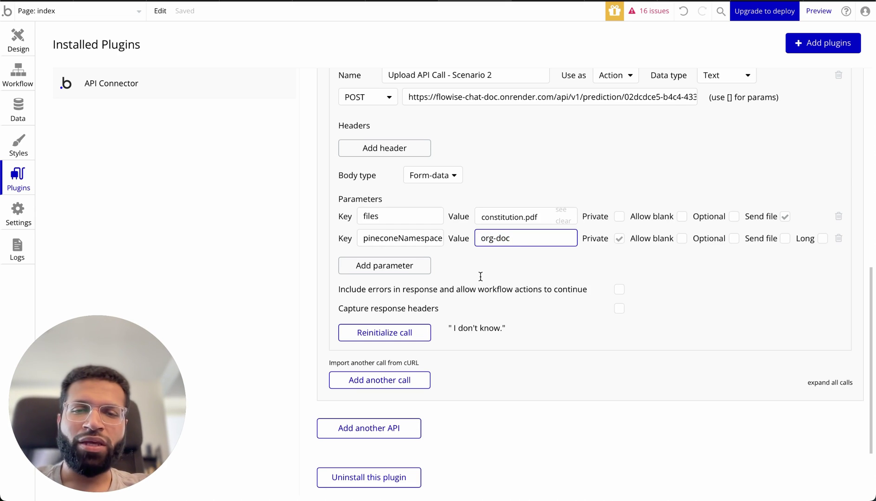
{"action": "scroll", "coordinate": [529, 204], "scroll_direction": "up", "scroll_amount": 1}
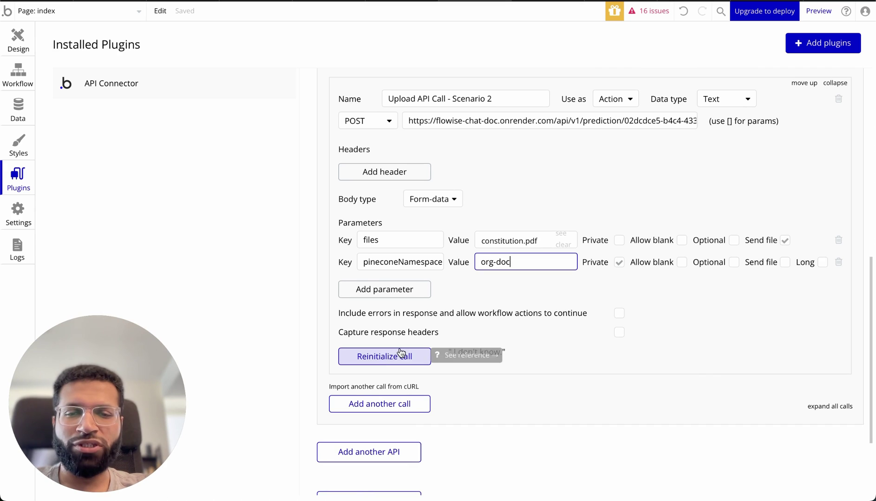
{"action": "left_click_drag", "start_coordinate": [453, 352], "coordinate": [503, 347]}
{"action": "left_click", "coordinate": [501, 349]}
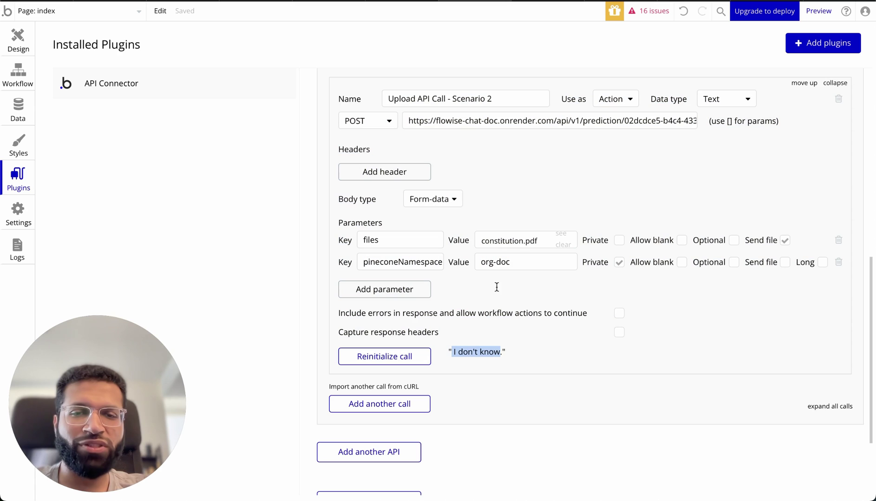
Switch to Pinecone, expand the doc-chat index info, and check the org-doc namespace's number of vectors.
{"action": "key", "text": "ctrl+Right"}
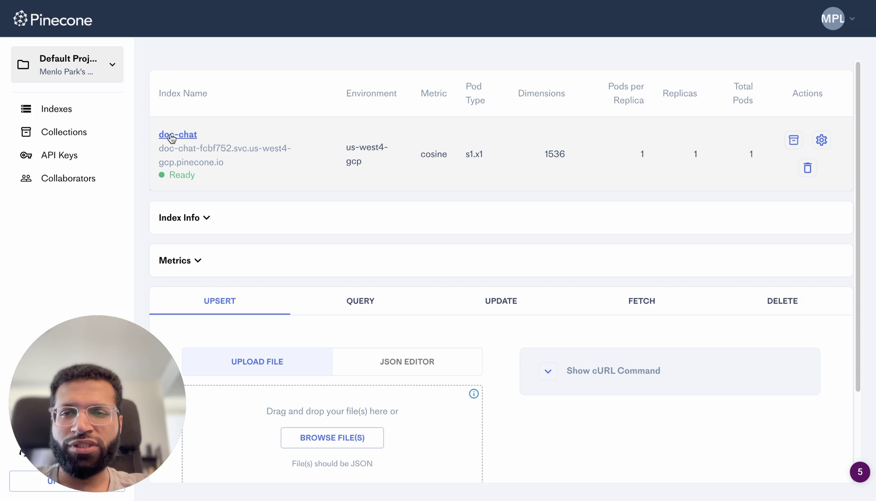
{"action": "left_click", "coordinate": [176, 217]}
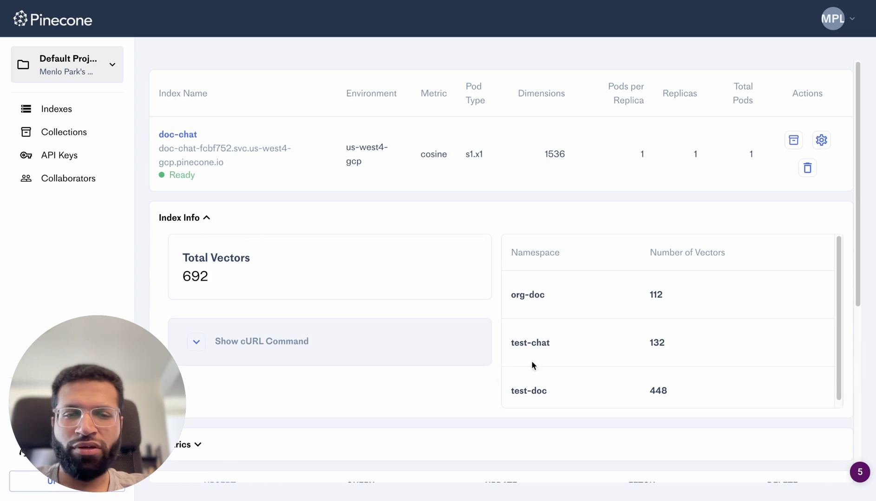
{"action": "left_click", "coordinate": [508, 293]}
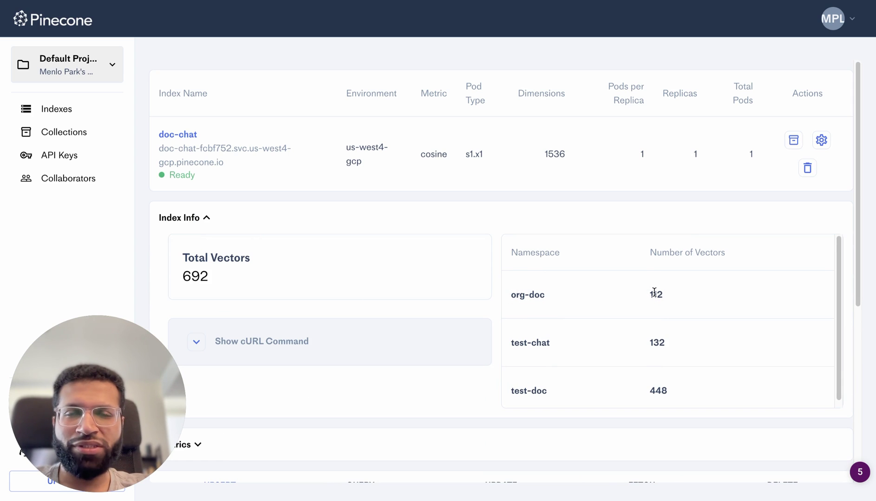
{"action": "left_click_drag", "start_coordinate": [511, 297], "coordinate": [578, 293]}
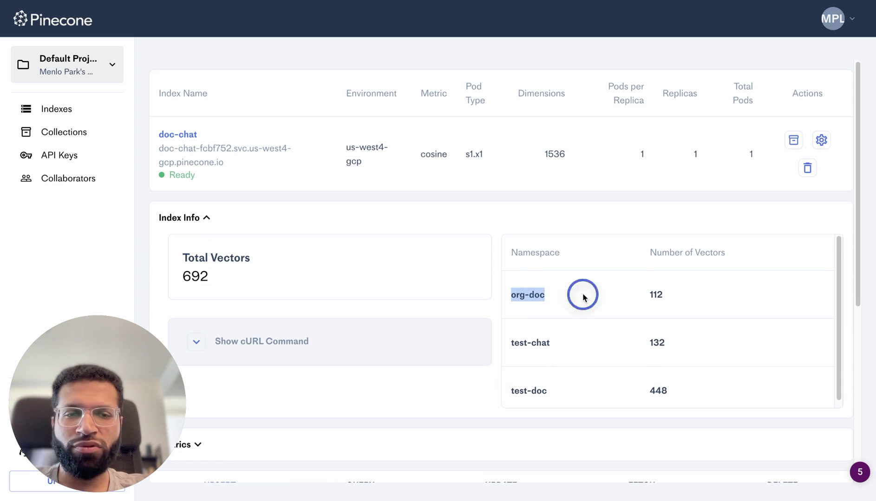
{"action": "left_click", "coordinate": [663, 293]}
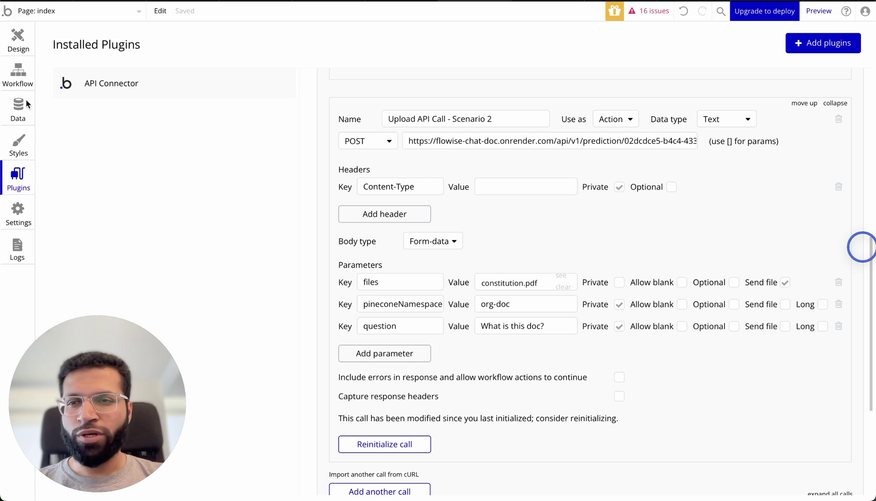
In the Scen2 workflow, set the Flowise upload action's dynamic link to Result of step 1 (Create a new Document)'s FileURL.
{"action": "left_click", "coordinate": [18, 74]}
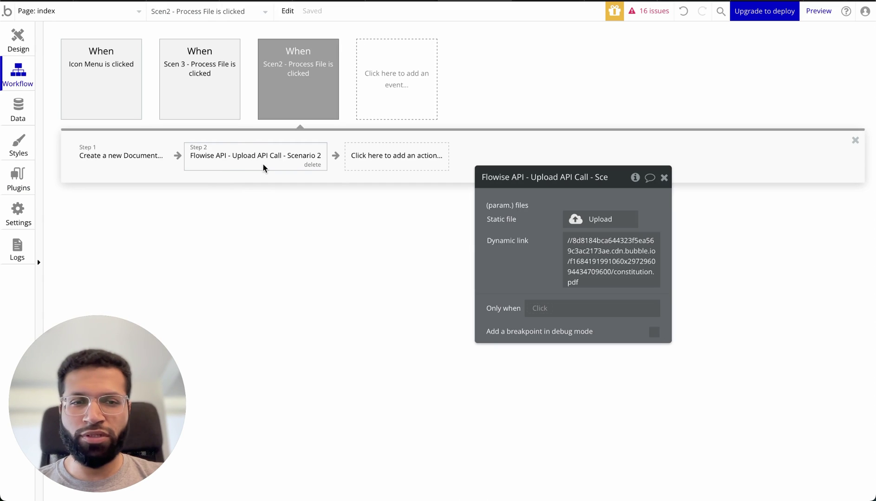
{"action": "left_click", "coordinate": [606, 259]}
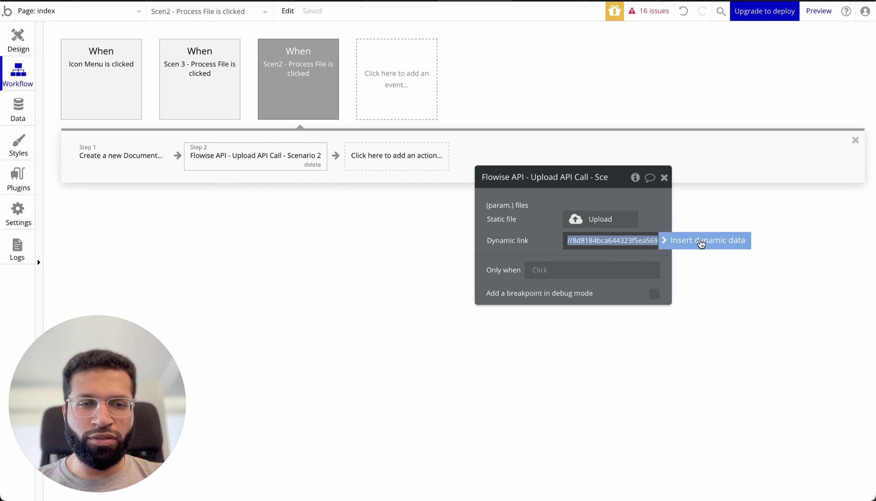
{"action": "key", "text": "BackSpace"}
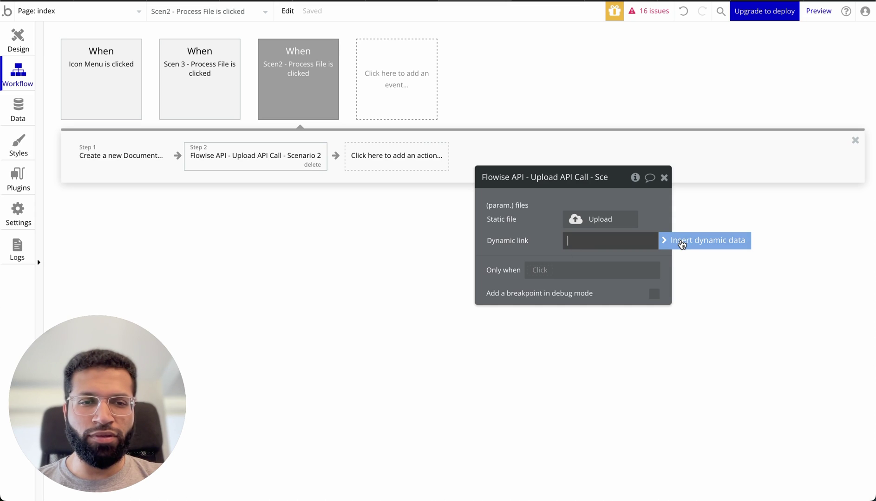
{"action": "left_click", "coordinate": [681, 245]}
{"action": "left_click", "coordinate": [636, 307]}
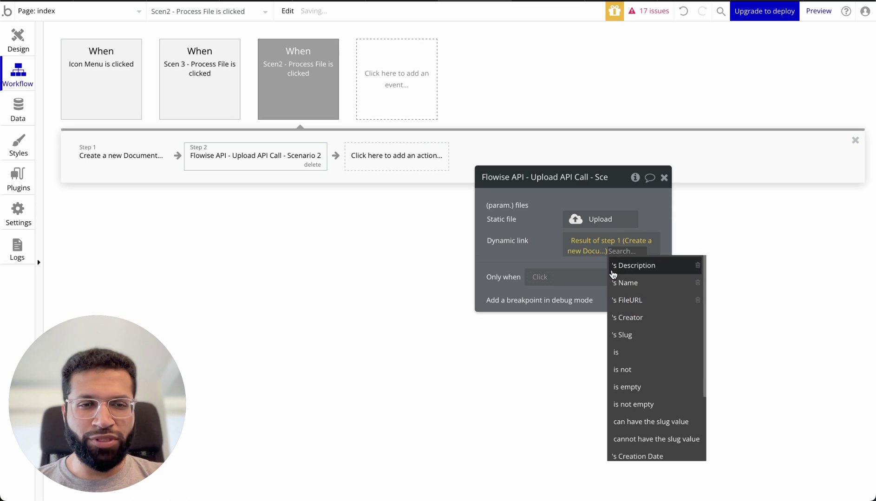
{"action": "left_click", "coordinate": [625, 300]}
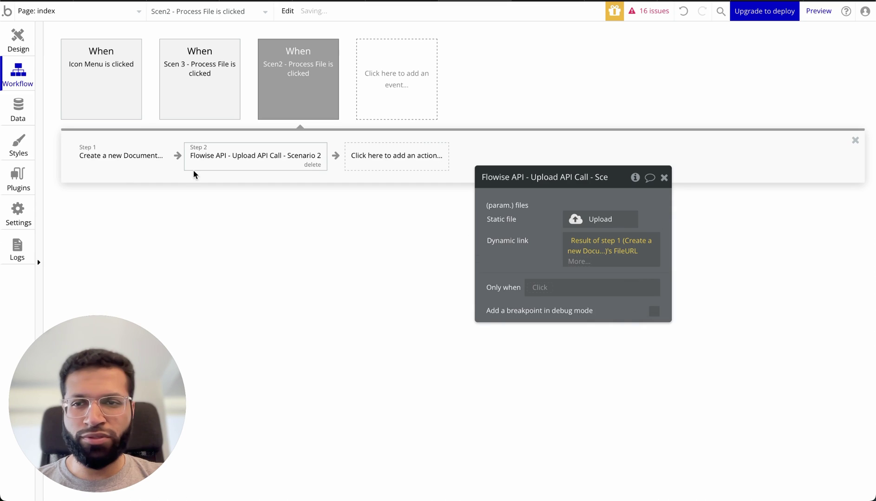
{"action": "left_click", "coordinate": [99, 162]}
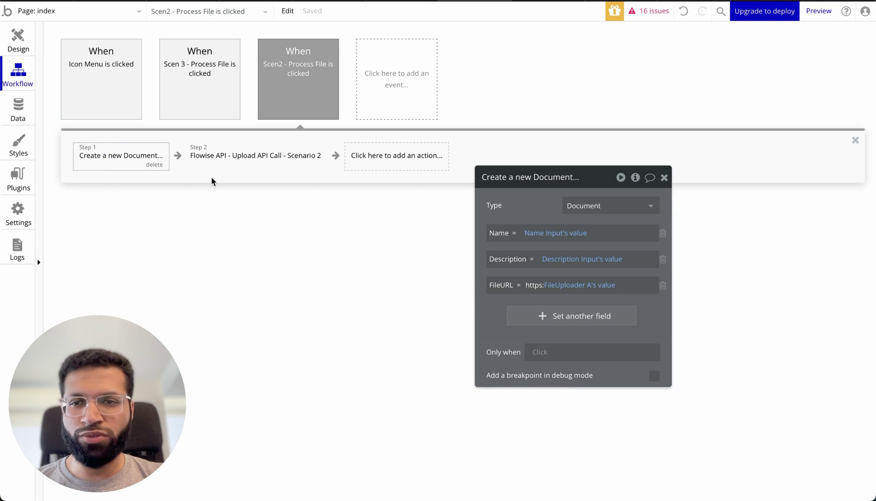
{"action": "left_click", "coordinate": [210, 160]}
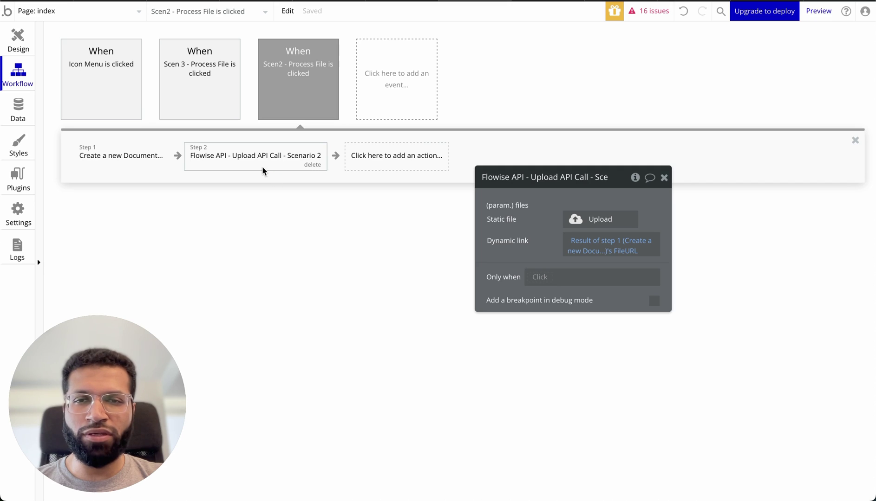
Disable the Scen 3 - Process File is clicked workflow and preview the app.
{"action": "left_click", "coordinate": [169, 112]}
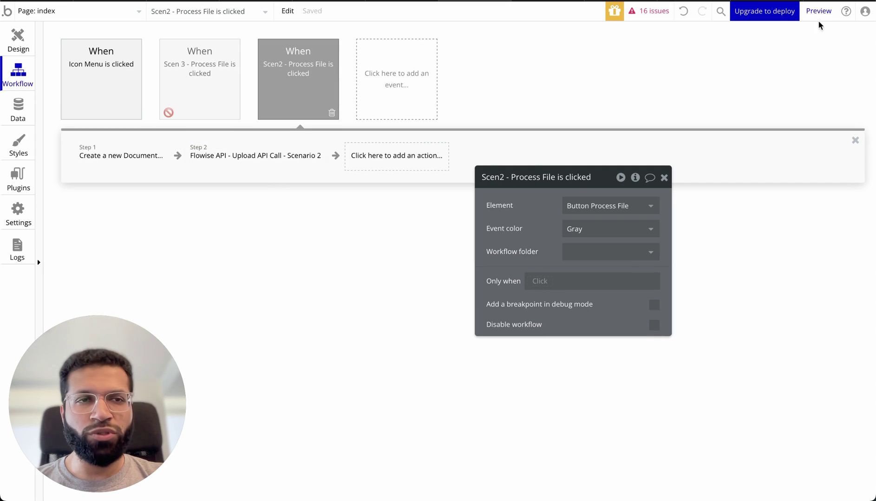
{"action": "left_click", "coordinate": [818, 12]}
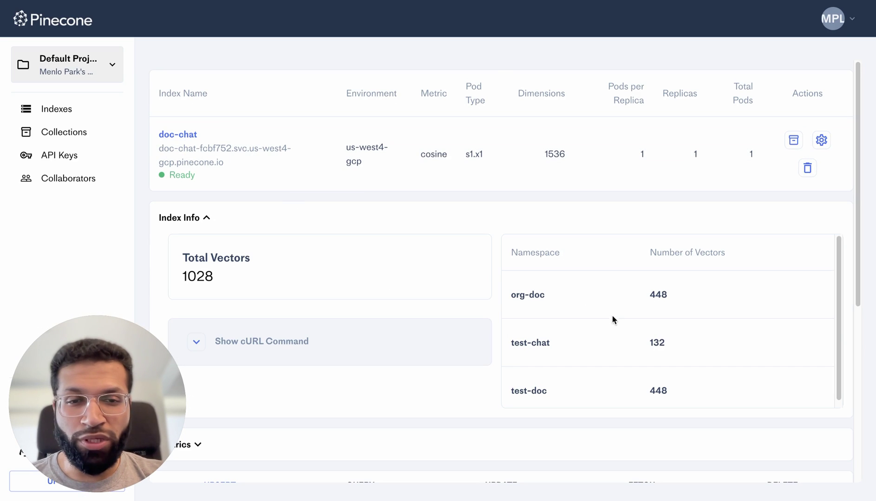
Check the org-doc namespace's updated number of vectors in the Pinecone doc-chat index.
{"action": "left_click_drag", "start_coordinate": [511, 297], "coordinate": [665, 294]}
{"action": "left_click", "coordinate": [665, 294]}
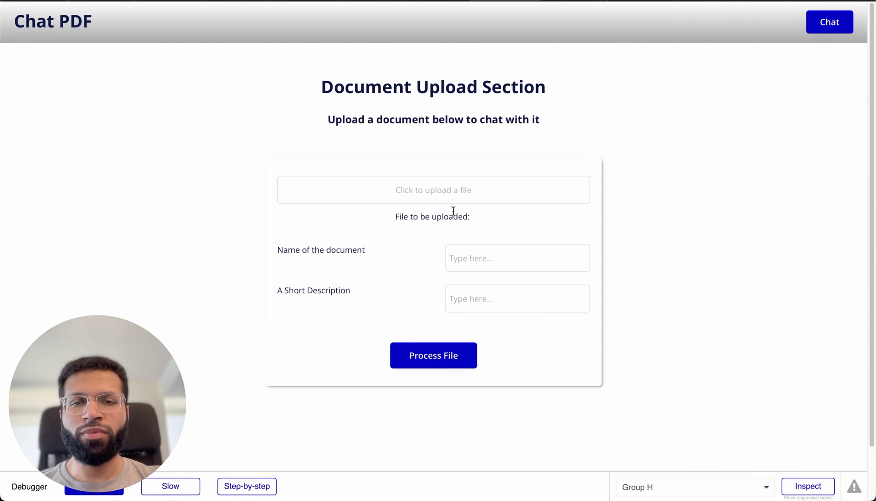
Return to the Chat PDF preview and start choosing a file in the Document Upload Section.
{"action": "left_click", "coordinate": [439, 199]}
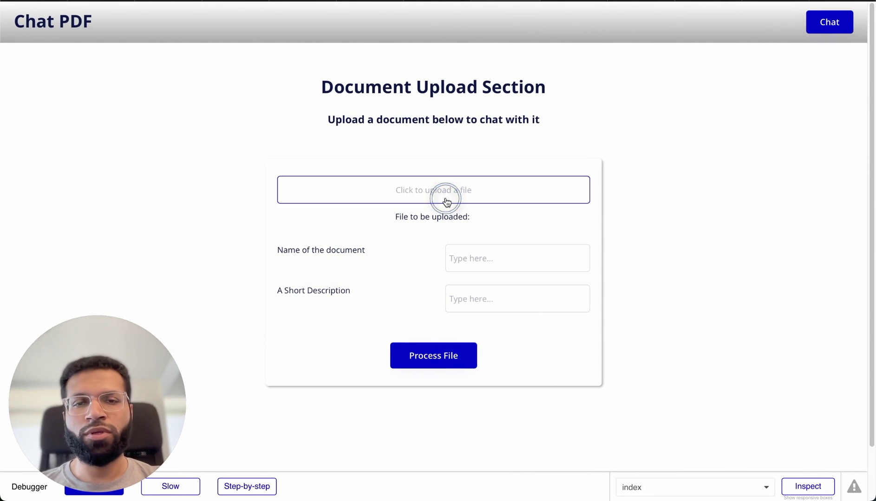
Upload constitution.pdf, name the document const, describe it as "constitution of the US", and process the file.
{"action": "double_click", "coordinate": [263, 146]}
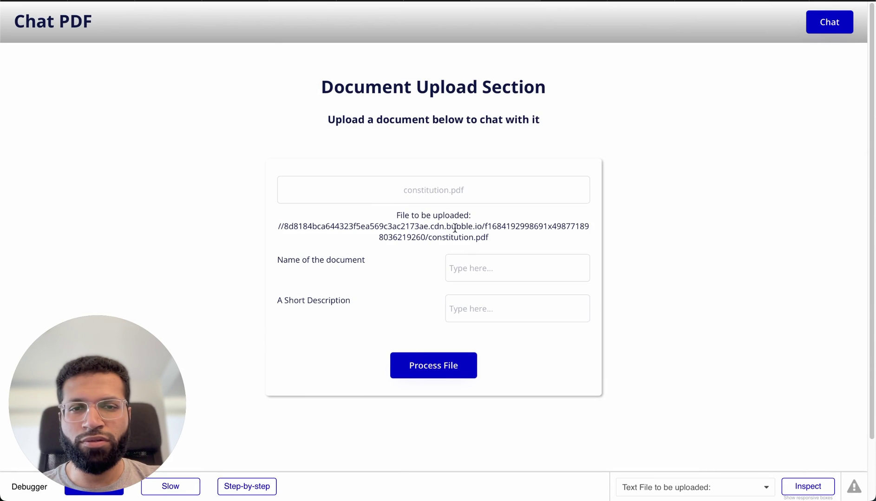
{"action": "left_click", "coordinate": [483, 256]}
{"action": "scroll", "coordinate": [483, 257], "scroll_direction": "down", "scroll_amount": 1}
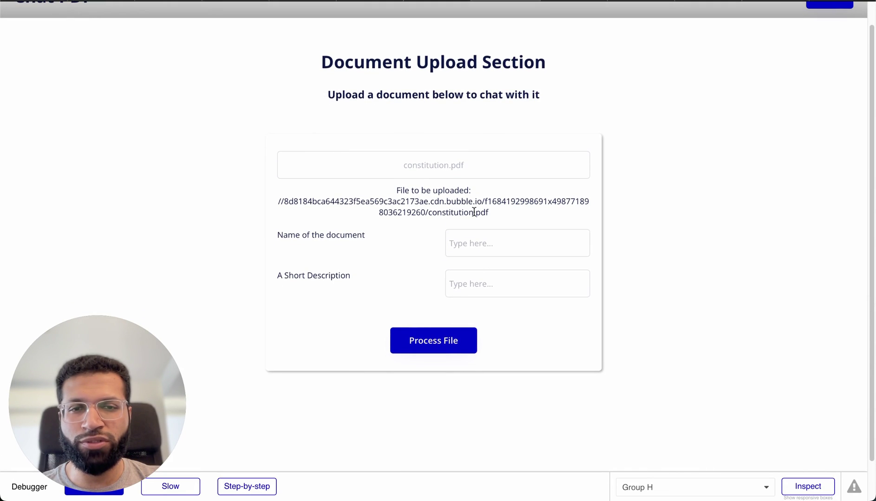
{"action": "left_click", "coordinate": [475, 240]}
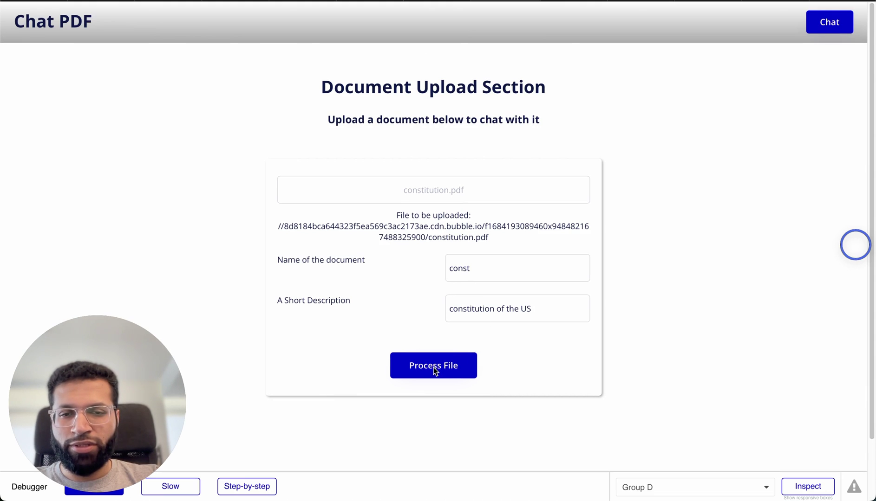
{"action": "left_click", "coordinate": [407, 363]}
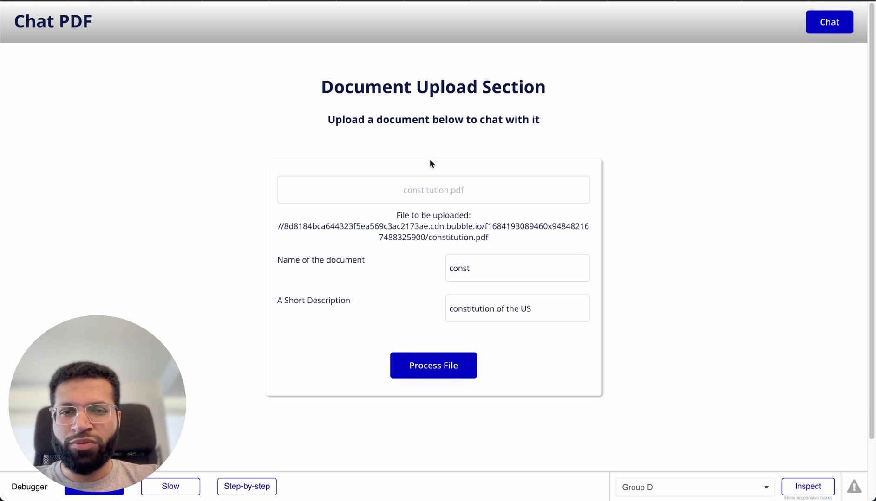
Switch to Pinecone and check the number of vectors in the org-doc namespace of the doc-chat index.
{"action": "key", "text": "ctrl+Right"}
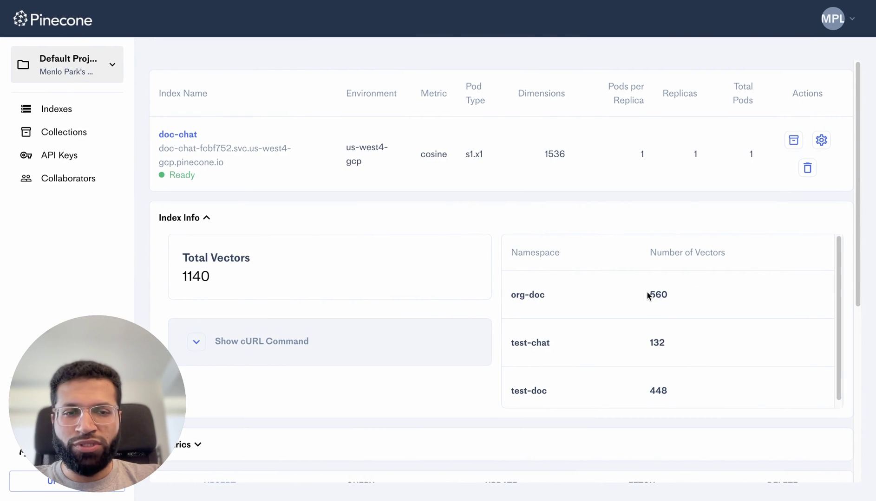
{"action": "left_click_drag", "start_coordinate": [646, 292], "coordinate": [669, 292]}
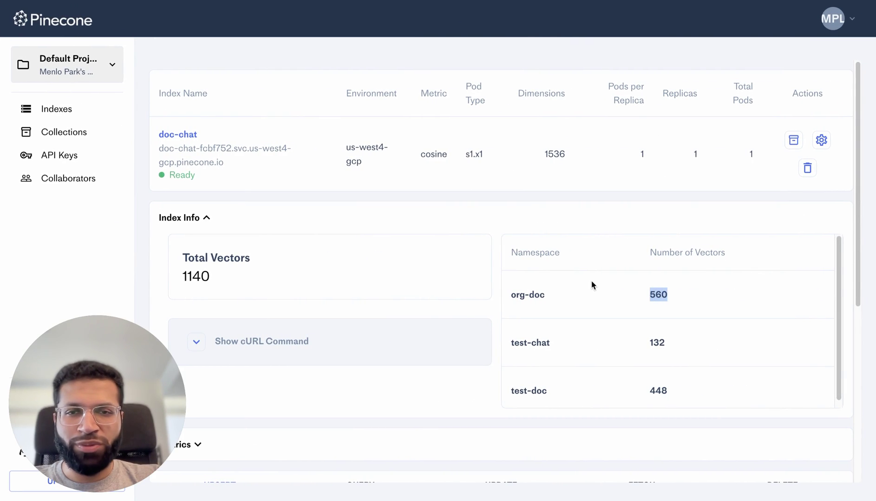
{"action": "key", "text": "ctrl+Left"}
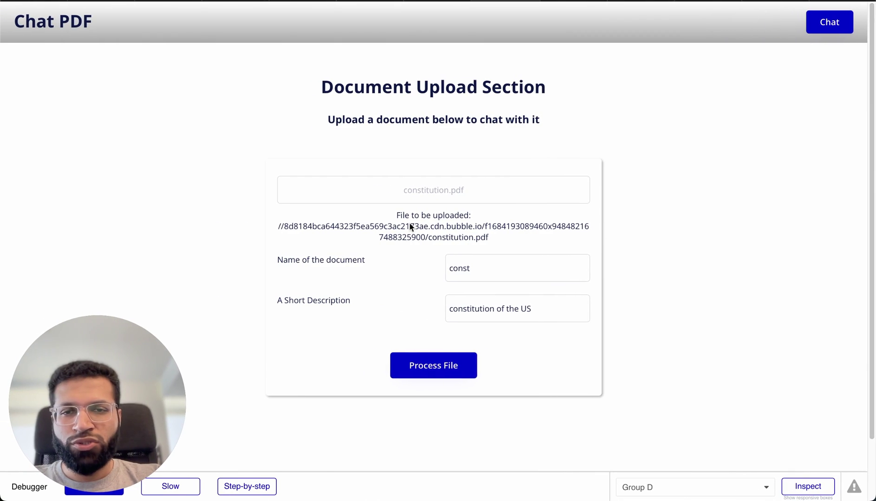
In the Bubble editor, add a Reset relevant inputs action after the Scenario 2 upload call in the Scen2 - Process File workflow and refresh the preview.
{"action": "left_click", "coordinate": [441, 1]}
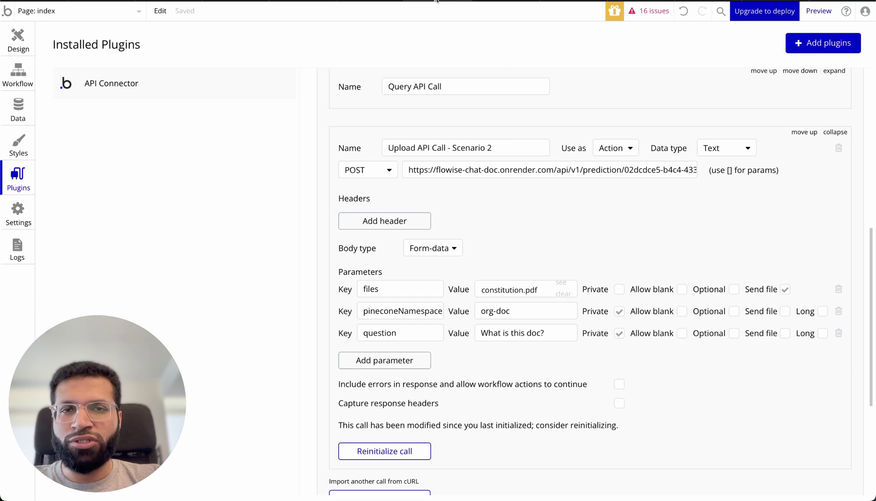
{"action": "left_click", "coordinate": [18, 75]}
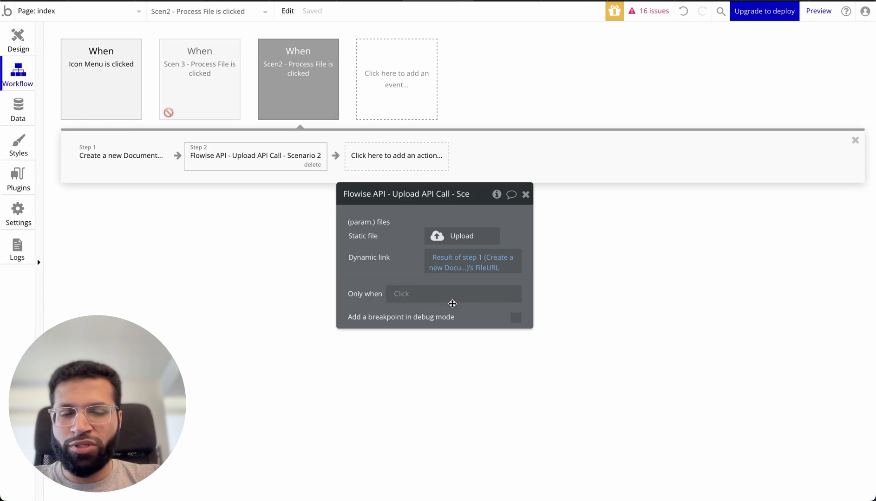
{"action": "left_click", "coordinate": [387, 157]}
{"action": "type", "text": "res"}
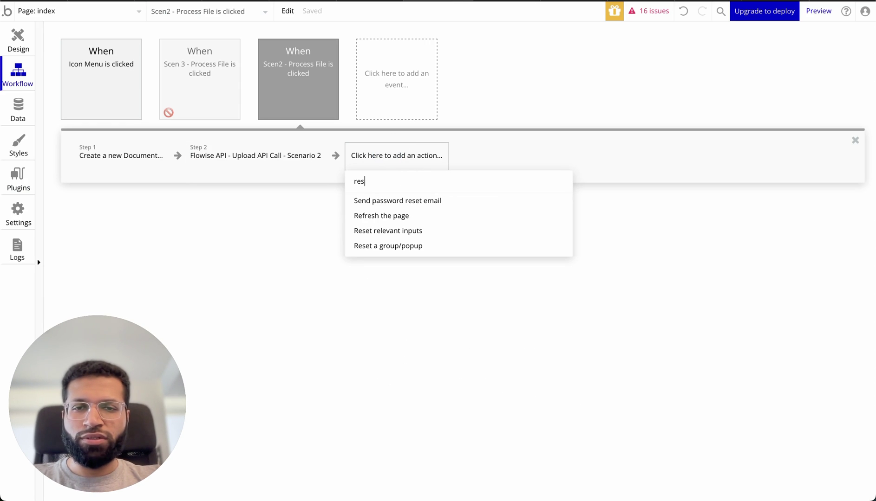
{"action": "left_click", "coordinate": [405, 230]}
{"action": "left_click", "coordinate": [525, 194]}
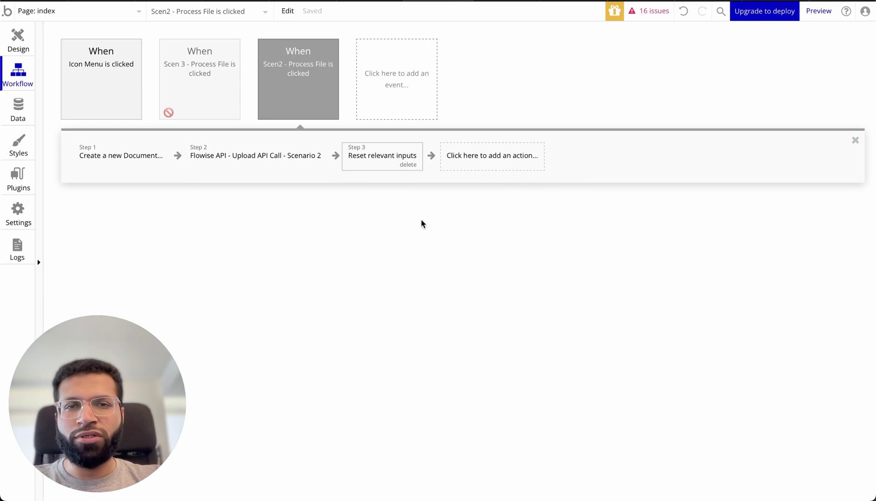
{"action": "key", "text": "ctrl+Tab"}
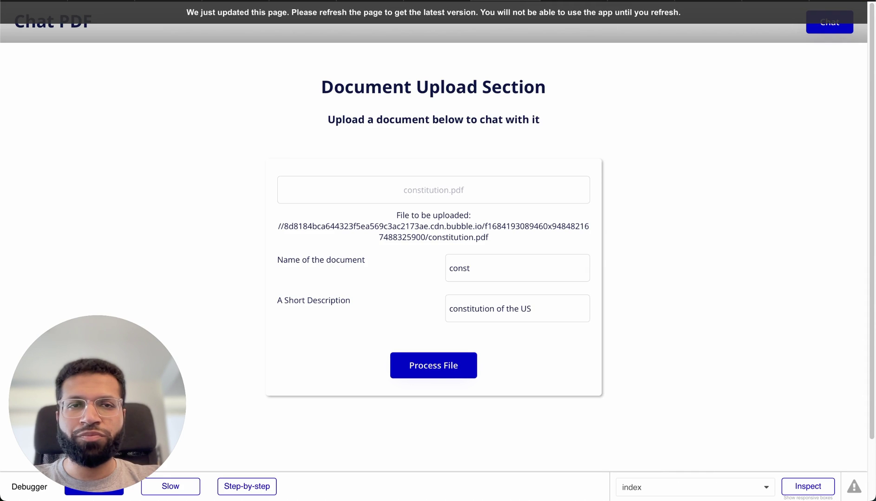
{"action": "key", "text": "ctrl+r"}
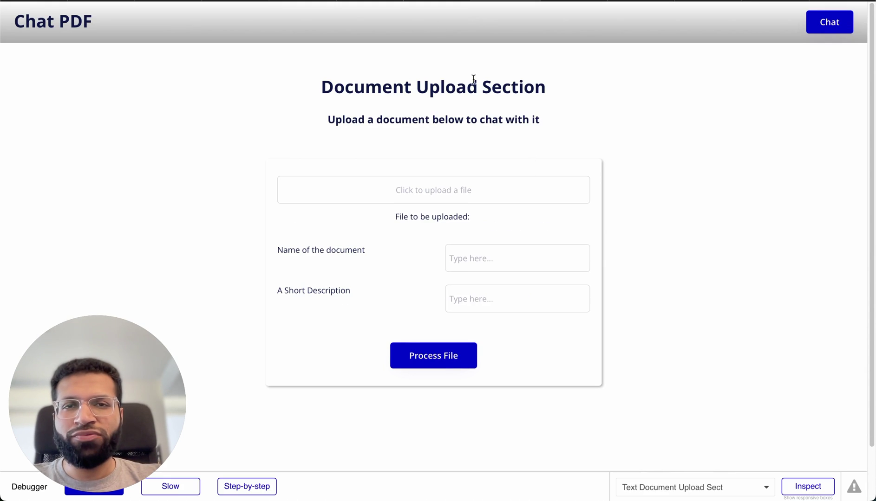
Switch to Flowise, reopen the pdf-query chatflow, and highlight the prediction endpoint URL in its JavaScript API code.
{"action": "key", "text": "ctrl+Right"}
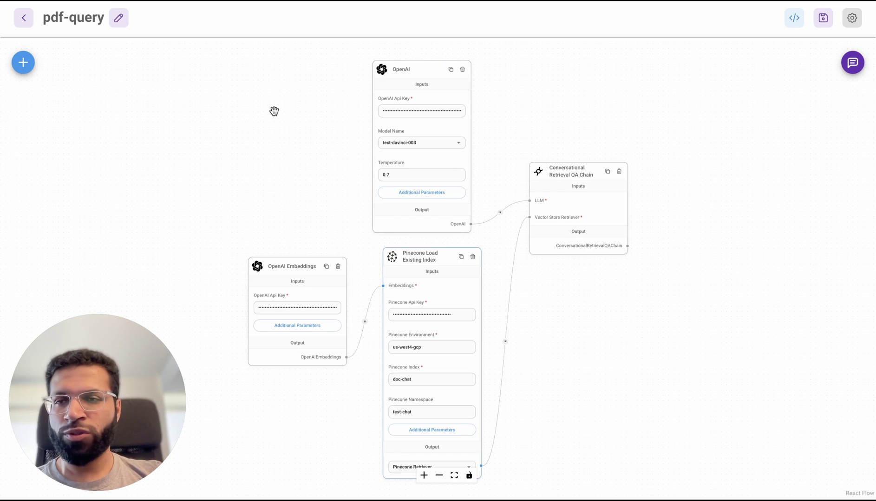
{"action": "left_click", "coordinate": [24, 18]}
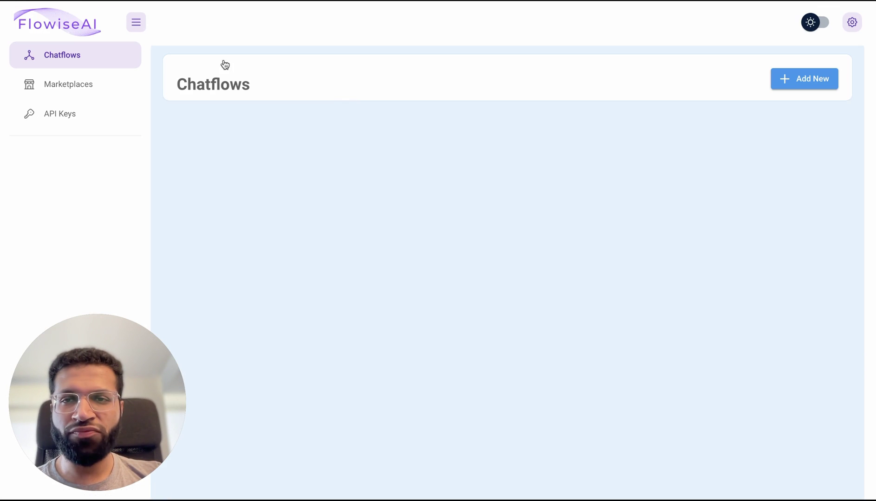
{"action": "left_click", "coordinate": [406, 122]}
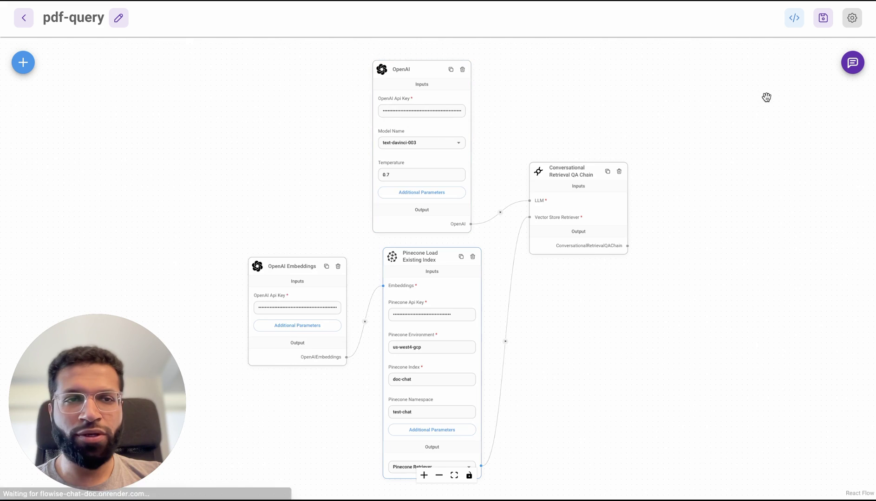
{"action": "left_click", "coordinate": [794, 18]}
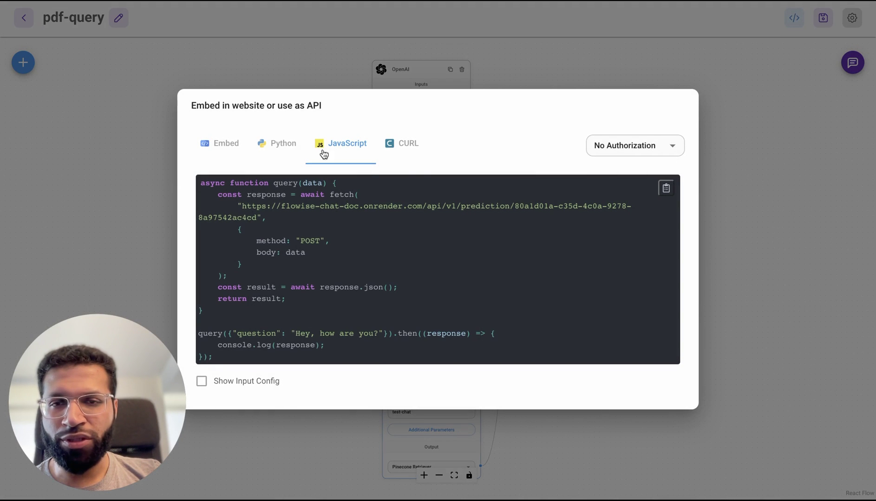
{"action": "left_click_drag", "start_coordinate": [241, 209], "coordinate": [258, 218]}
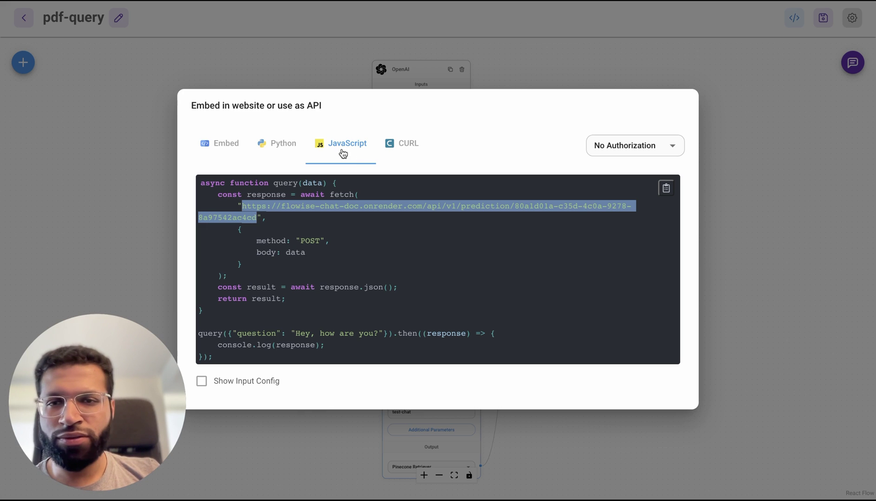
Show the input config and examine the Pinecone override parameters, including pineconeEnv and pineconeNamespace, and the overrideConfig query example.
{"action": "left_click", "coordinate": [202, 381]}
{"action": "scroll", "coordinate": [255, 361], "scroll_direction": "down", "scroll_amount": 6}
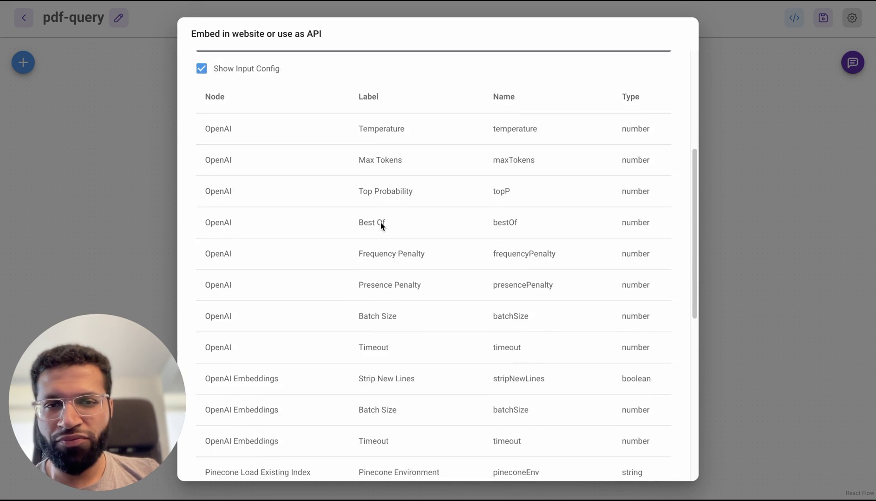
{"action": "scroll", "coordinate": [559, 272], "scroll_direction": "up", "scroll_amount": 3}
{"action": "scroll", "coordinate": [545, 240], "scroll_direction": "down", "scroll_amount": 5}
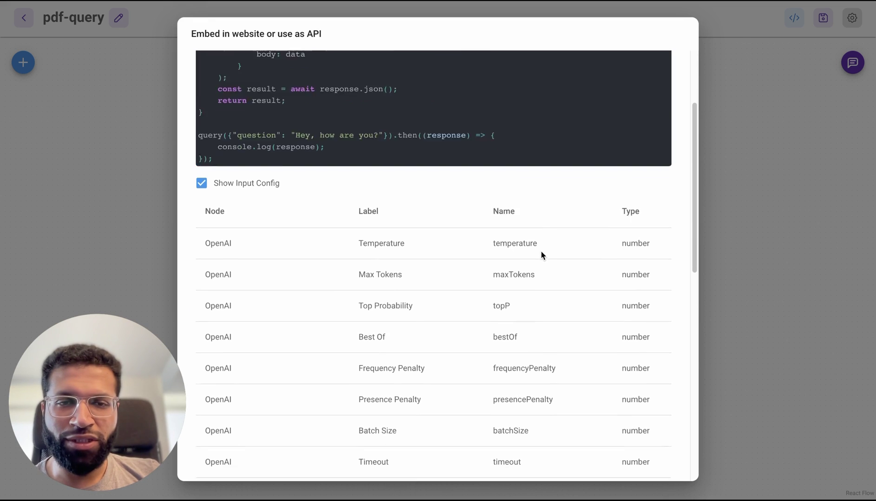
{"action": "scroll", "coordinate": [554, 337], "scroll_direction": "down", "scroll_amount": 2}
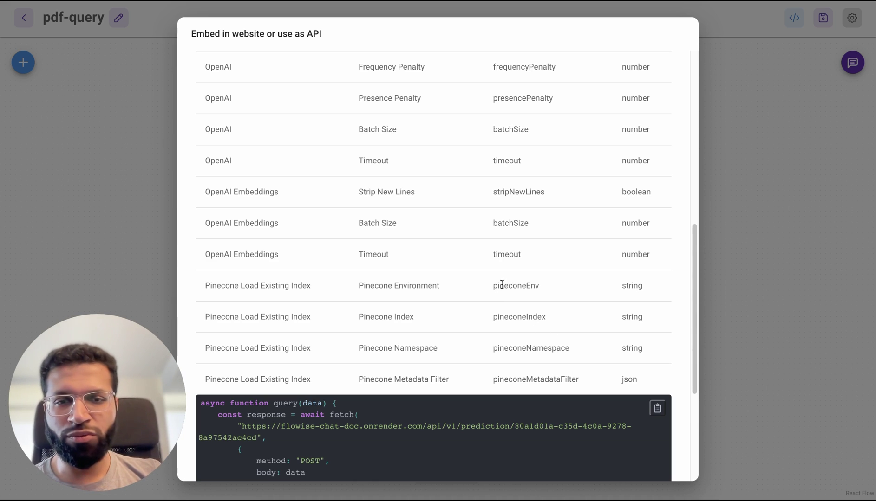
{"action": "left_click_drag", "start_coordinate": [492, 285], "coordinate": [539, 285]}
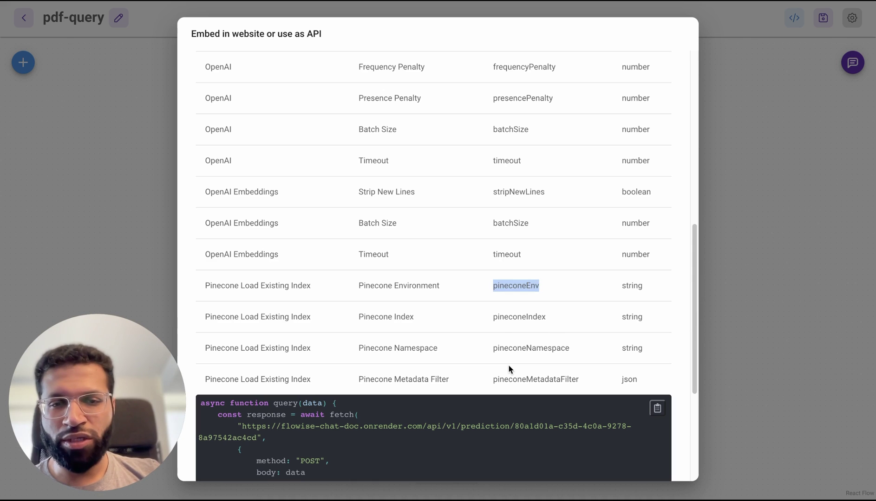
{"action": "left_click_drag", "start_coordinate": [493, 349], "coordinate": [577, 347]}
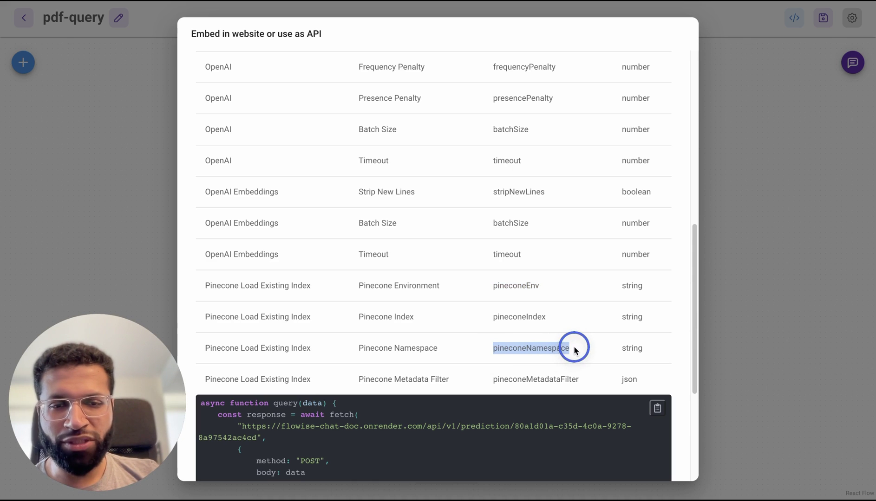
{"action": "left_click", "coordinate": [553, 348]}
{"action": "scroll", "coordinate": [497, 341], "scroll_direction": "down", "scroll_amount": 5}
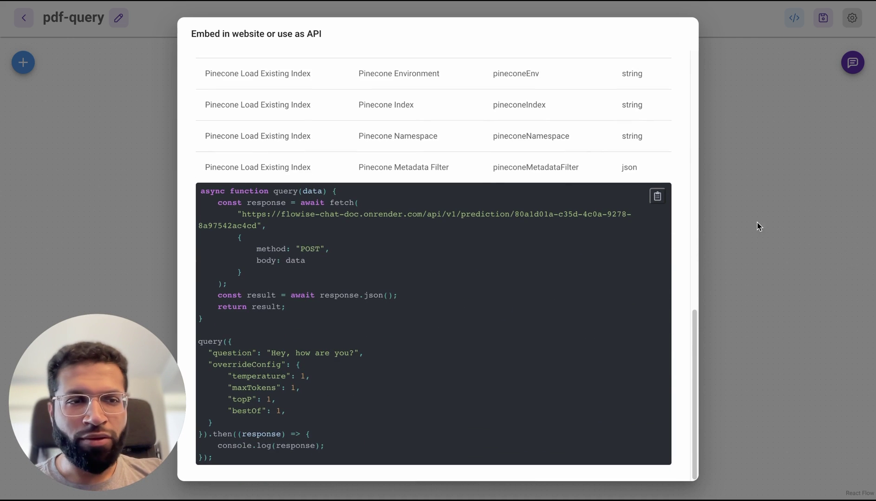
Switch to Bubble's API Connector and review the POST endpoint URL of the Query API Call.
{"action": "key", "text": "ctrl+Left"}
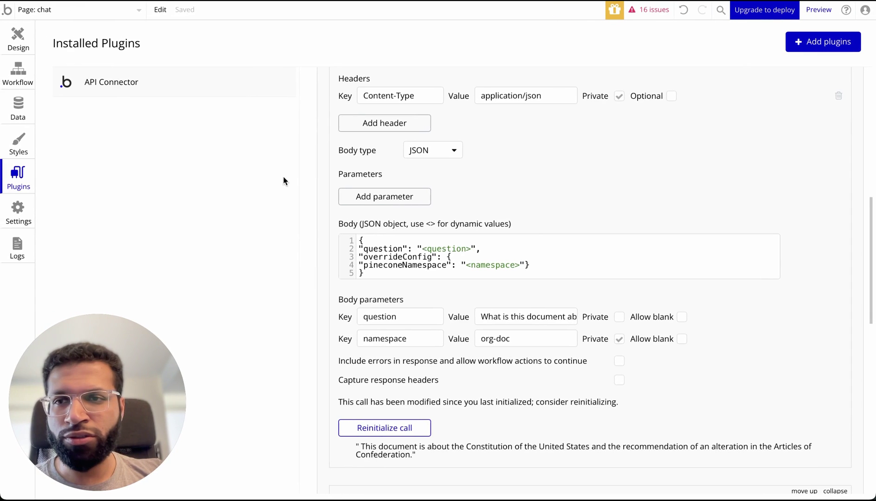
{"action": "scroll", "coordinate": [513, 212], "scroll_direction": "up", "scroll_amount": 6}
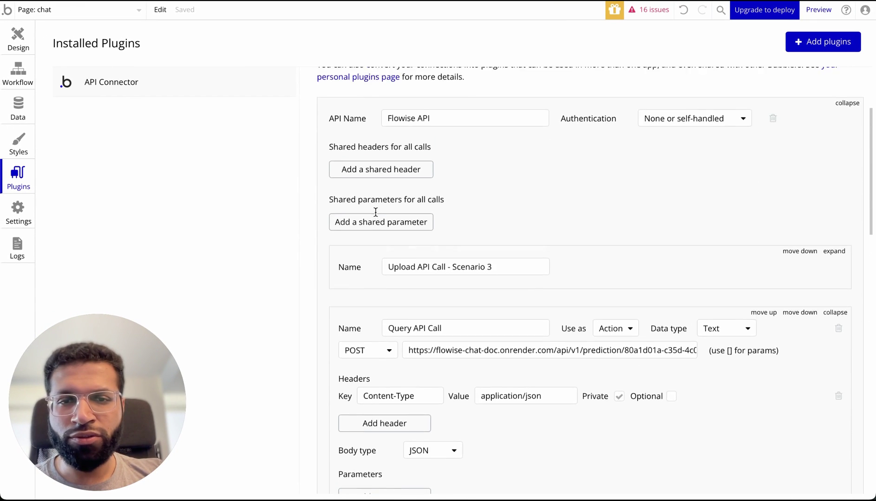
{"action": "scroll", "coordinate": [376, 211], "scroll_direction": "down", "scroll_amount": 4}
{"action": "scroll", "coordinate": [375, 212], "scroll_direction": "down", "scroll_amount": 1}
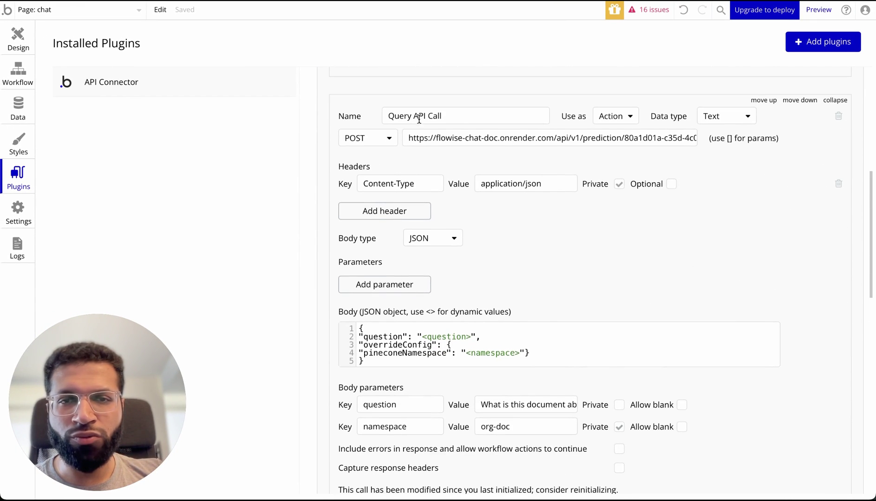
{"action": "double_click", "coordinate": [550, 137]}
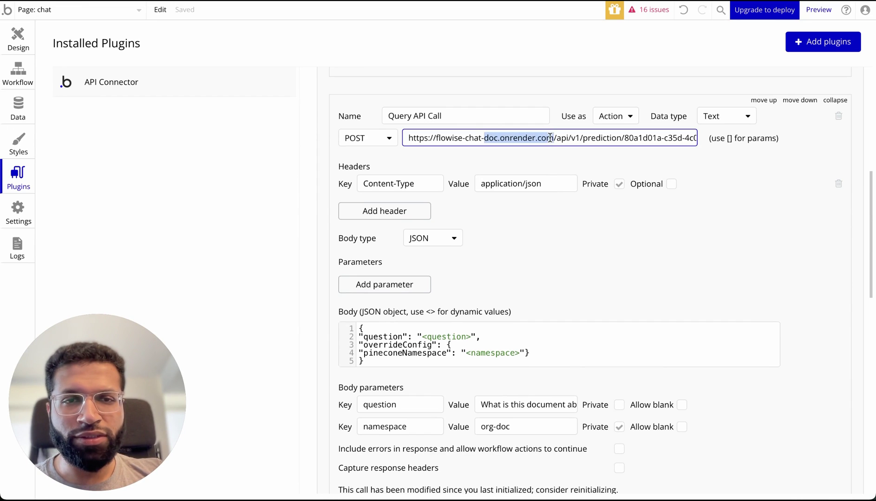
{"action": "triple_click", "coordinate": [609, 139]}
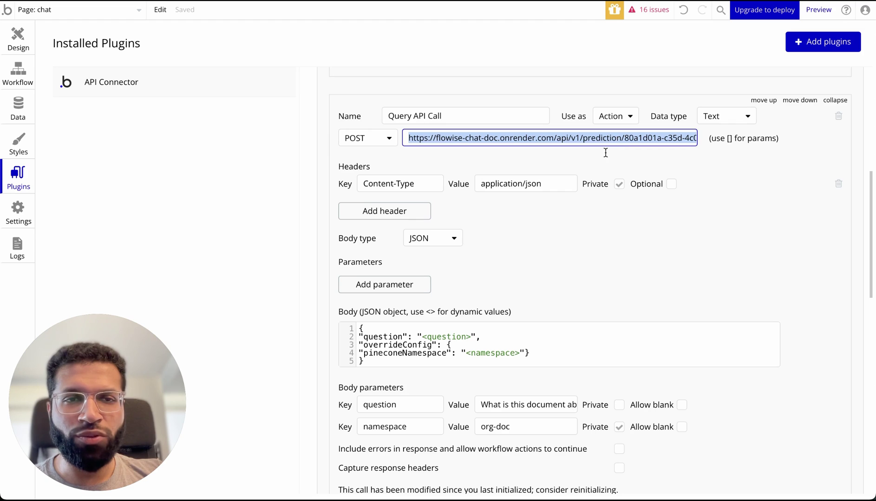
Compare the Query API Call's JSON body, including its question entry, with the example query in Flowise.
{"action": "scroll", "coordinate": [613, 155], "scroll_direction": "down", "scroll_amount": 1}
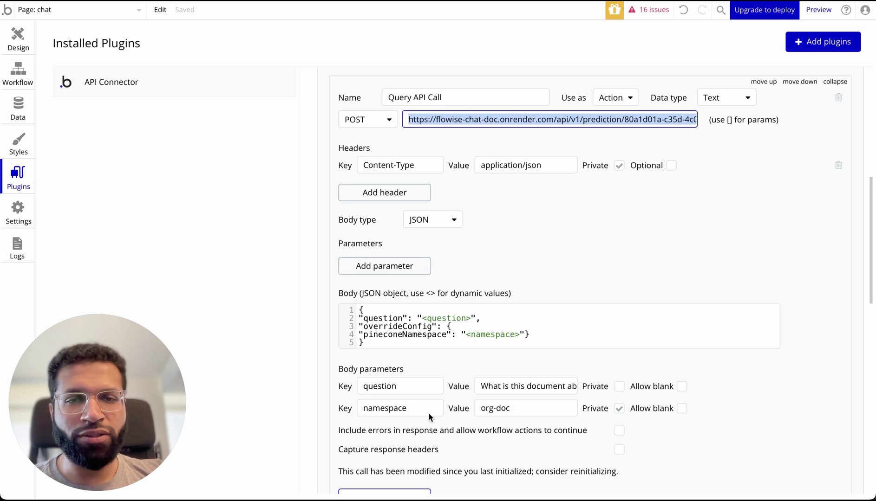
{"action": "scroll", "coordinate": [438, 298], "scroll_direction": "down", "scroll_amount": 4}
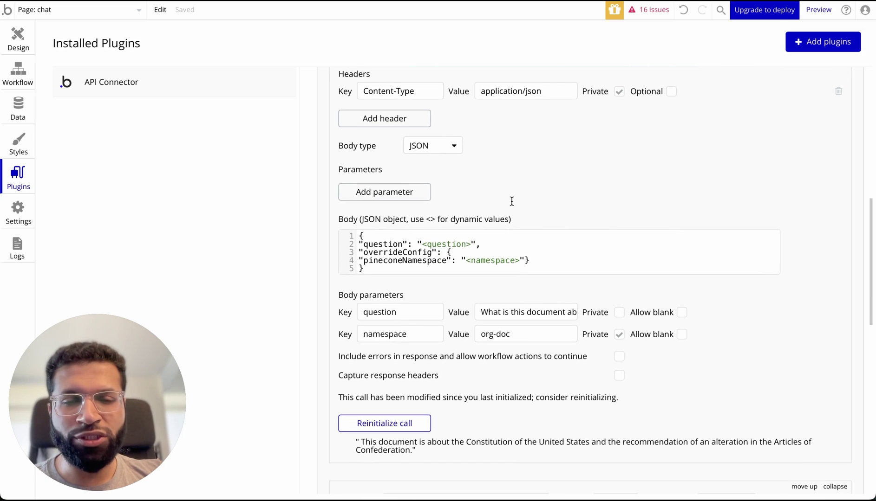
{"action": "left_click_drag", "start_coordinate": [364, 268], "coordinate": [352, 220]}
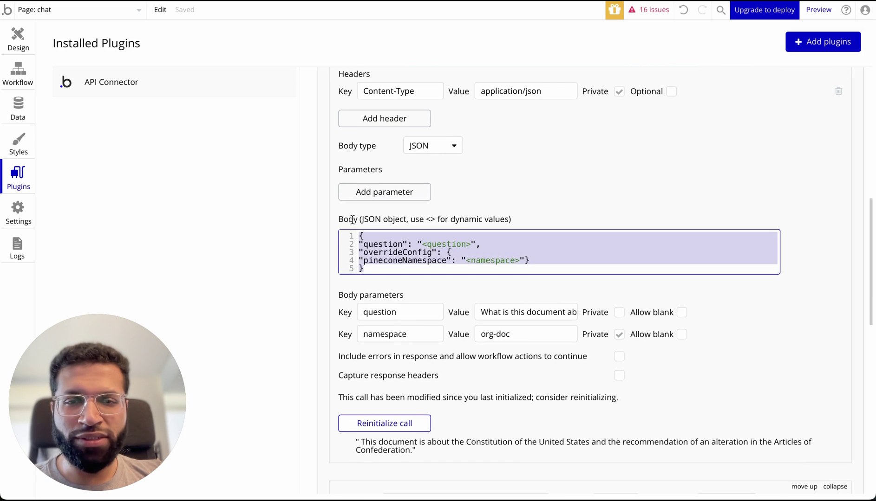
{"action": "left_click", "coordinate": [382, 264]}
{"action": "double_click", "coordinate": [380, 244]}
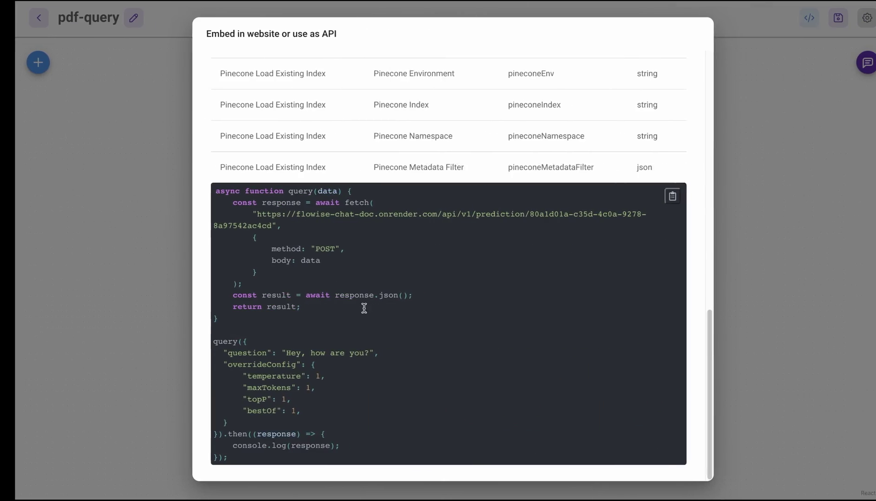
{"action": "left_click_drag", "start_coordinate": [214, 353], "coordinate": [353, 352]}
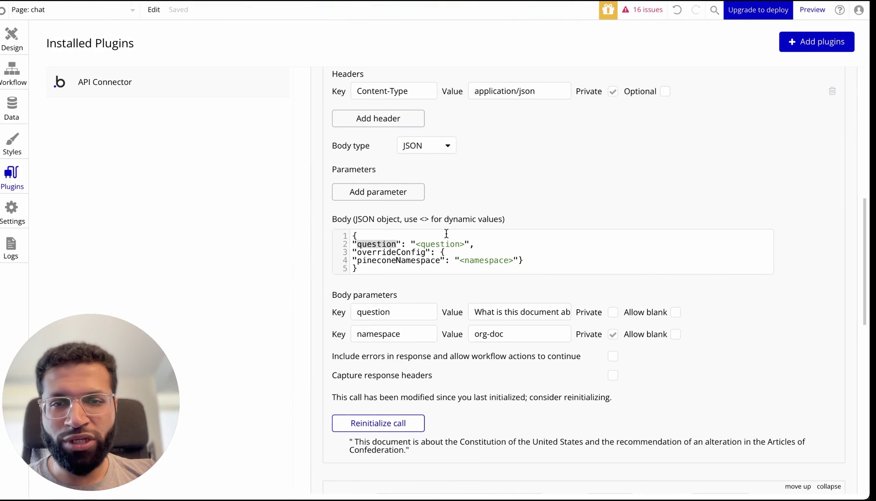
{"action": "left_click", "coordinate": [370, 236]}
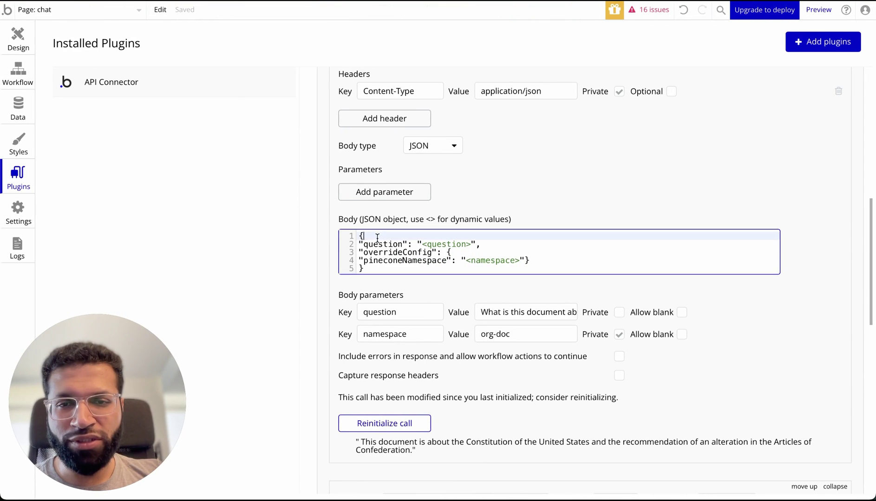
Examine the question entry in the Query API Call's JSON body and the sample value of its question body parameter.
{"action": "left_click_drag", "start_coordinate": [362, 243], "coordinate": [476, 243]}
{"action": "left_click_drag", "start_coordinate": [421, 243], "coordinate": [476, 244]}
{"action": "left_click", "coordinate": [423, 245]}
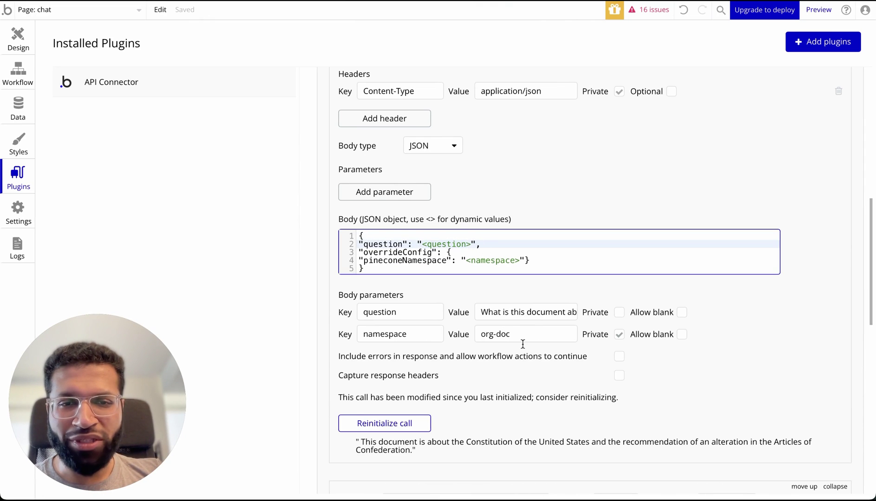
{"action": "left_click_drag", "start_coordinate": [475, 310], "coordinate": [586, 313]}
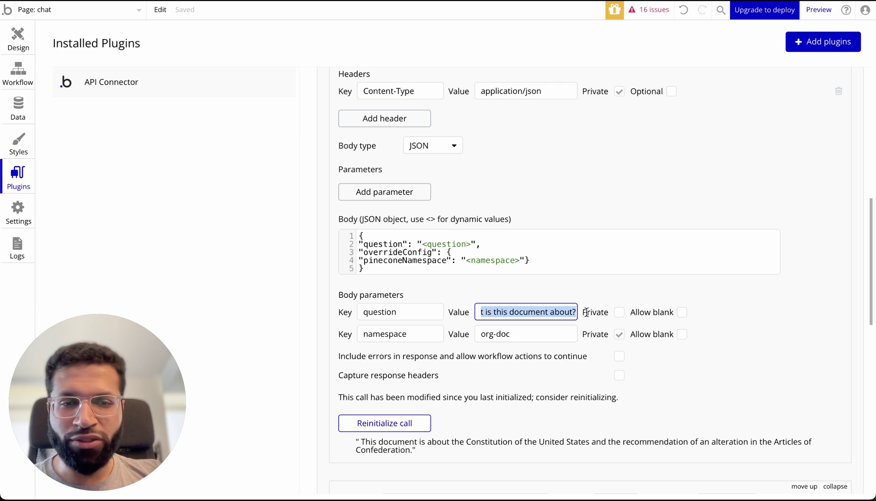
{"action": "left_click", "coordinate": [512, 292]}
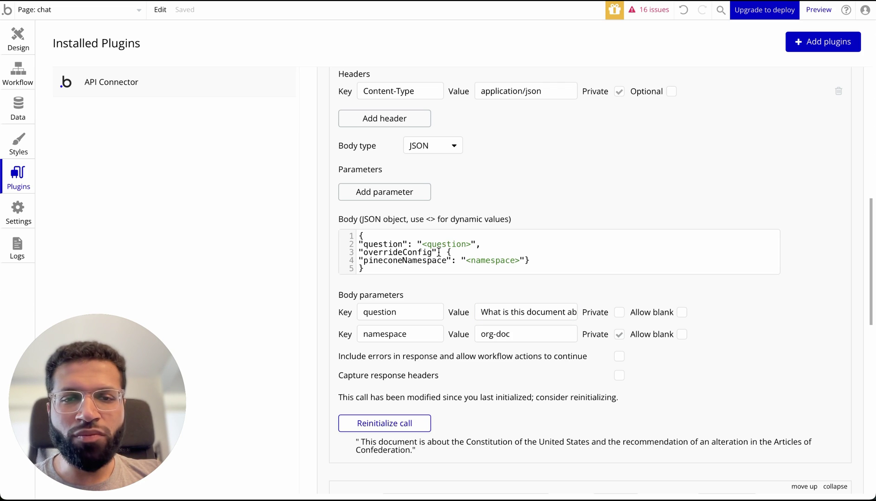
Compare the overrideConfig entry in the Query API Call's body with the overrideConfig block of Flowise's example query.
{"action": "double_click", "coordinate": [388, 254]}
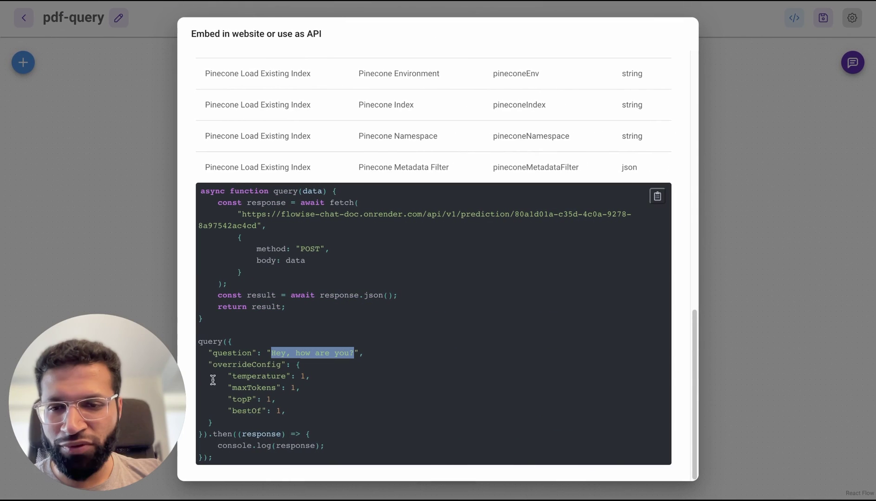
{"action": "left_click_drag", "start_coordinate": [214, 363], "coordinate": [292, 365]}
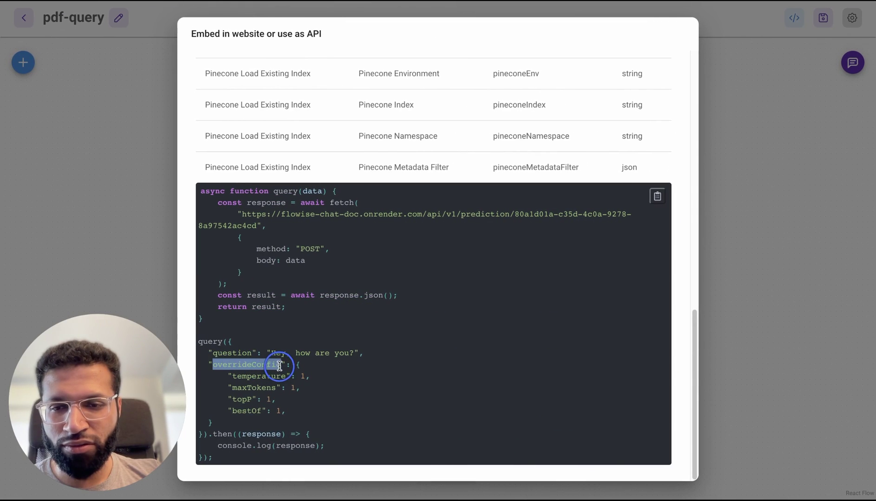
{"action": "left_click", "coordinate": [276, 423]}
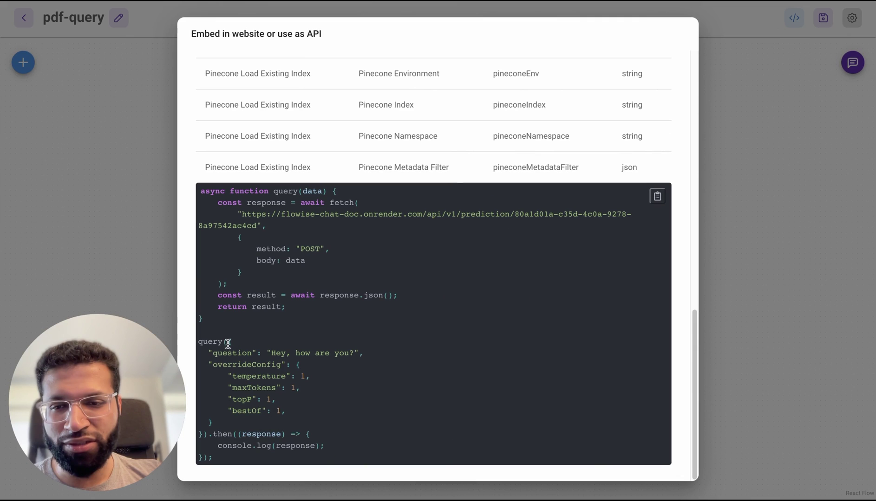
{"action": "left_click_drag", "start_coordinate": [228, 343], "coordinate": [213, 423]}
{"action": "left_click", "coordinate": [297, 366]}
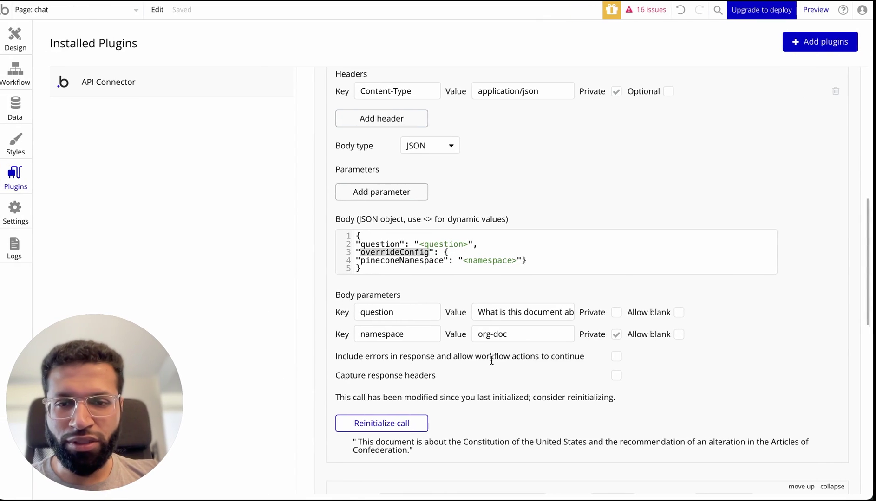
Back in Bubble, review the overrideConfig and pineconeNamespace entries, the namespace parameter's value, and the initialized response of the Query API Call.
{"action": "left_click", "coordinate": [205, 261]}
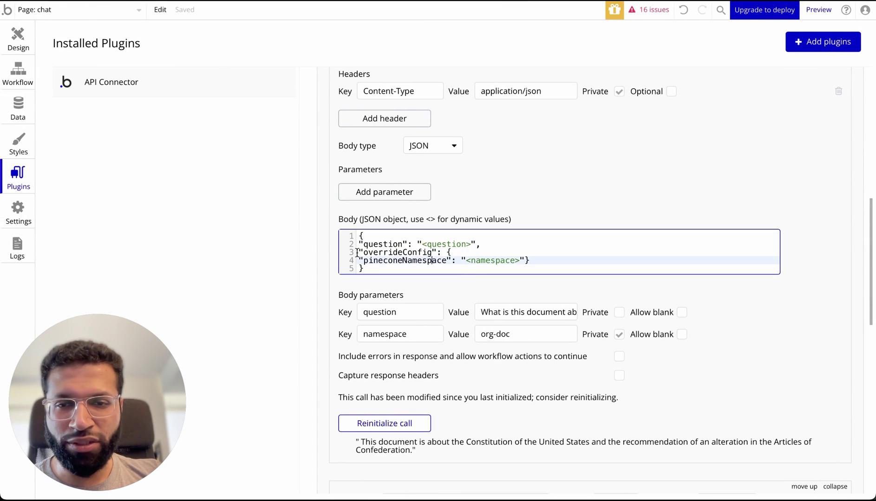
{"action": "left_click_drag", "start_coordinate": [356, 252], "coordinate": [433, 254]}
{"action": "left_click_drag", "start_coordinate": [365, 260], "coordinate": [446, 258]}
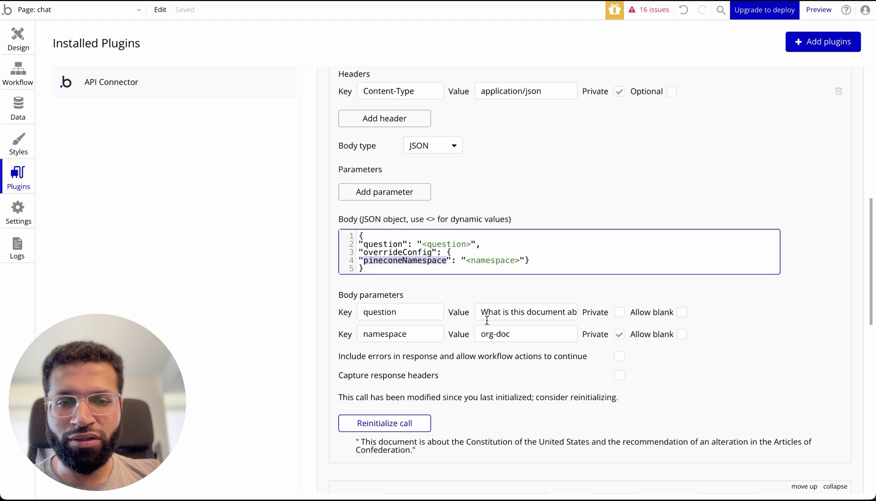
{"action": "left_click_drag", "start_coordinate": [517, 334], "coordinate": [481, 334]}
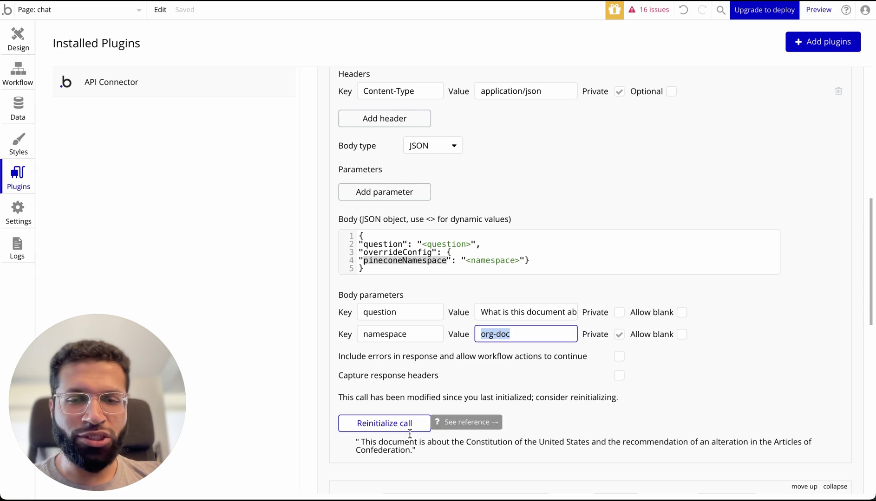
{"action": "left_click_drag", "start_coordinate": [363, 442], "coordinate": [410, 453]}
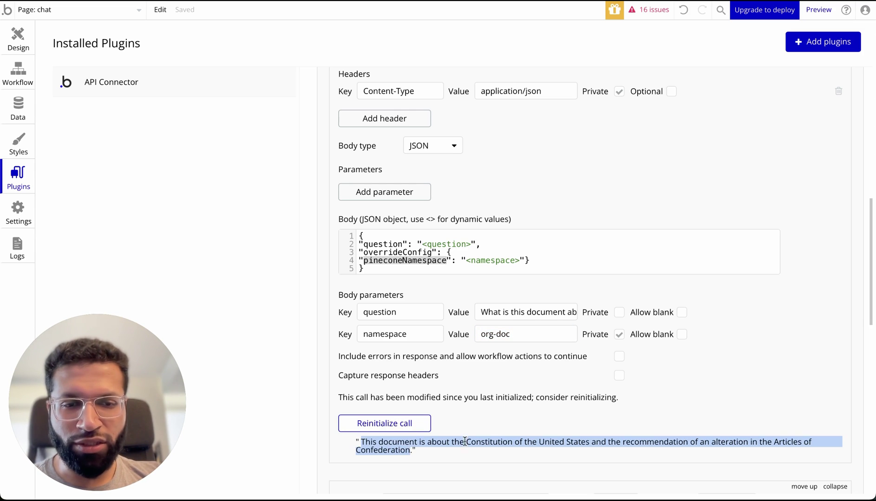
{"action": "scroll", "coordinate": [528, 450], "scroll_direction": "up", "scroll_amount": 3}
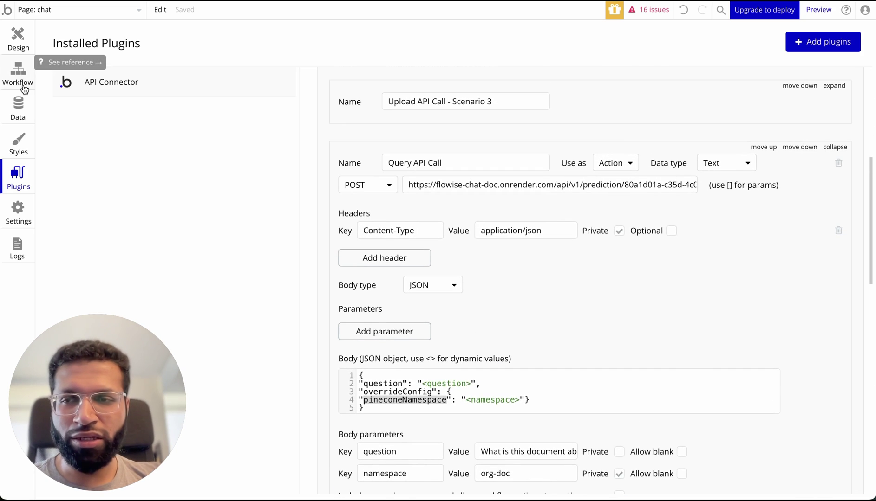
Review the chat page's message input and Send button in the design view, and open the Send button's workflow.
{"action": "left_click", "coordinate": [23, 44]}
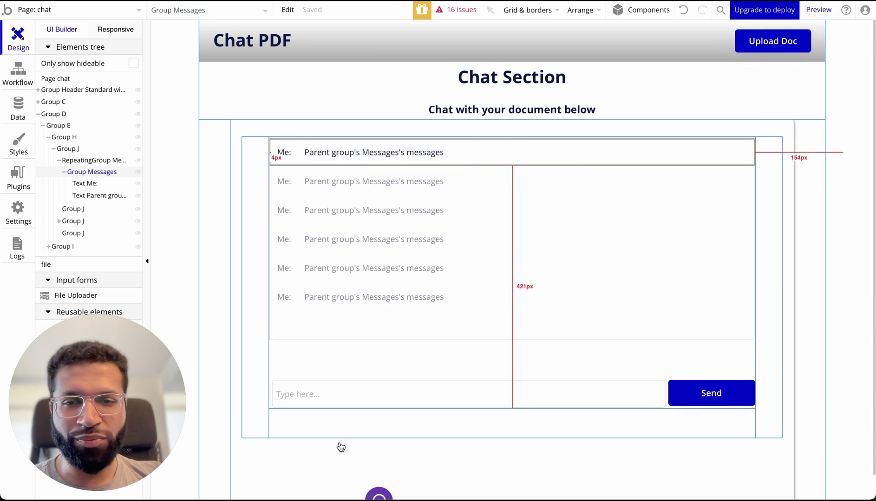
{"action": "left_click", "coordinate": [360, 396]}
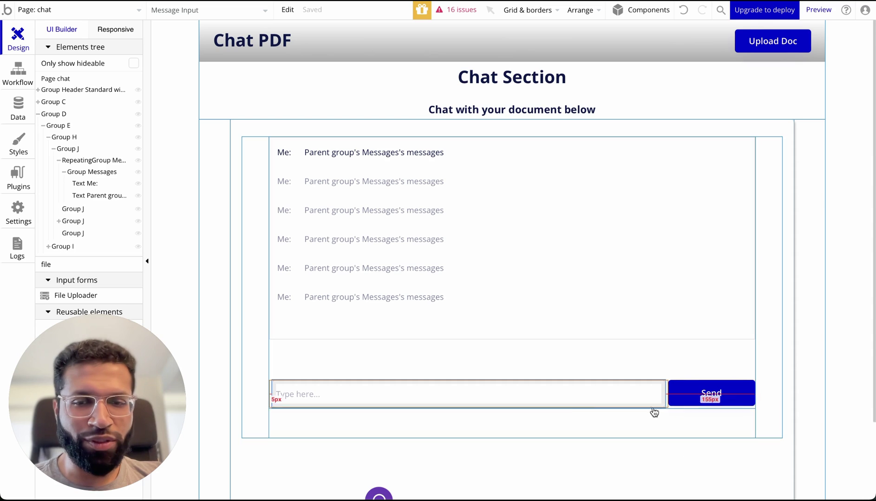
{"action": "left_click", "coordinate": [716, 396]}
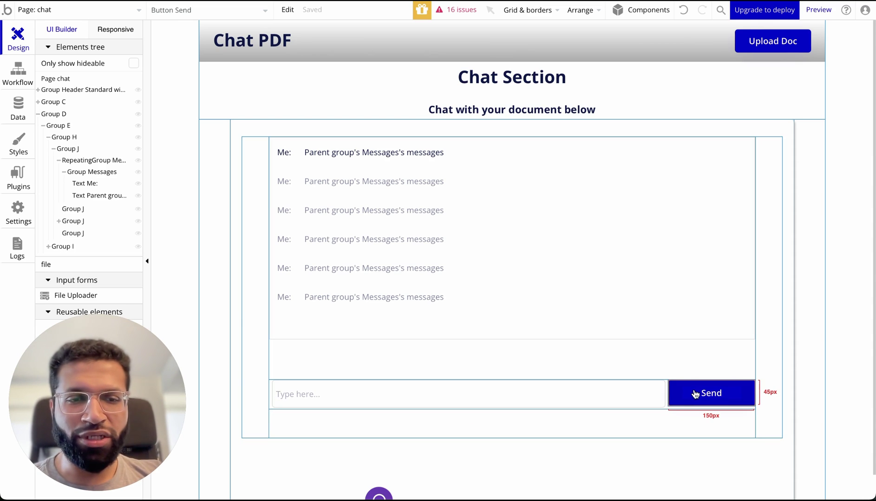
{"action": "double_click", "coordinate": [718, 398]}
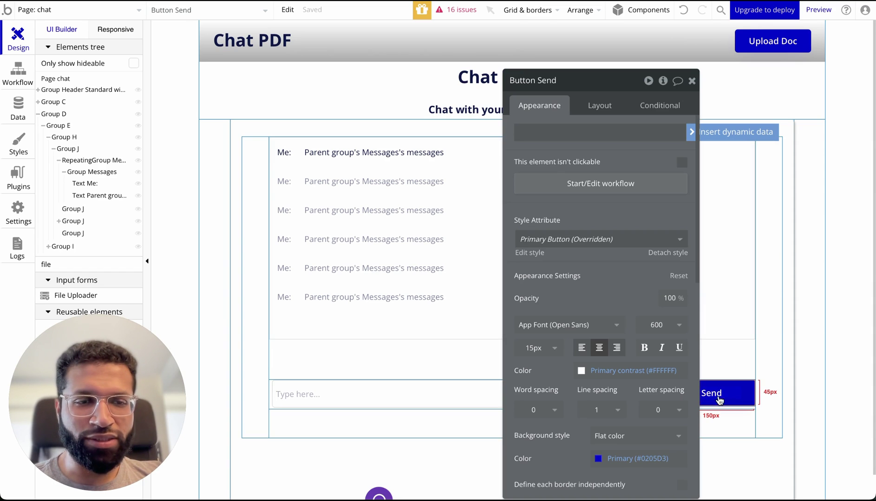
{"action": "left_click", "coordinate": [603, 188]}
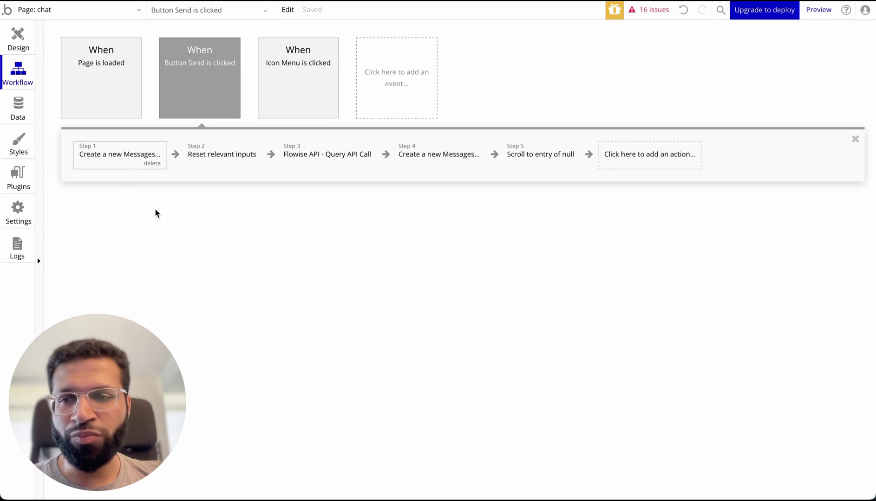
{"action": "mouse_move", "coordinate": [196, 87]}
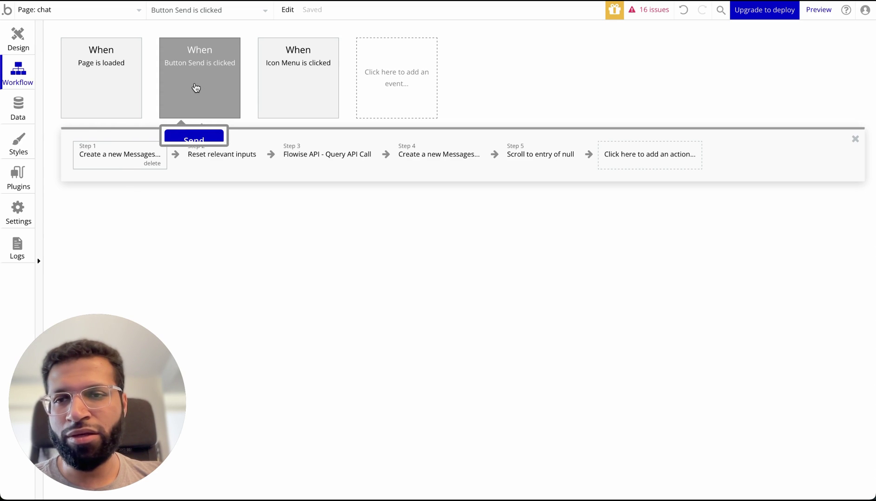
Inspect the workflow's first Create a new Messages action and the isUser, messages and type fields of the Messages data type.
{"action": "left_click", "coordinate": [104, 154]}
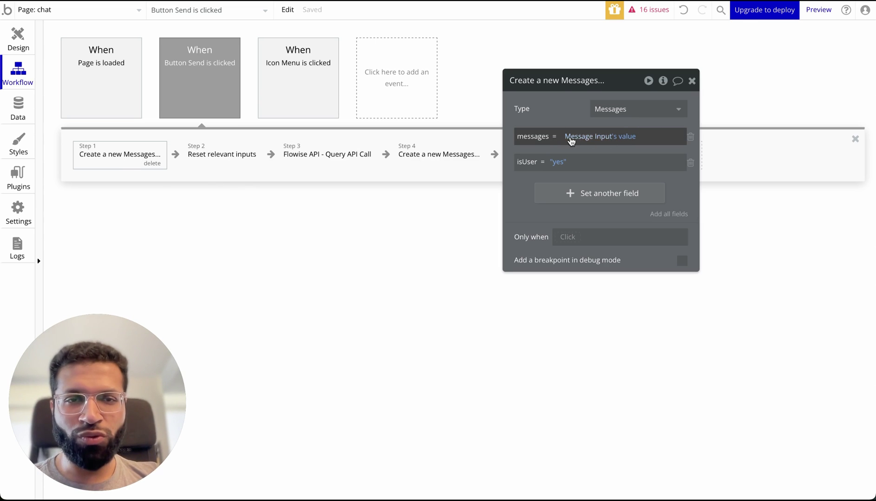
{"action": "left_click", "coordinate": [19, 109]}
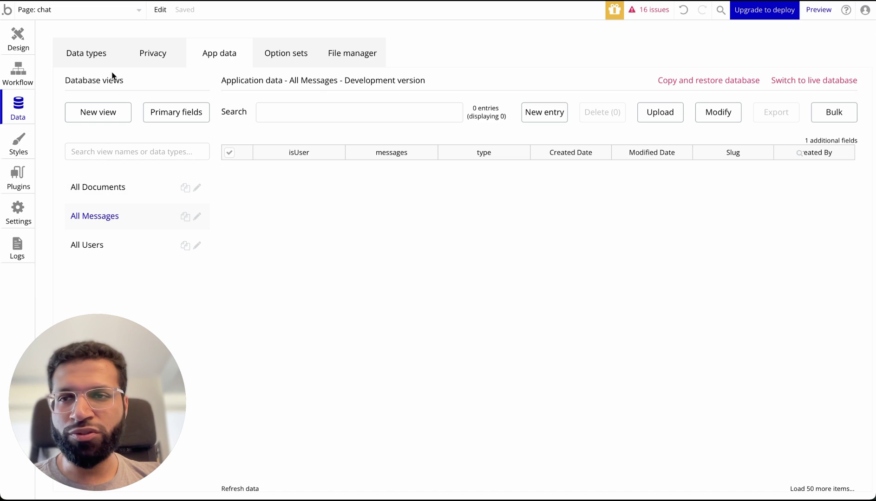
{"action": "left_click", "coordinate": [89, 55]}
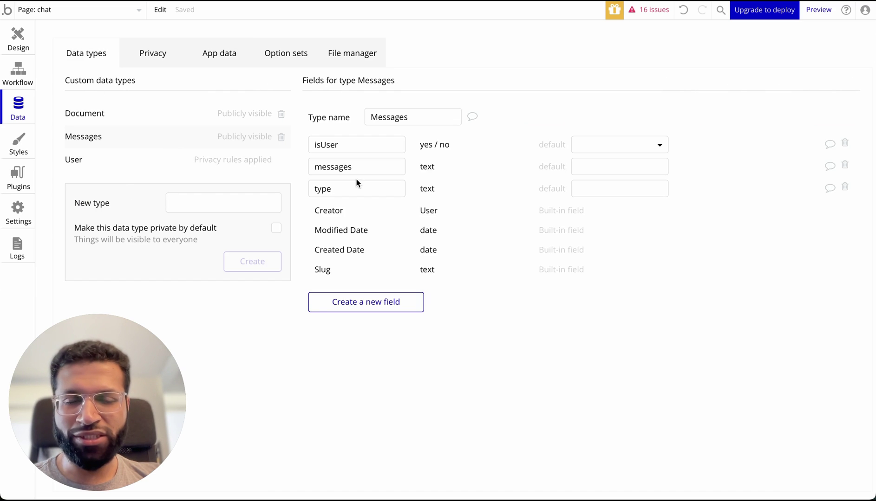
{"action": "left_click_drag", "start_coordinate": [350, 166], "coordinate": [305, 166]}
{"action": "left_click_drag", "start_coordinate": [350, 144], "coordinate": [311, 143]}
{"action": "left_click_drag", "start_coordinate": [358, 161], "coordinate": [321, 145]}
{"action": "left_click_drag", "start_coordinate": [334, 191], "coordinate": [313, 189]}
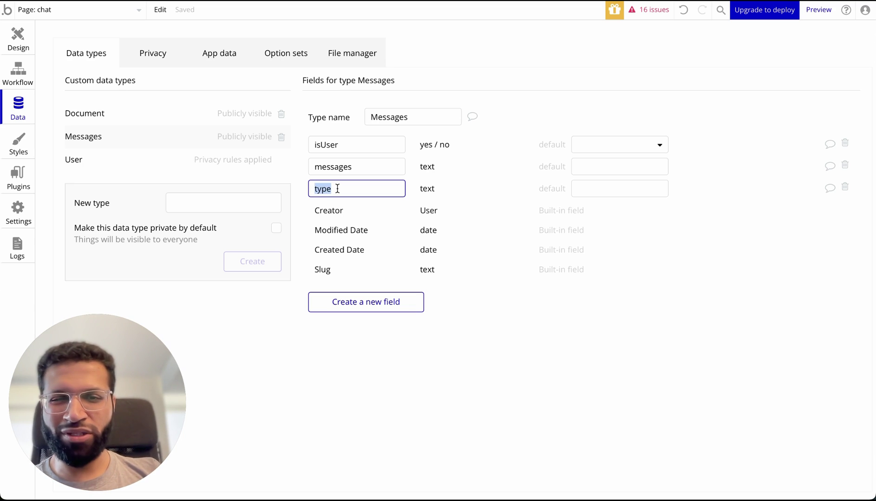
{"action": "left_click_drag", "start_coordinate": [346, 167], "coordinate": [310, 145]}
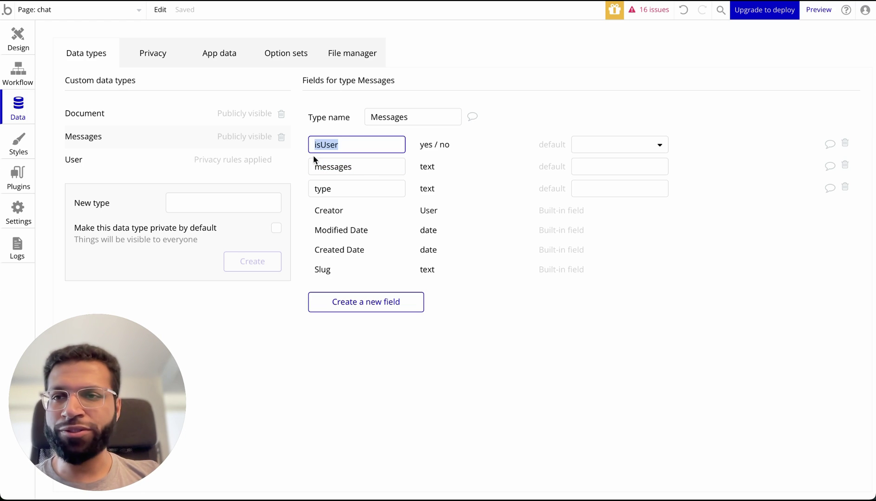
Return to the Send button's workflow and review its reset, Flowise query, second message creation and scroll actions in order.
{"action": "left_click", "coordinate": [13, 80]}
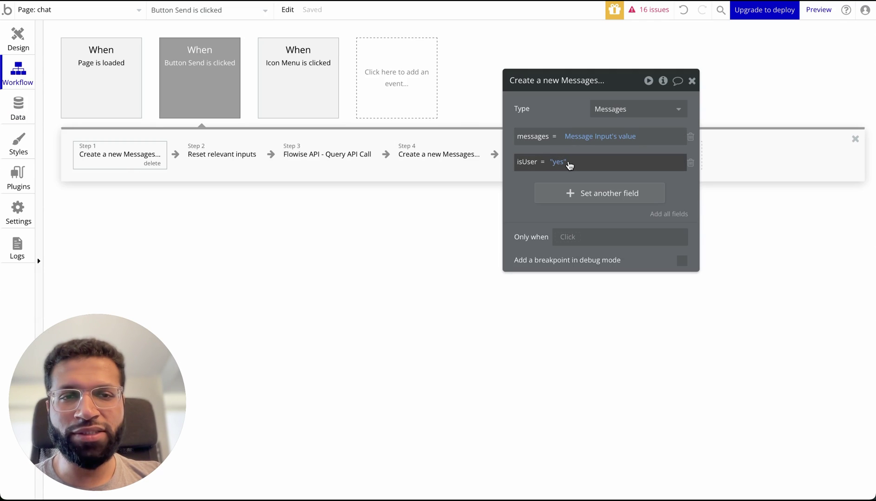
{"action": "left_click", "coordinate": [214, 154]}
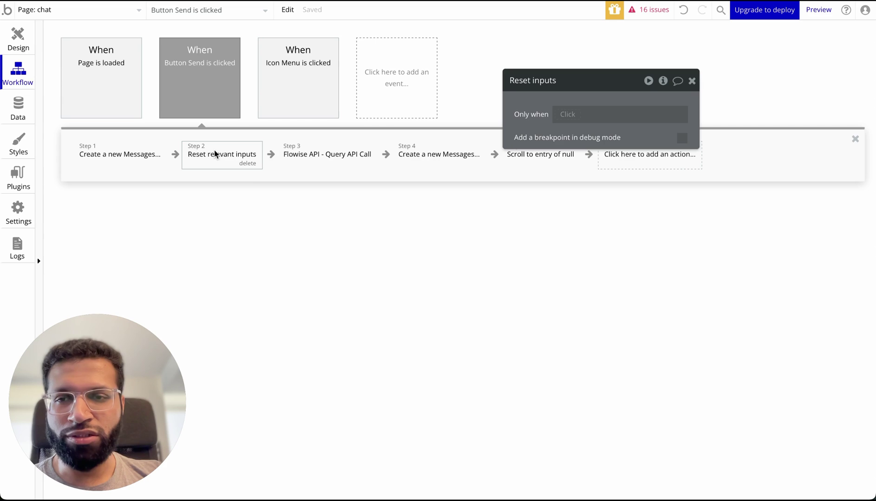
{"action": "left_click", "coordinate": [306, 161]}
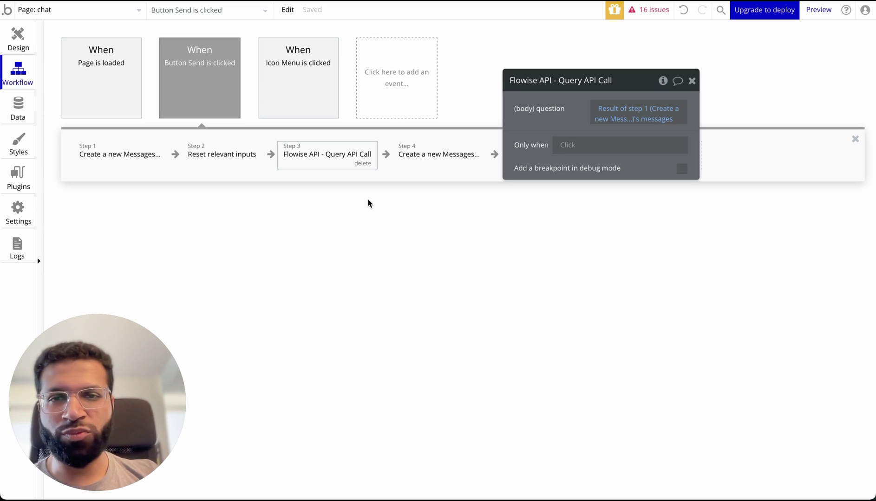
{"action": "left_click", "coordinate": [420, 164]}
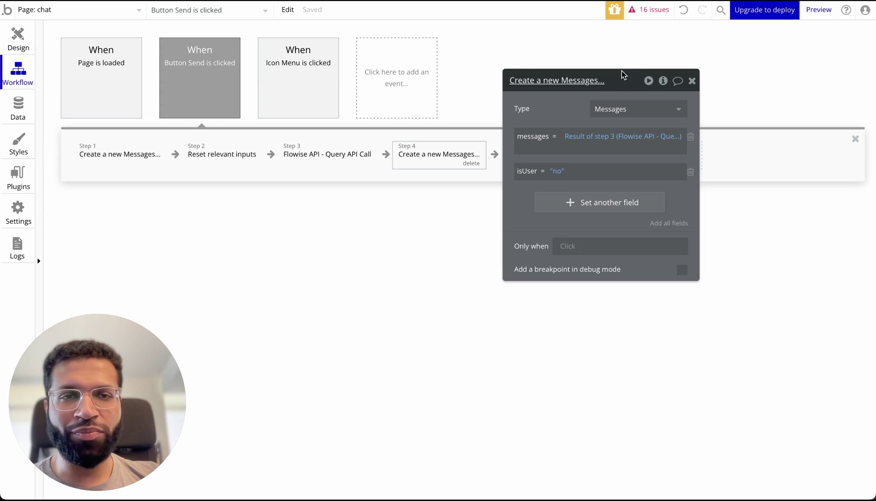
{"action": "left_click_drag", "start_coordinate": [622, 75], "coordinate": [746, 99]}
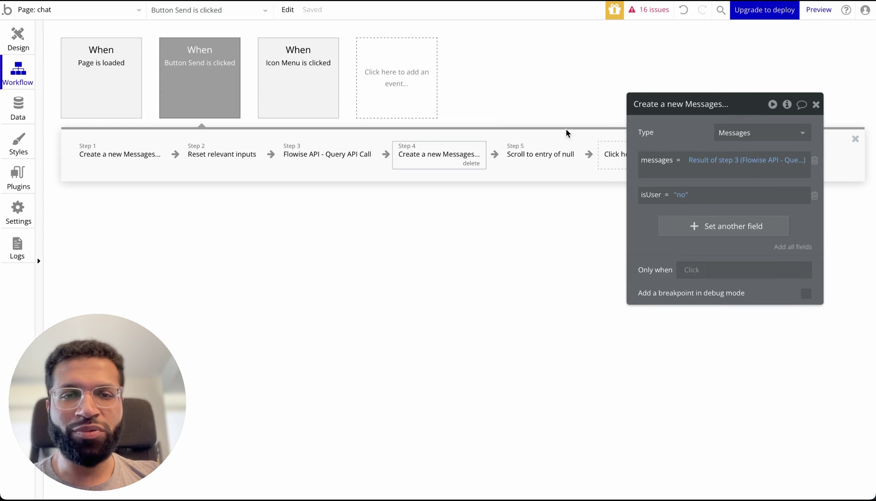
{"action": "left_click", "coordinate": [531, 153]}
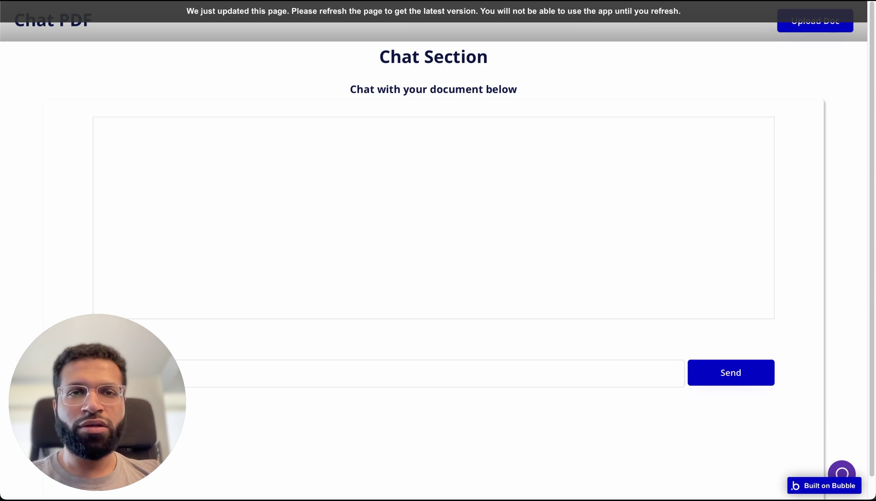
Reload the Chat PDF preview page and send the chat message "What is this document about?".
{"action": "key", "text": "super+r"}
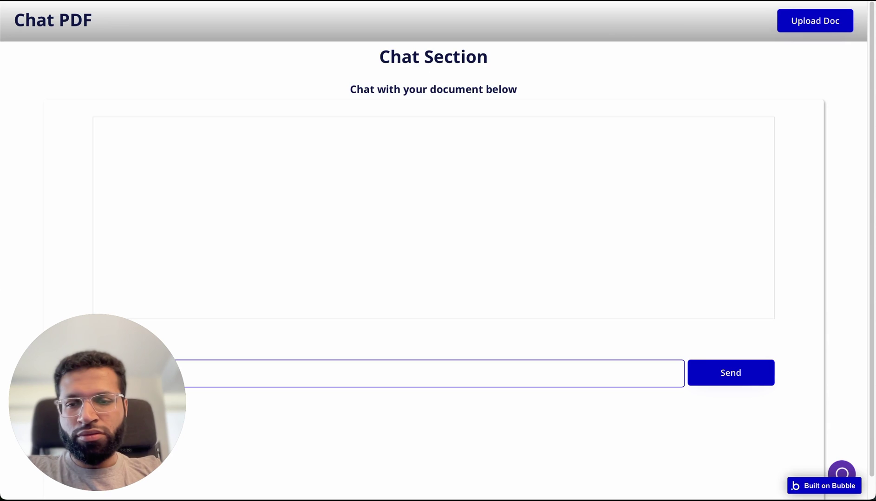
{"action": "type", "text": "what is this document a"}
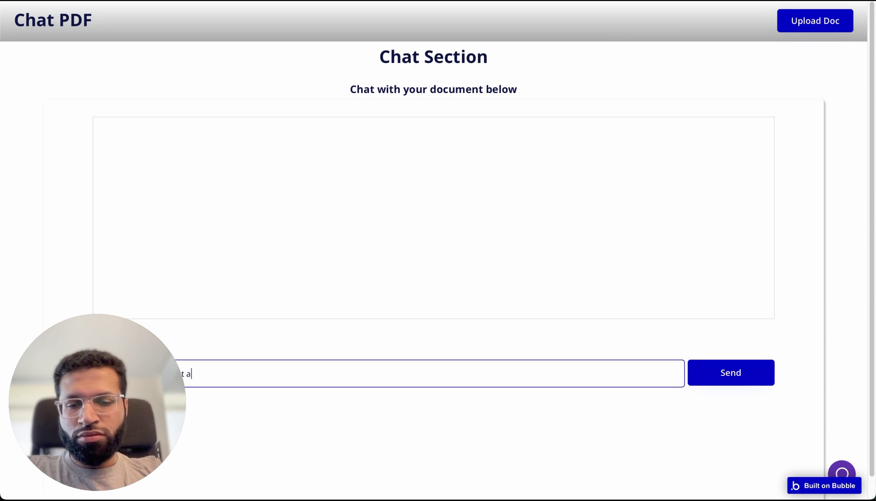
{"action": "type", "text": "bout?"}
{"action": "left_click_drag", "start_coordinate": [78, 391], "coordinate": [78, 229]}
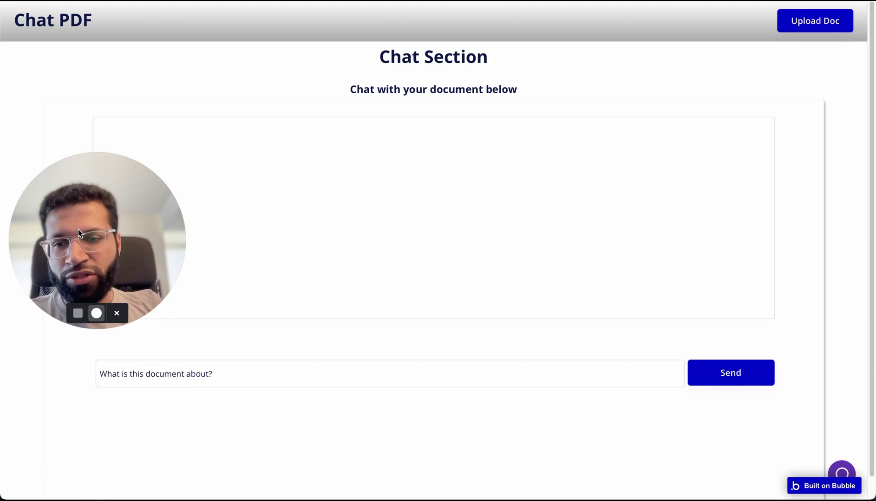
{"action": "key", "text": "Return"}
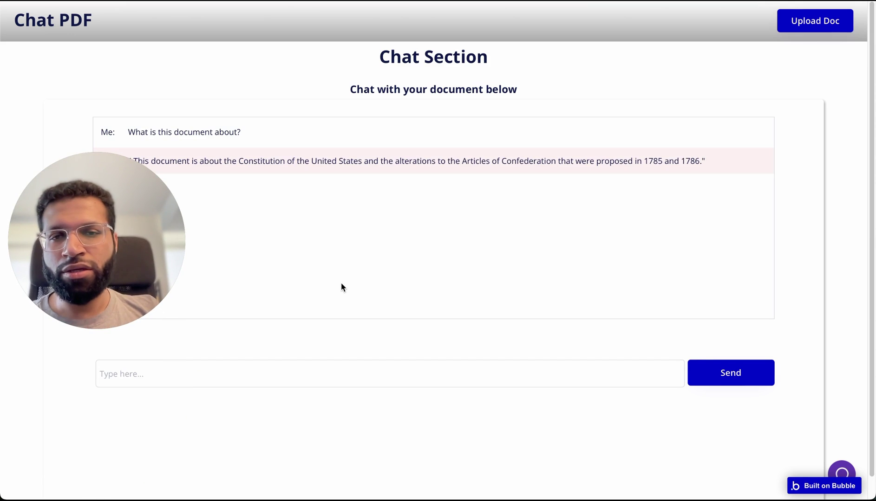
{"action": "left_click_drag", "start_coordinate": [155, 230], "coordinate": [137, 343]}
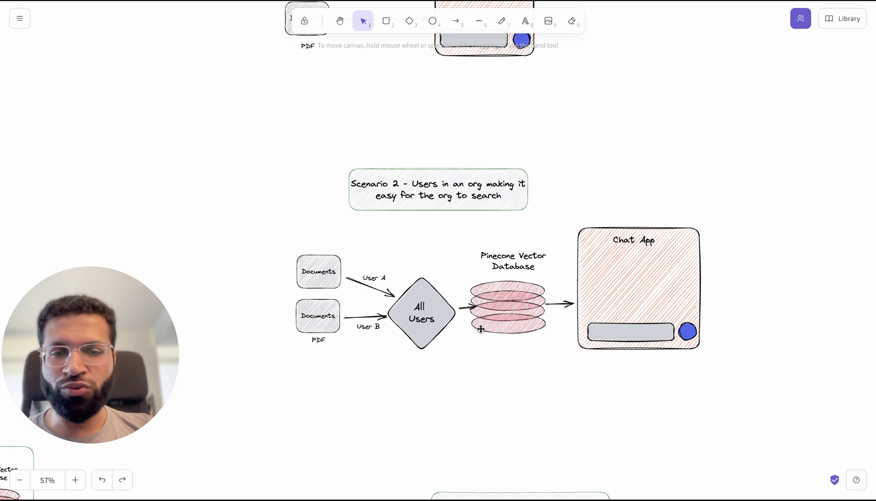
Move through the scenario diagrams to the Scenario 3 flow for a multiuser website with partitions.
{"action": "scroll", "coordinate": [480, 329], "scroll_direction": "down", "scroll_amount": 4}
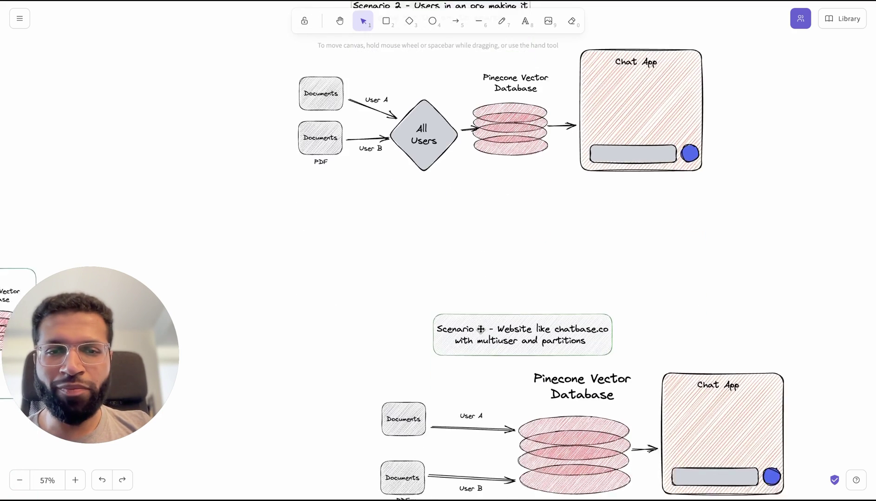
{"action": "scroll", "coordinate": [480, 329], "scroll_direction": "down", "scroll_amount": 4}
{"action": "scroll", "coordinate": [481, 329], "scroll_direction": "right", "scroll_amount": 2}
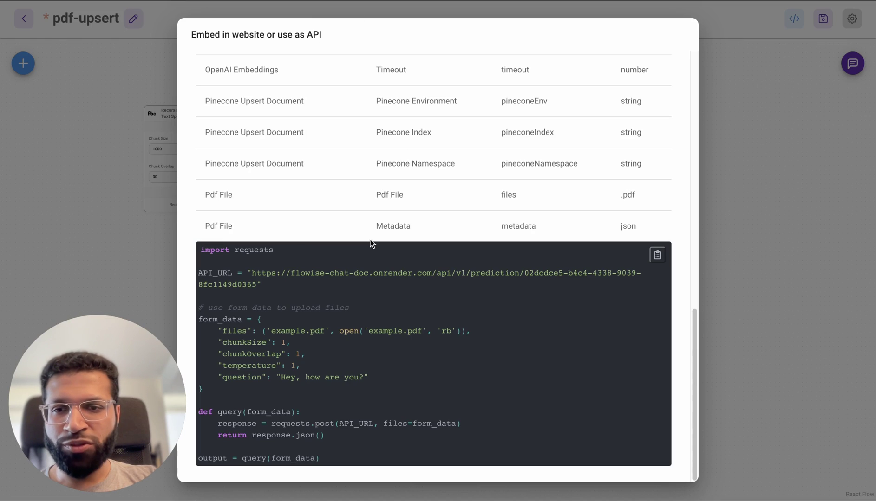
Examine the pdf-upsert flow's API reference, focusing on the Pdf File metadata parameter, its type and the form_data example.
{"action": "scroll", "coordinate": [457, 199], "scroll_direction": "up", "scroll_amount": 1}
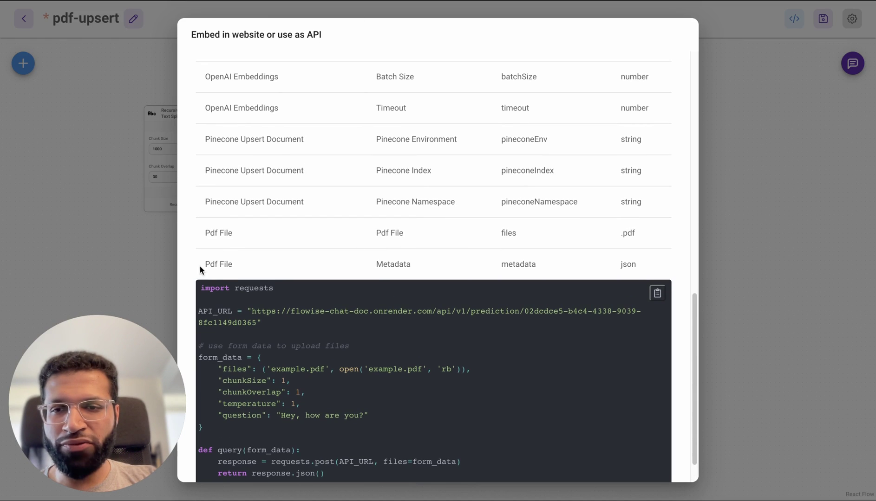
{"action": "left_click_drag", "start_coordinate": [538, 269], "coordinate": [499, 263]}
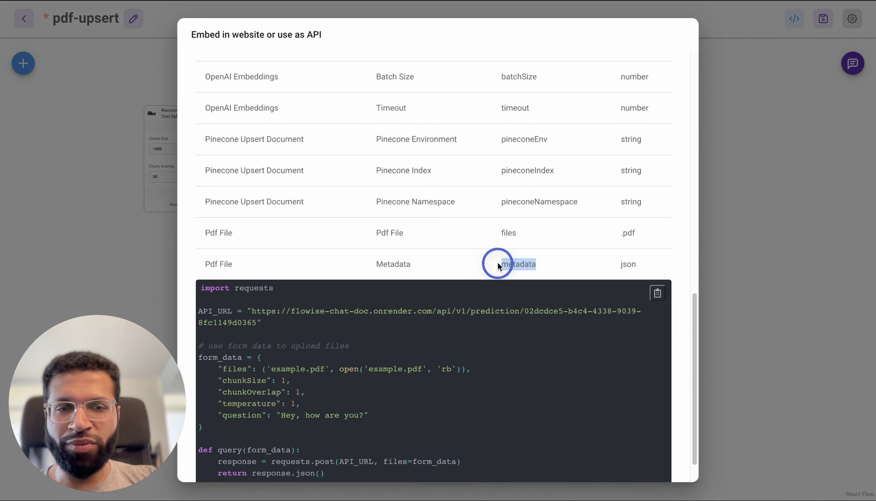
{"action": "double_click", "coordinate": [628, 264]}
{"action": "scroll", "coordinate": [377, 389], "scroll_direction": "down", "scroll_amount": 1}
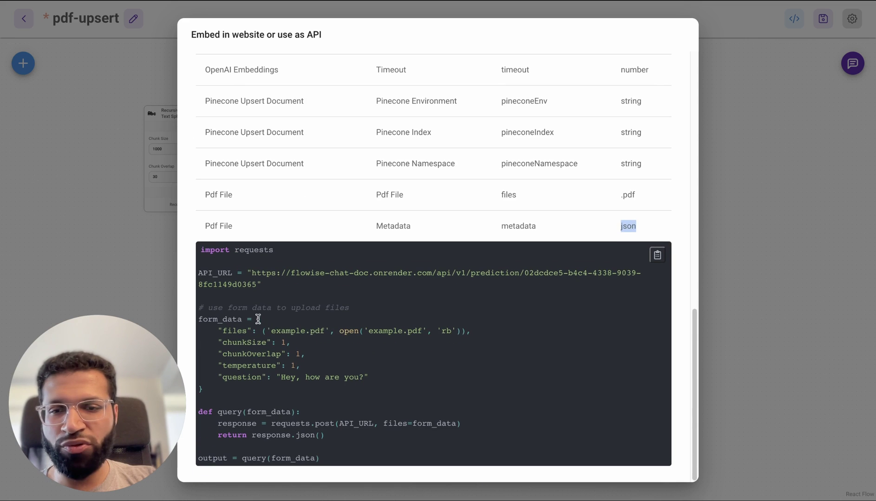
{"action": "left_click_drag", "start_coordinate": [258, 319], "coordinate": [207, 399]}
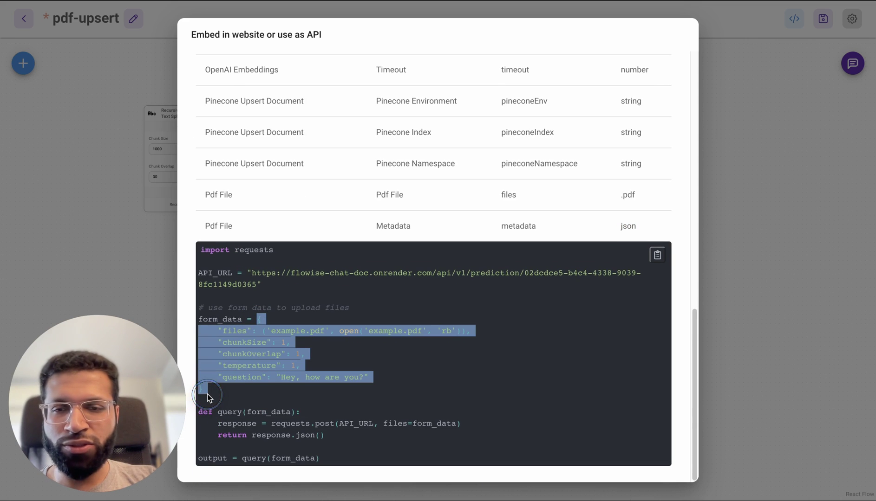
{"action": "left_click", "coordinate": [210, 392]}
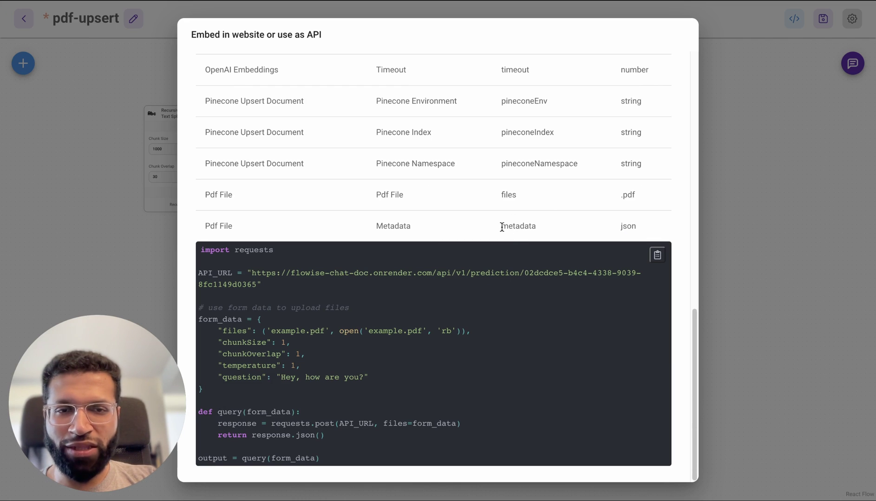
{"action": "left_click_drag", "start_coordinate": [501, 227], "coordinate": [538, 227]}
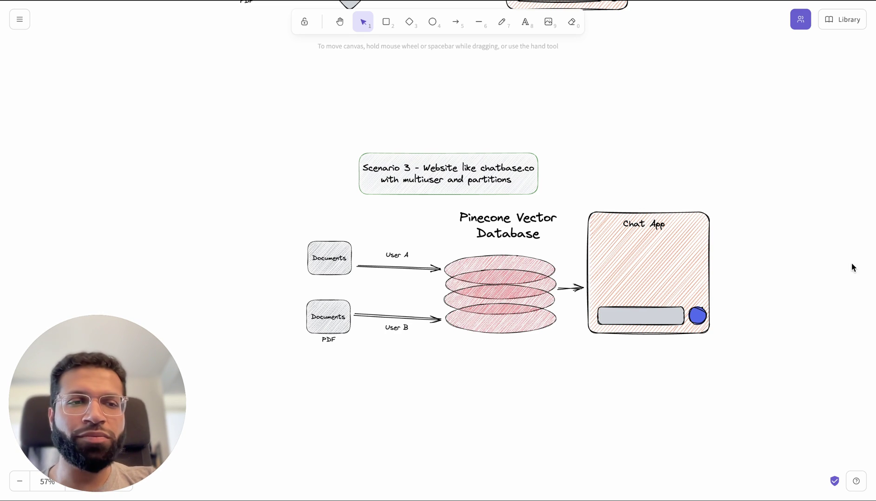
Switch to the Bubble editor and review the Scen 3 - Process File workflow's document creation and Flowise upload actions.
{"action": "key", "text": "super+Tab"}
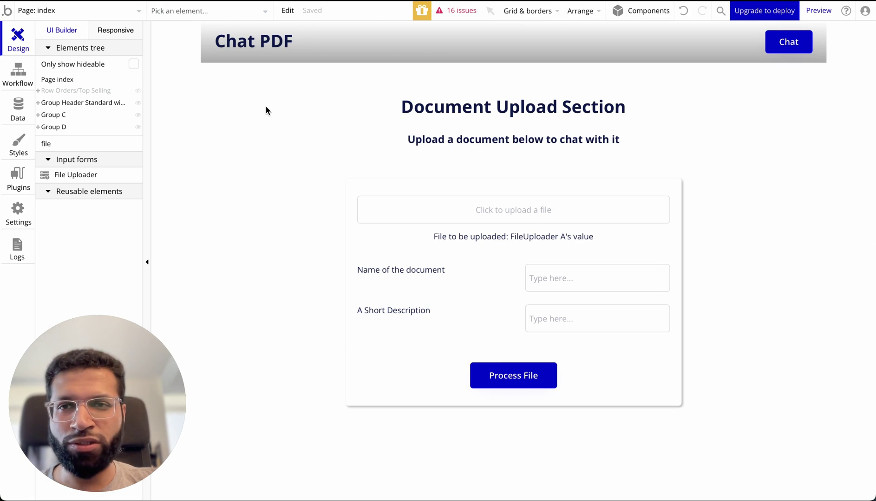
{"action": "left_click", "coordinate": [18, 74]}
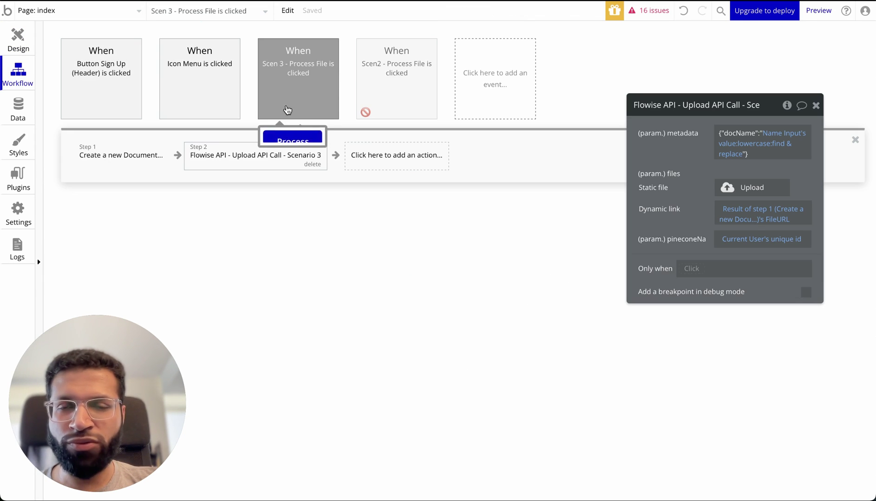
{"action": "left_click", "coordinate": [122, 157]}
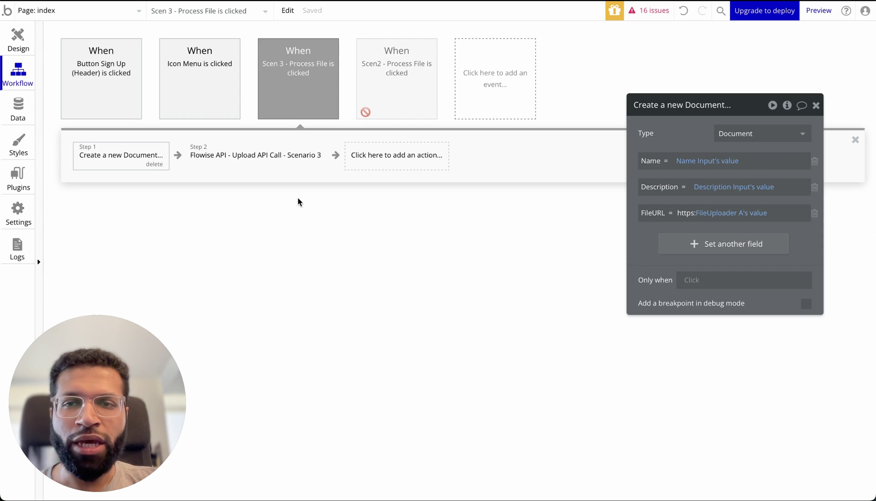
{"action": "left_click", "coordinate": [262, 168]}
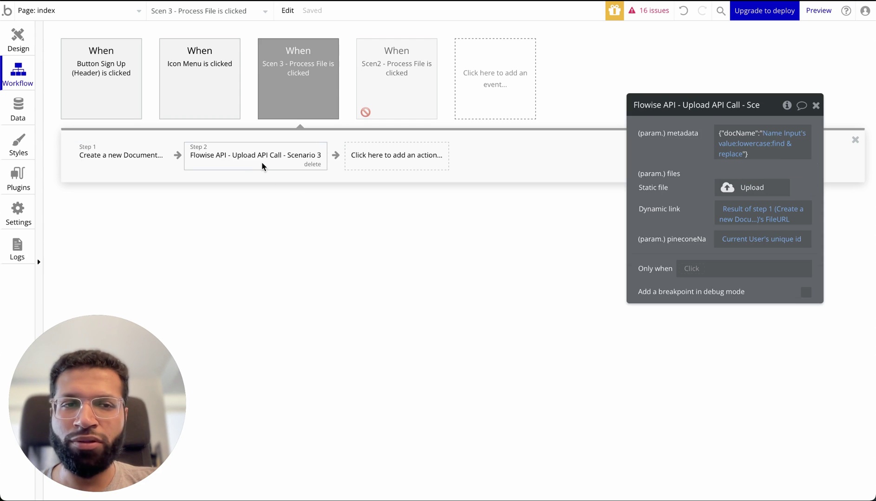
In the API Connector, collapse the Query API Call and expand Upload API Call - Scenario 3.
{"action": "left_click", "coordinate": [19, 180]}
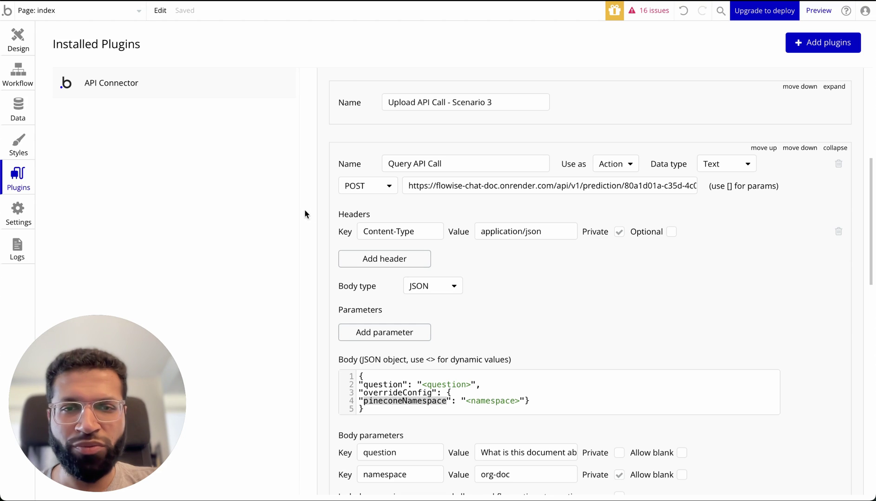
{"action": "scroll", "coordinate": [468, 227], "scroll_direction": "up", "scroll_amount": 1}
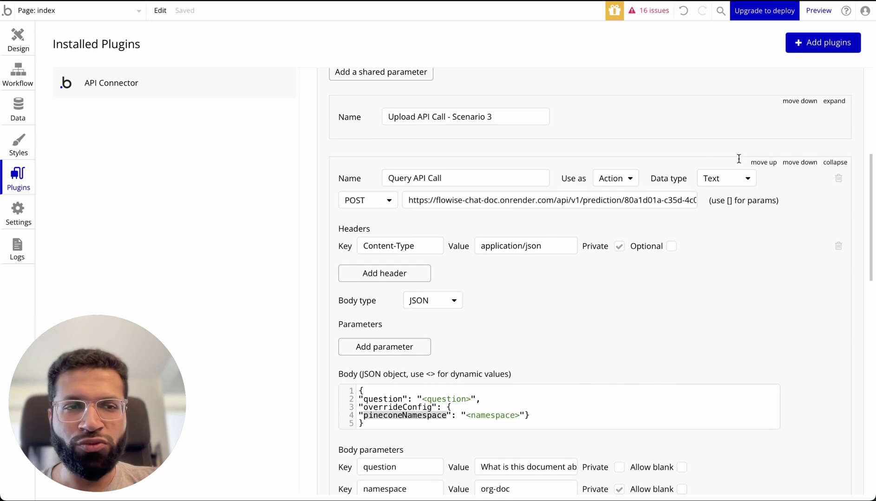
{"action": "left_click", "coordinate": [834, 162]}
{"action": "left_click", "coordinate": [833, 101]}
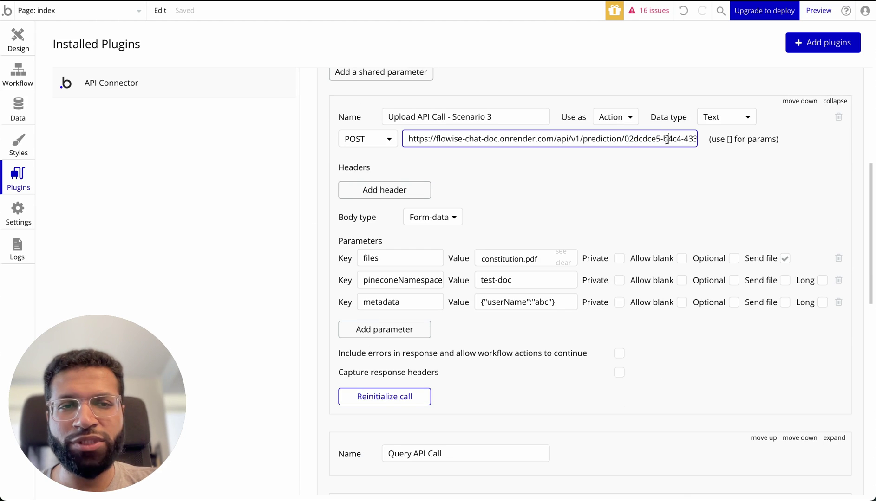
{"action": "key", "text": "ctrl+Right"}
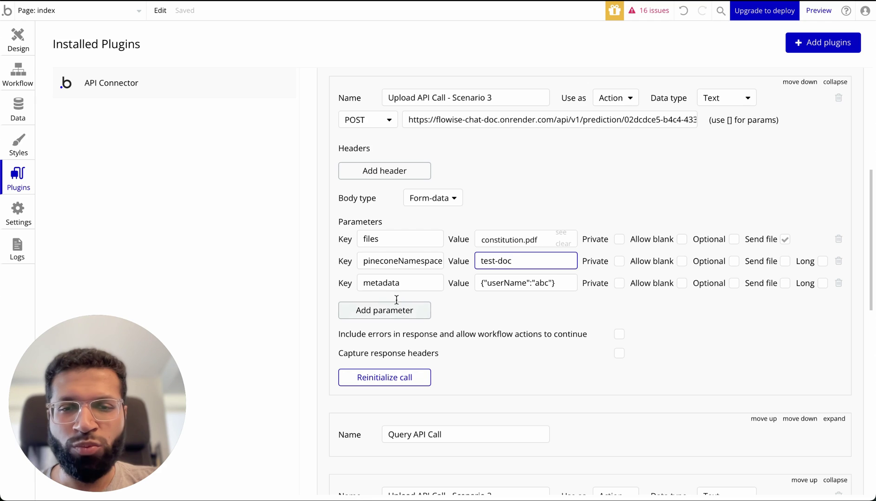
Review the keys and values of the Scenario 3 upload call's files, pineconeNamespace and metadata parameters.
{"action": "left_click_drag", "start_coordinate": [364, 283], "coordinate": [406, 283]}
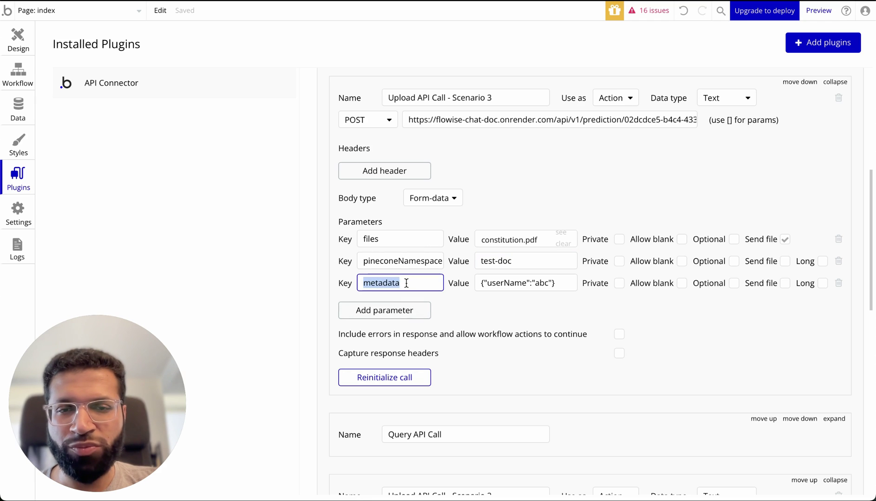
{"action": "double_click", "coordinate": [405, 263]}
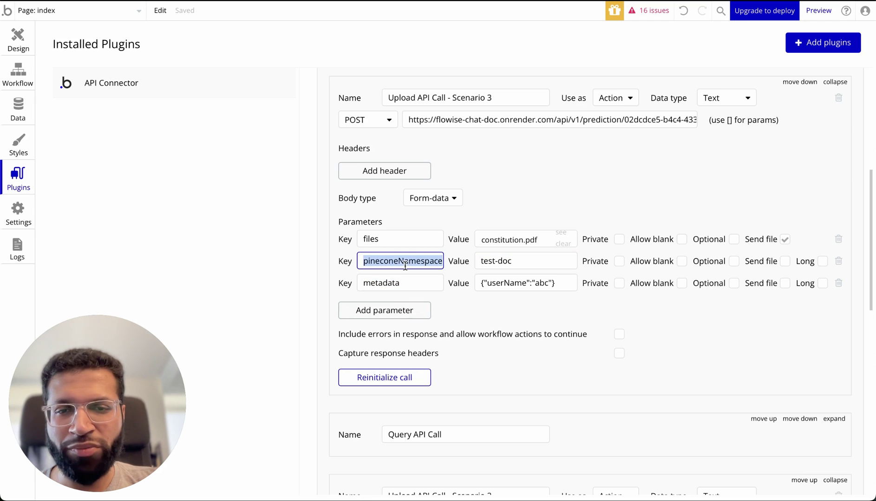
{"action": "left_click", "coordinate": [532, 261]}
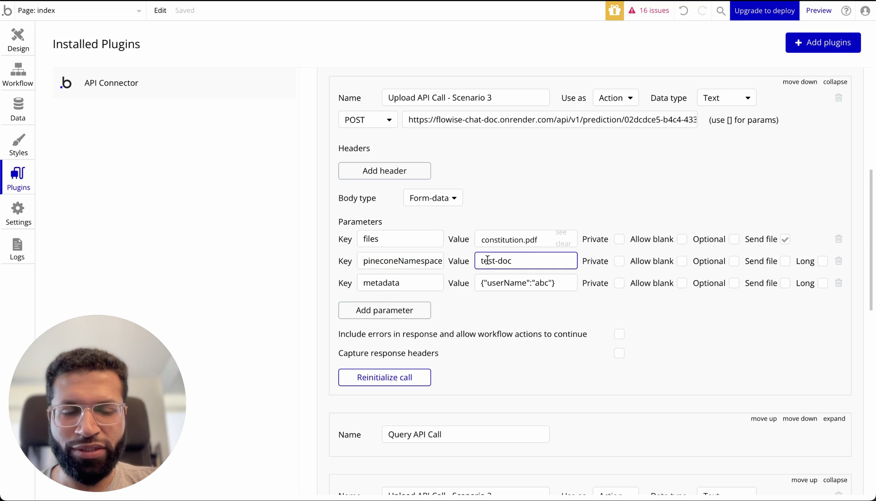
{"action": "left_click_drag", "start_coordinate": [514, 261], "coordinate": [479, 263]}
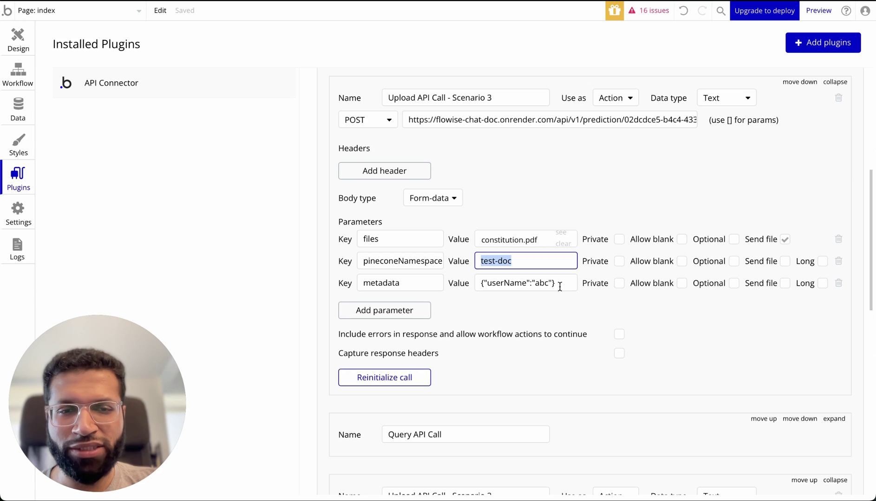
{"action": "left_click_drag", "start_coordinate": [560, 286], "coordinate": [455, 285]}
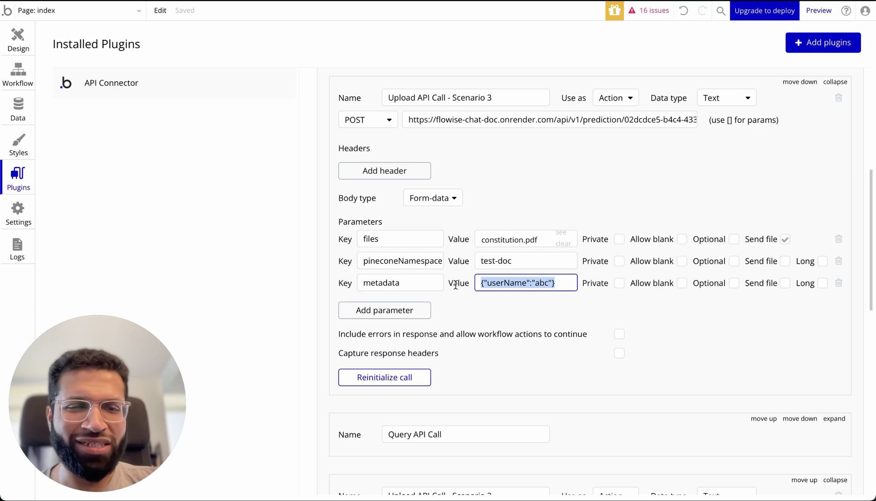
{"action": "scroll", "coordinate": [509, 204], "scroll_direction": "up", "scroll_amount": 1}
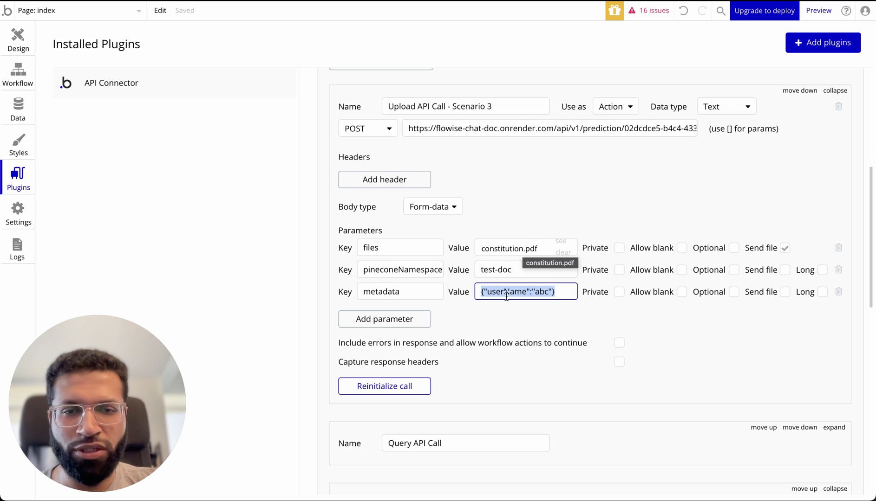
{"action": "scroll", "coordinate": [506, 294], "scroll_direction": "down", "scroll_amount": 1}
Set the Scenario 3 upload call's pineconeNamespace to user-a-doc and its metadata to a docName of constitution, and reinitialize the call.
{"action": "left_click", "coordinate": [502, 250]}
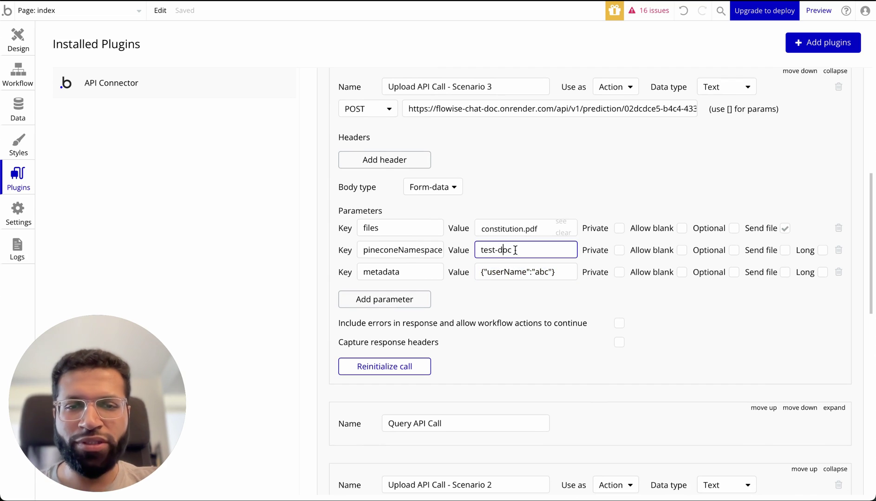
{"action": "left_click_drag", "start_coordinate": [495, 250], "coordinate": [450, 250]}
{"action": "type", "text": "user-a"}
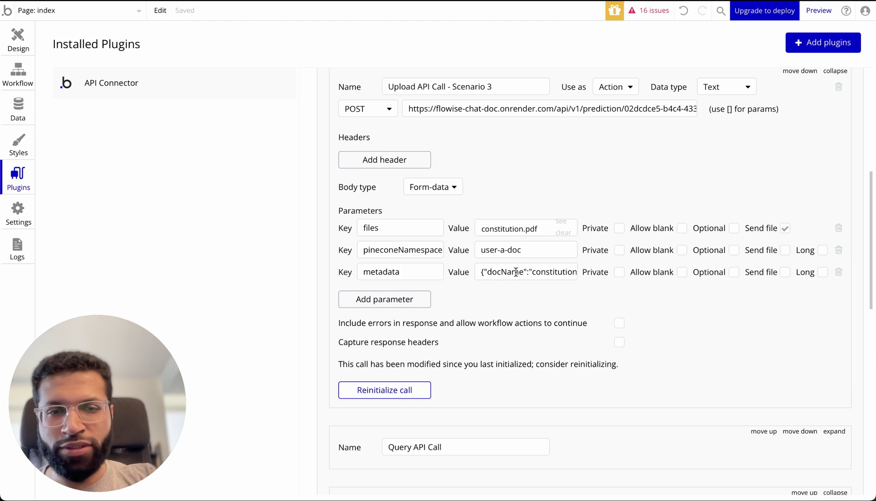
{"action": "left_click", "coordinate": [505, 272]}
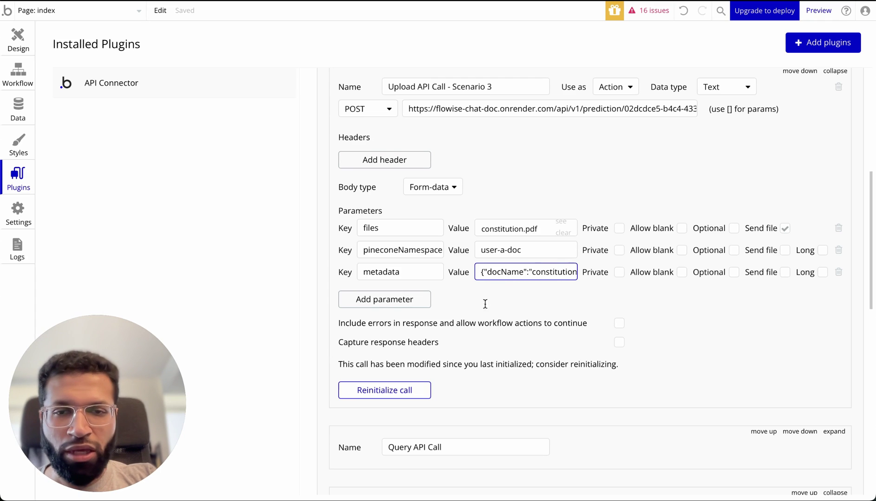
{"action": "scroll", "coordinate": [459, 323], "scroll_direction": "up", "scroll_amount": 1}
{"action": "scroll", "coordinate": [498, 180], "scroll_direction": "down", "scroll_amount": 1}
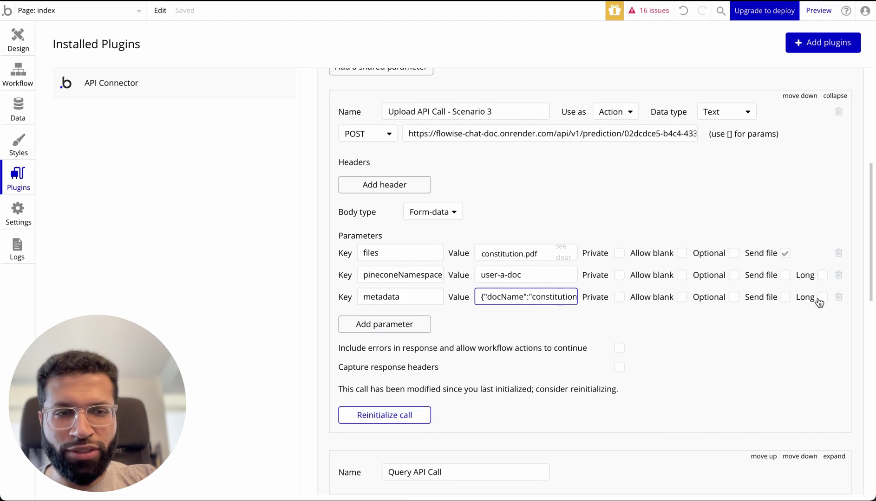
{"action": "left_click", "coordinate": [862, 241]}
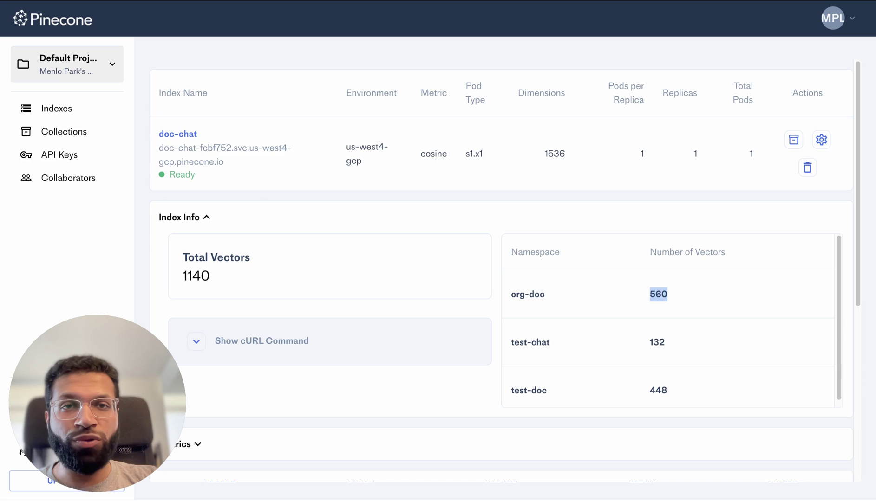
In Pinecone, check the doc-chat index's namespace list for user-a-doc and its number of vectors.
{"action": "scroll", "coordinate": [555, 305], "scroll_direction": "down", "scroll_amount": 2}
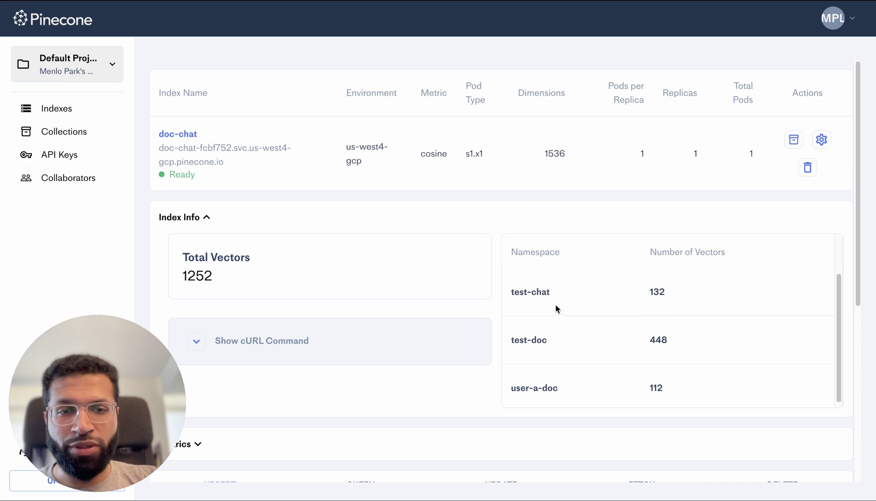
{"action": "left_click_drag", "start_coordinate": [510, 387], "coordinate": [664, 388]}
{"action": "left_click", "coordinate": [664, 389]}
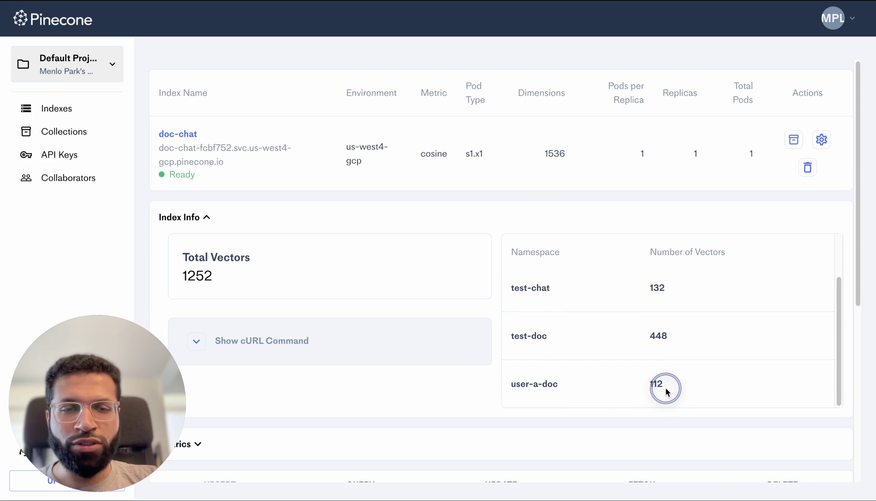
{"action": "left_click_drag", "start_coordinate": [512, 385], "coordinate": [557, 385]}
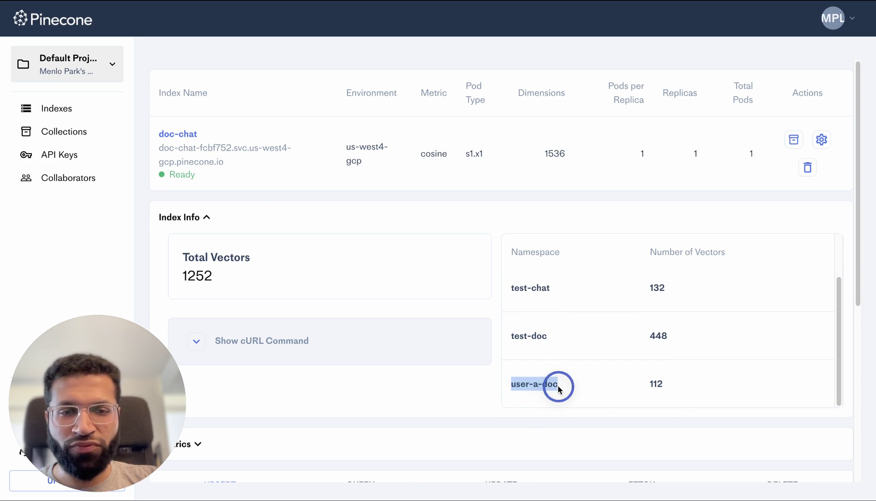
{"action": "left_click", "coordinate": [668, 384]}
{"action": "left_click_drag", "start_coordinate": [668, 386], "coordinate": [503, 384]}
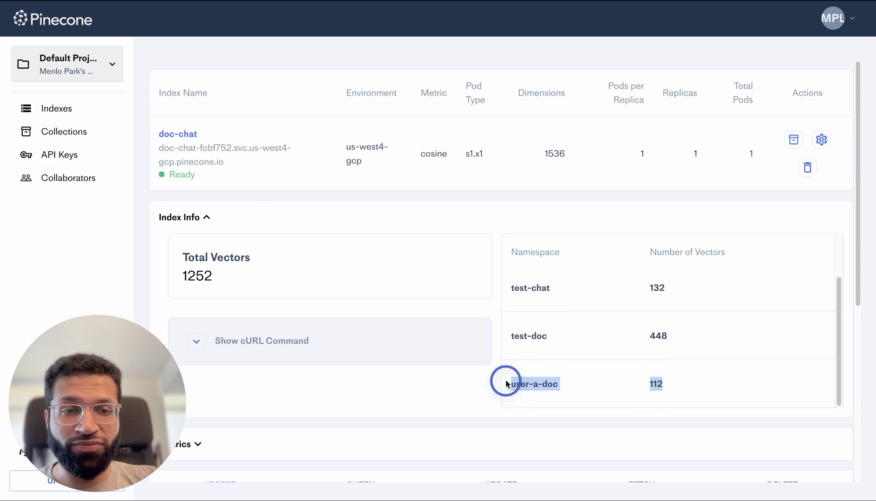
{"action": "left_click", "coordinate": [506, 383]}
Return to Bubble's Scen 3 - Process File workflow and inspect the docName metadata expression in the Flowise upload action.
{"action": "key", "text": "ctrl+Left"}
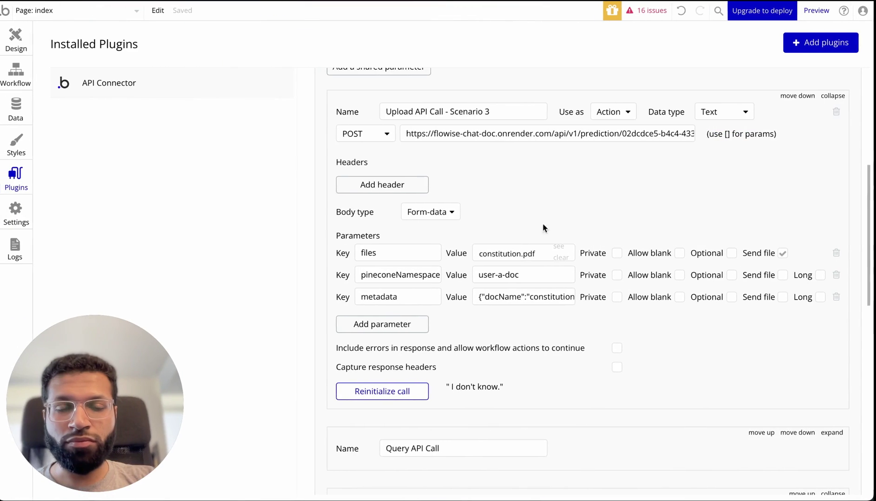
{"action": "left_click", "coordinate": [37, 77]}
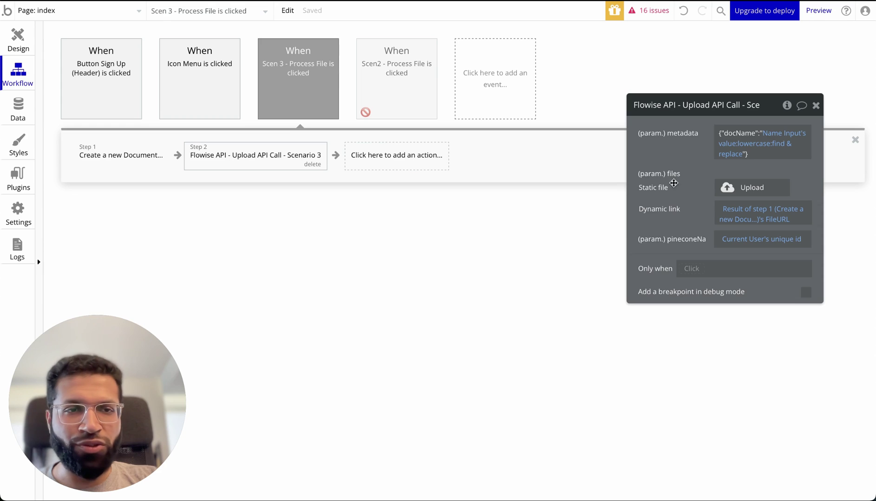
{"action": "left_click", "coordinate": [739, 133]}
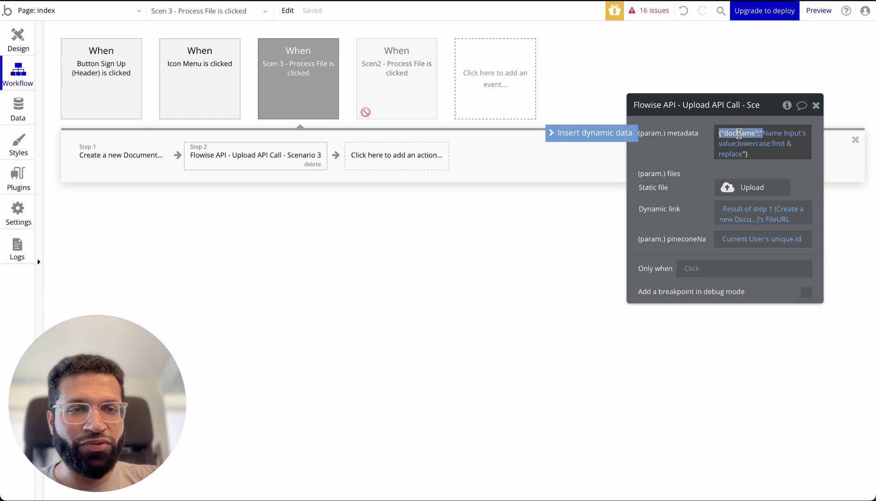
{"action": "left_click", "coordinate": [751, 155]}
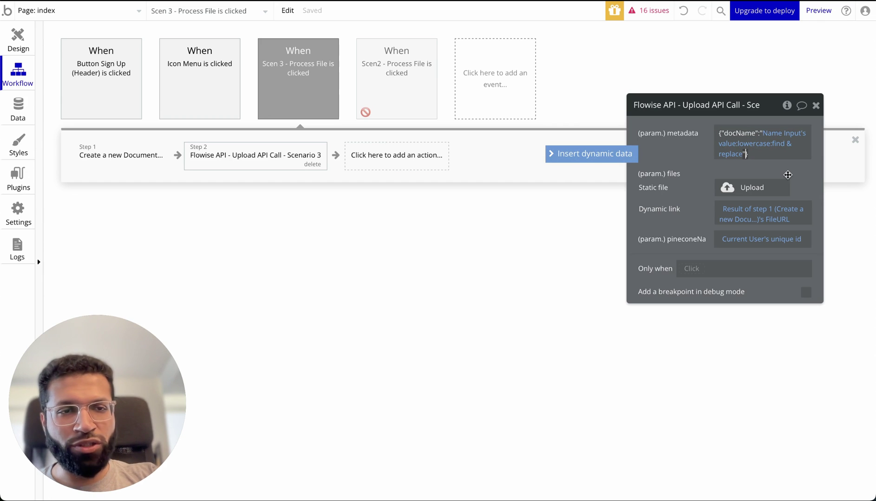
Set the Scenario 3 Flowise upload action's pineconeNamespace parameter to Current User's unique id.
{"action": "type", "text": ","}
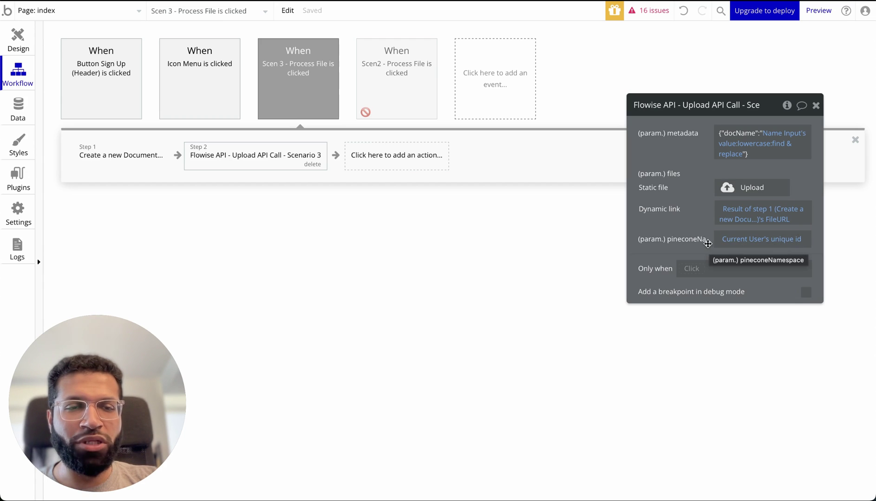
{"action": "left_click", "coordinate": [746, 241]}
{"action": "left_click", "coordinate": [750, 243]}
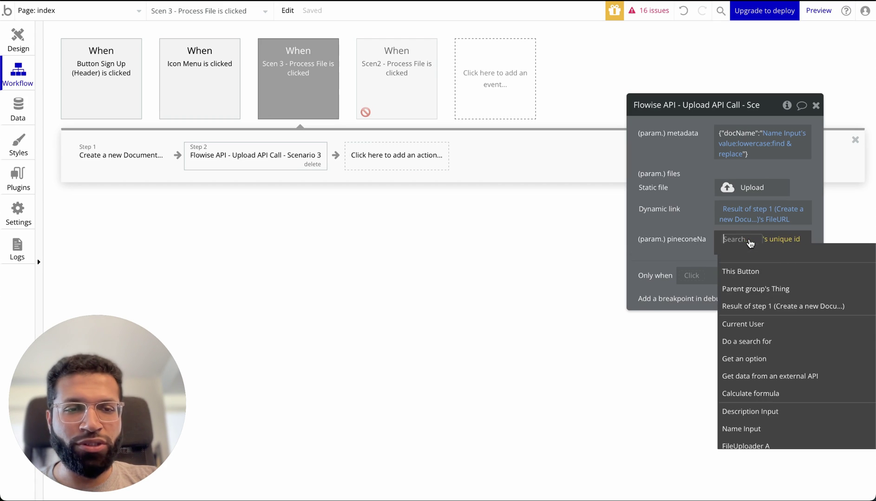
{"action": "left_click", "coordinate": [757, 325]}
{"action": "left_click", "coordinate": [782, 241]}
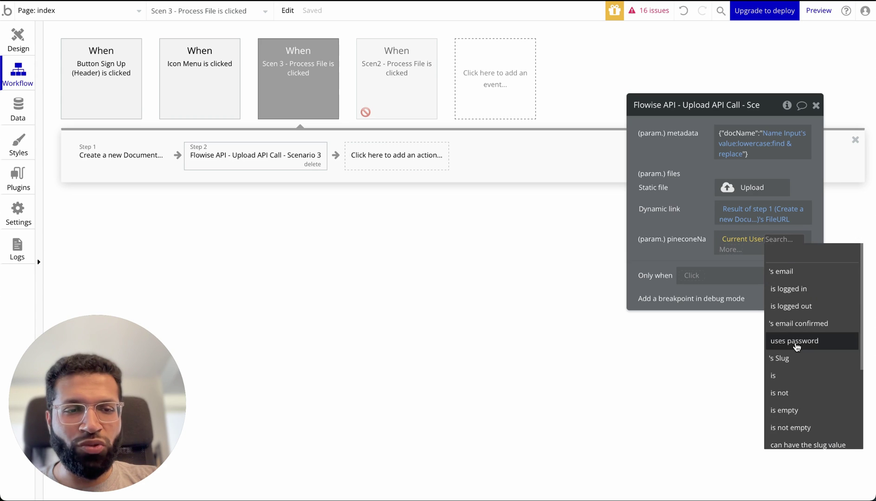
{"action": "scroll", "coordinate": [796, 343], "scroll_direction": "down", "scroll_amount": 3}
{"action": "scroll", "coordinate": [799, 353], "scroll_direction": "down", "scroll_amount": 2}
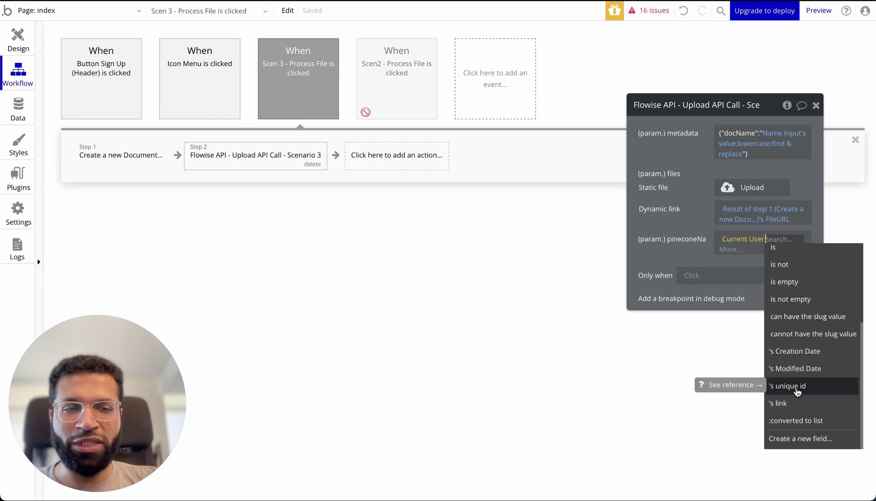
{"action": "left_click", "coordinate": [804, 392]}
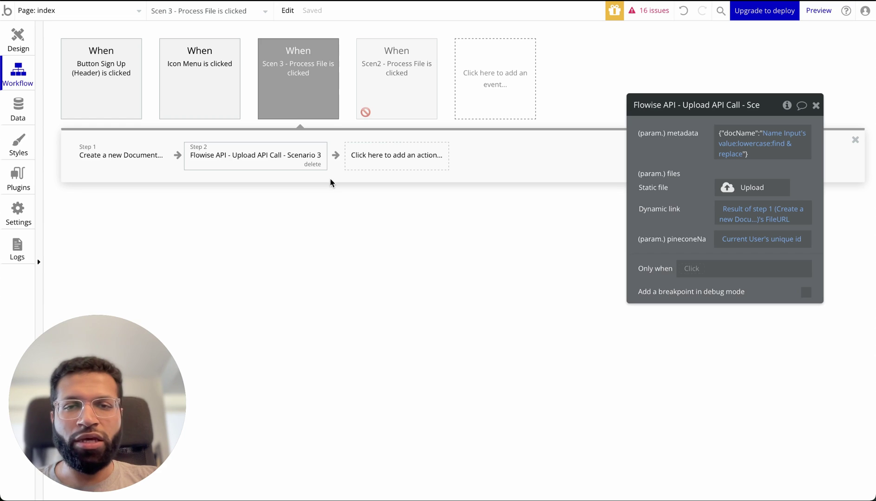
{"action": "left_click", "coordinate": [816, 105]}
Add a Reset relevant inputs action at the end of the Scen 3 - Process File workflow.
{"action": "left_click", "coordinate": [403, 160]}
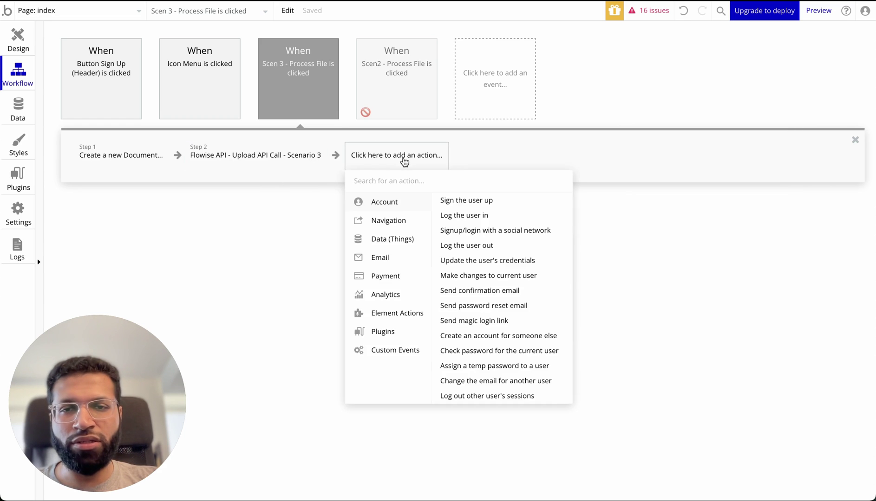
{"action": "type", "text": "rese"}
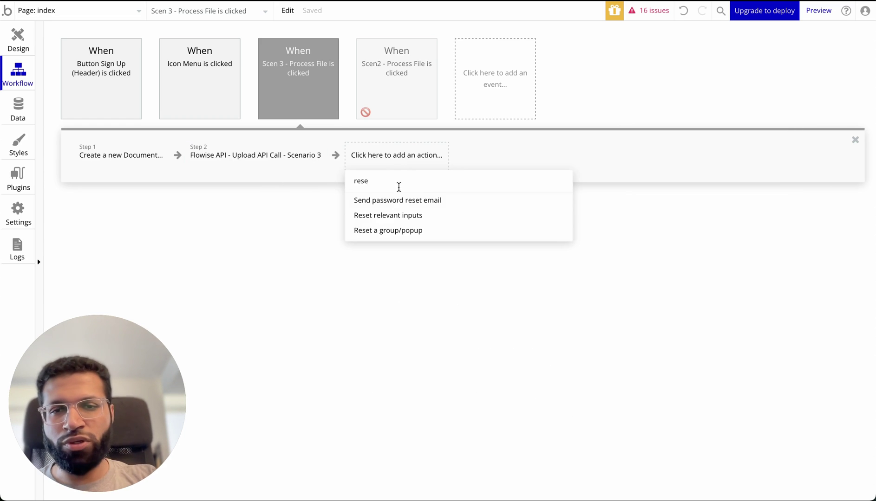
{"action": "left_click", "coordinate": [403, 215]}
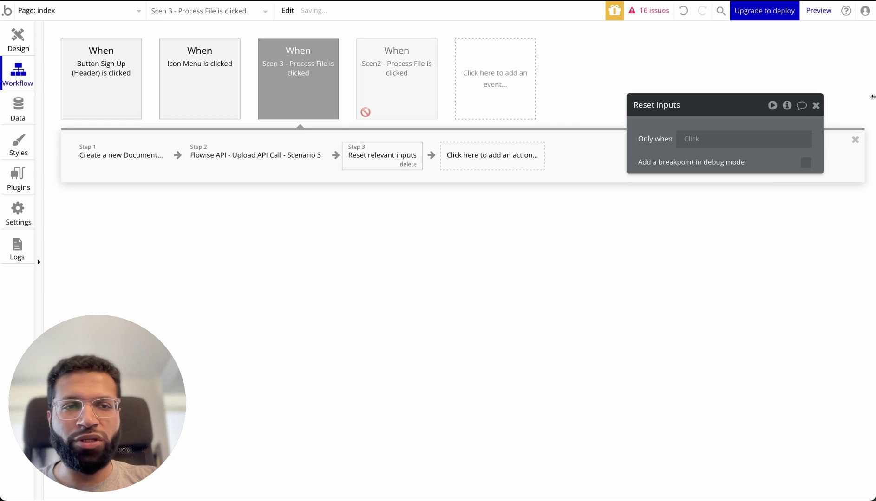
{"action": "left_click", "coordinate": [816, 106]}
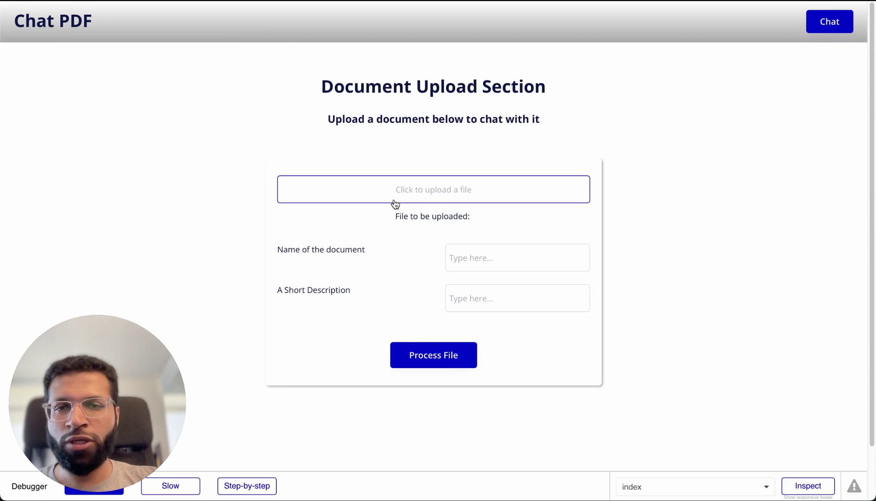
In the app preview, upload constitution.pdf with doca as the document name and test doc as the short description.
{"action": "left_click", "coordinate": [393, 203]}
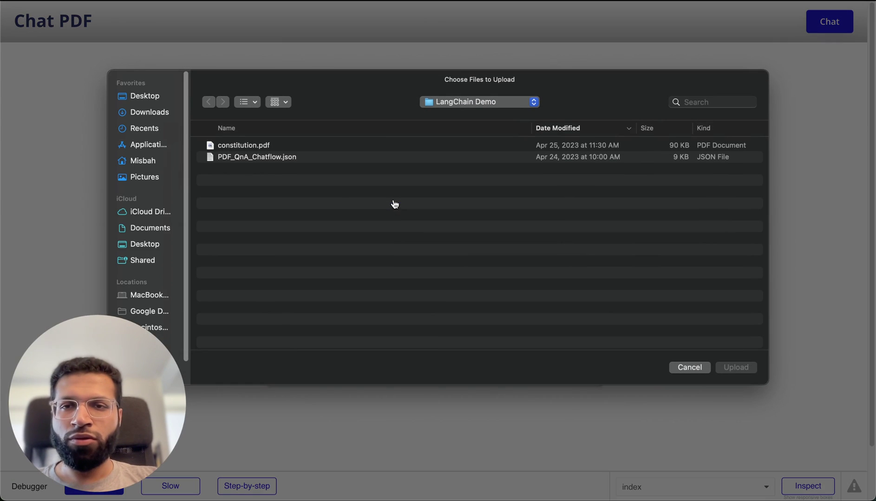
{"action": "double_click", "coordinate": [251, 145]}
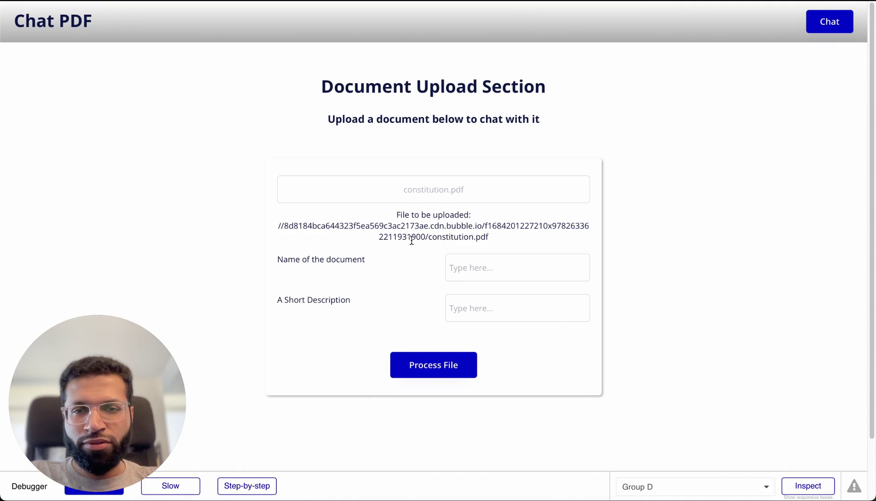
{"action": "left_click", "coordinate": [485, 266]}
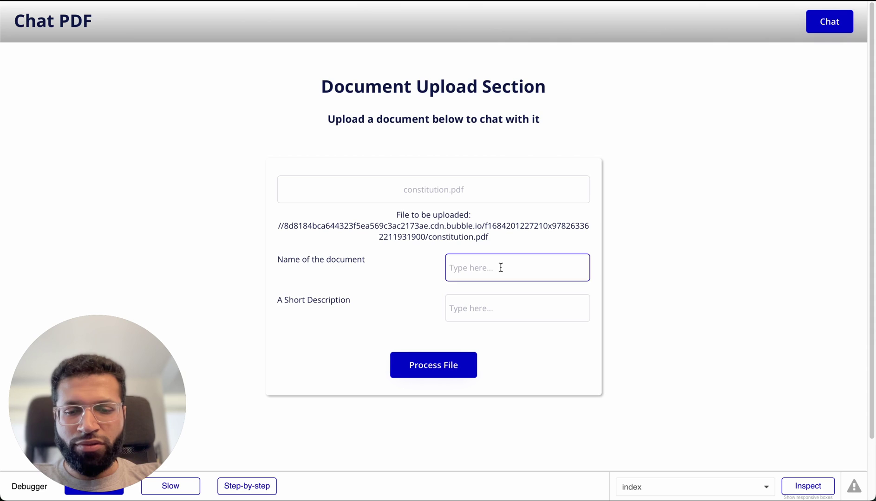
{"action": "type", "text": "doca"}
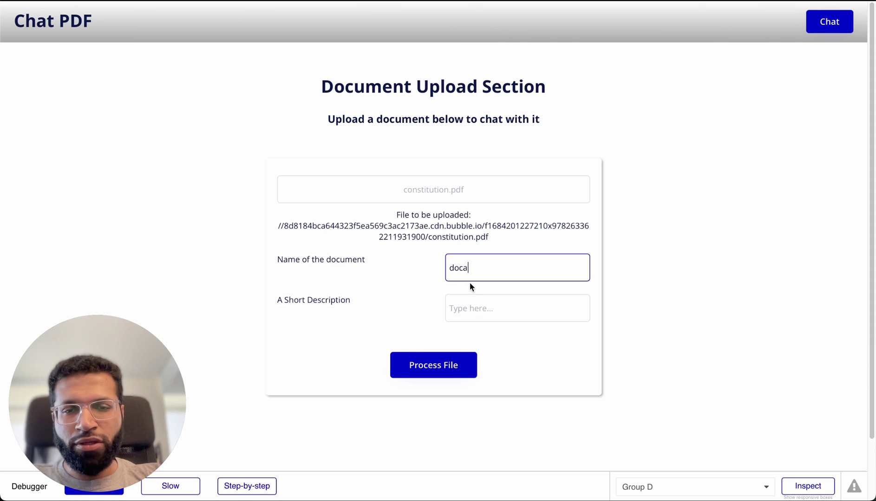
{"action": "left_click", "coordinate": [470, 303]}
{"action": "type", "text": "t"}
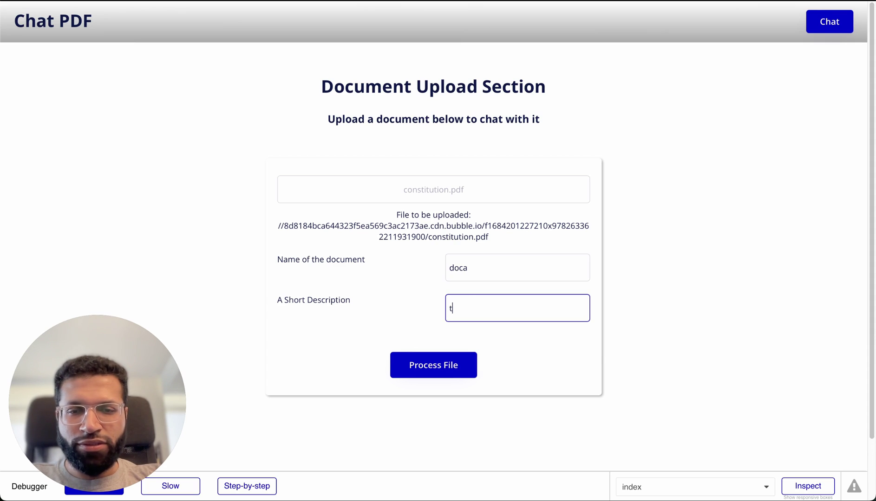
{"action": "type", "text": "est doc"}
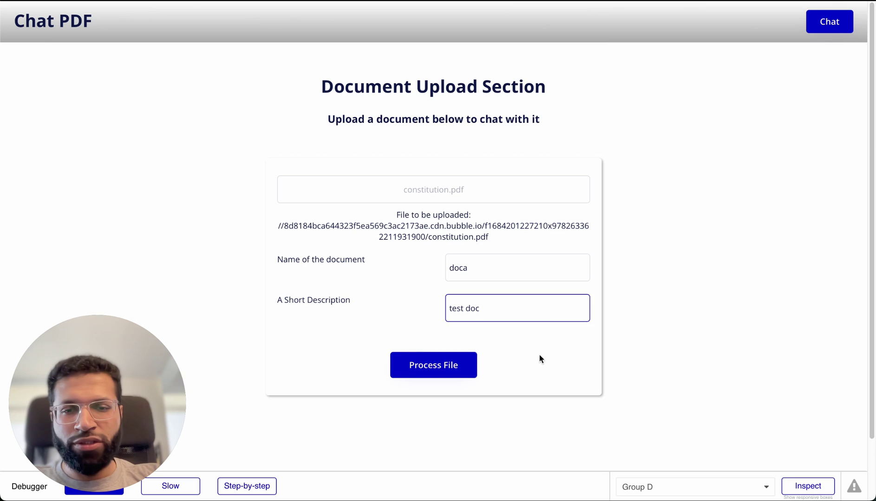
{"action": "left_click", "coordinate": [537, 354]}
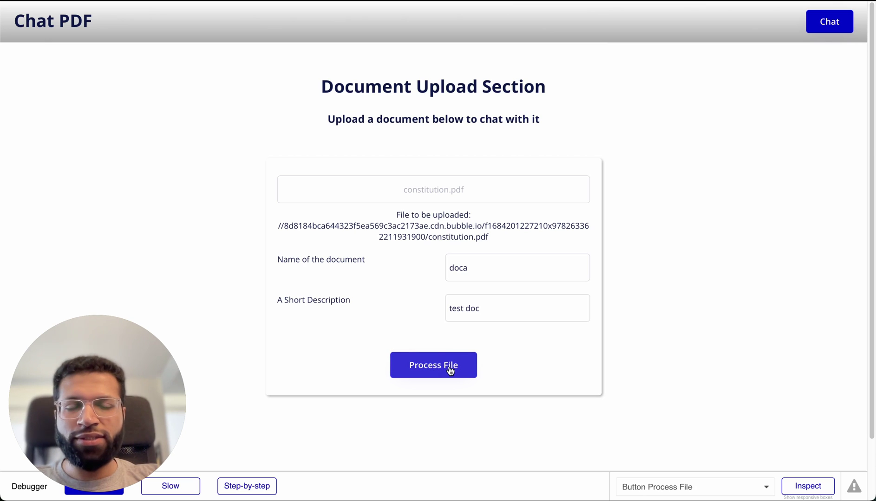
Review the entered document name and submit the uploaded document for processing.
{"action": "left_click", "coordinate": [463, 274]}
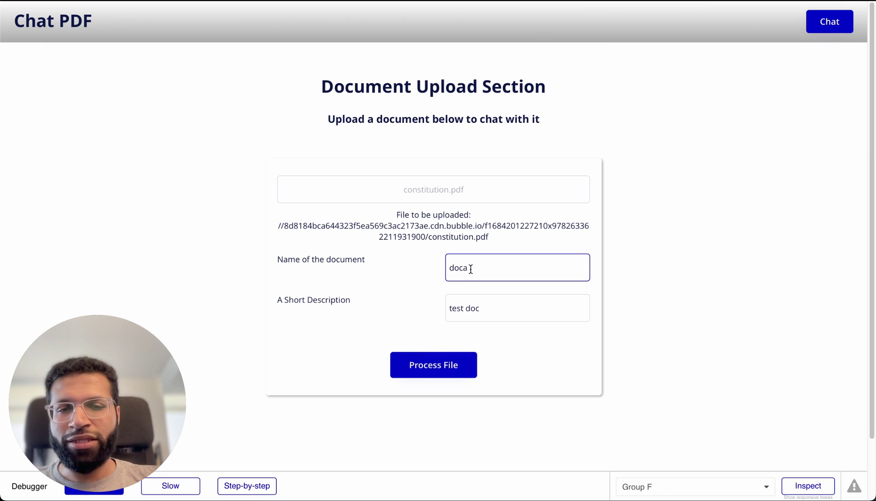
{"action": "left_click_drag", "start_coordinate": [471, 269], "coordinate": [446, 269]}
{"action": "left_click", "coordinate": [468, 269]}
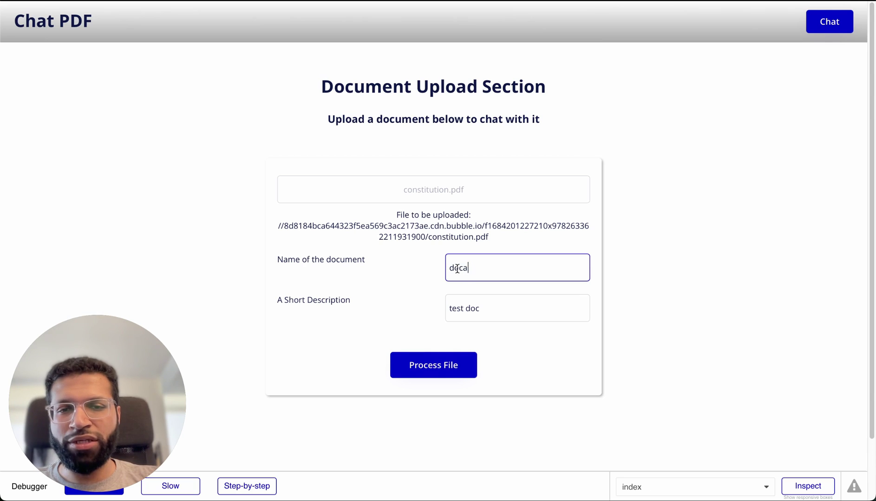
{"action": "left_click_drag", "start_coordinate": [449, 269], "coordinate": [478, 270]}
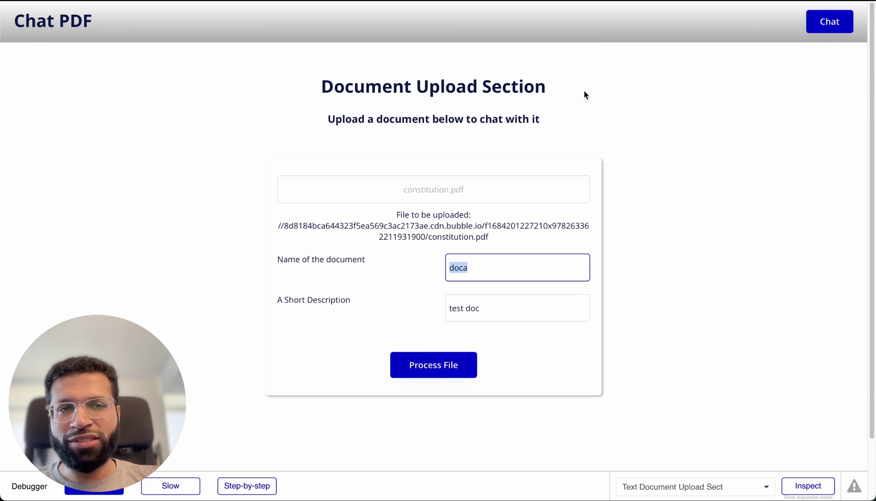
{"action": "left_click", "coordinate": [425, 281]}
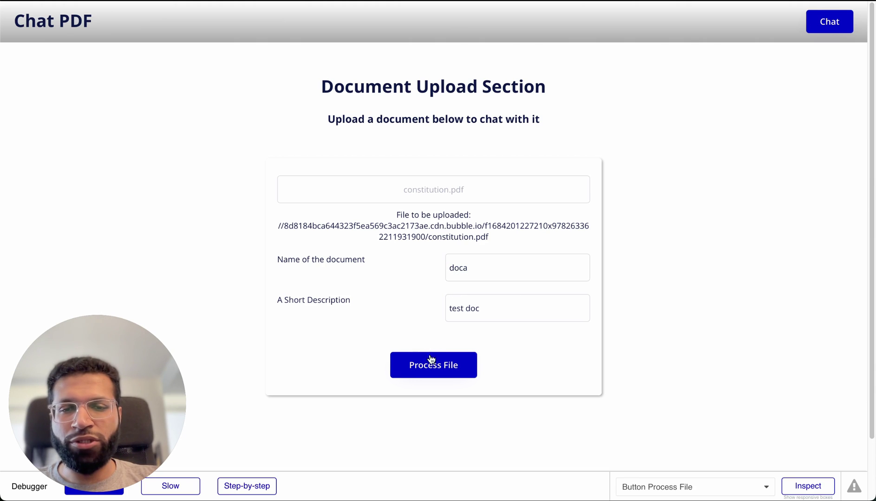
{"action": "left_click", "coordinate": [426, 370]}
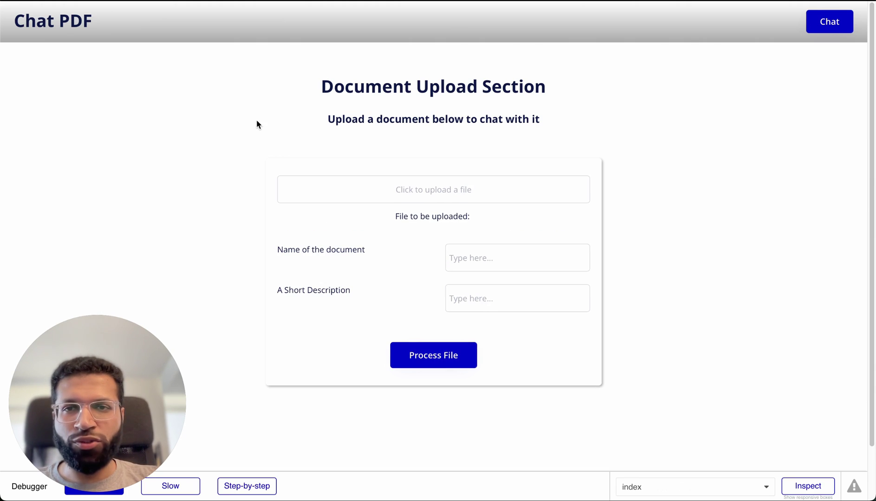
Switch to Pinecone and check the doc-chat index's namespace list for the user's unique-id namespace and its number of vectors.
{"action": "key", "text": "ctrl+Right"}
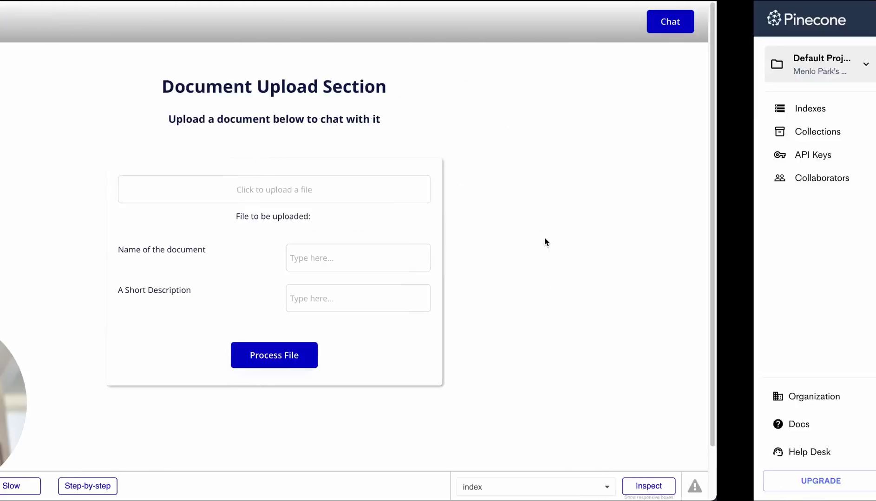
{"action": "scroll", "coordinate": [588, 325], "scroll_direction": "up", "scroll_amount": 3}
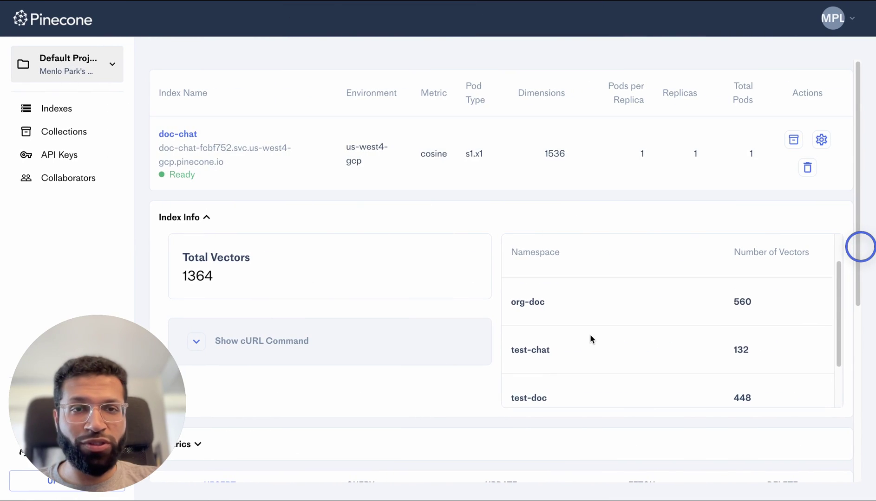
{"action": "left_click_drag", "start_coordinate": [685, 294], "coordinate": [510, 294]}
{"action": "left_click", "coordinate": [560, 293]}
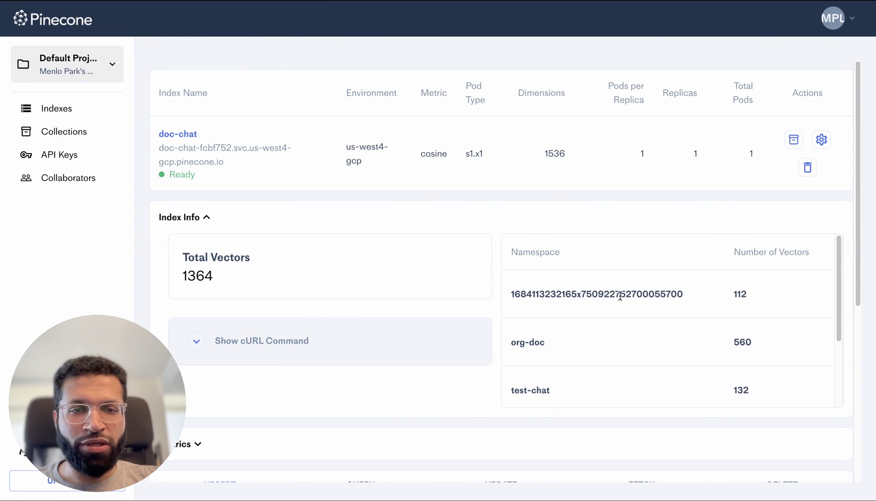
{"action": "left_click_drag", "start_coordinate": [683, 299], "coordinate": [512, 295]}
{"action": "left_click_drag", "start_coordinate": [747, 293], "coordinate": [510, 295]}
{"action": "left_click", "coordinate": [685, 297]}
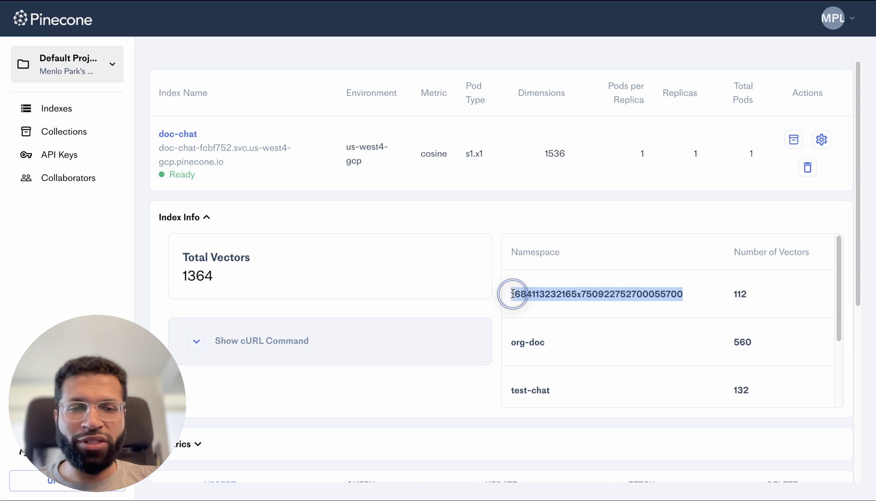
{"action": "left_click", "coordinate": [577, 295]}
{"action": "scroll", "coordinate": [529, 293], "scroll_direction": "down", "scroll_amount": 3}
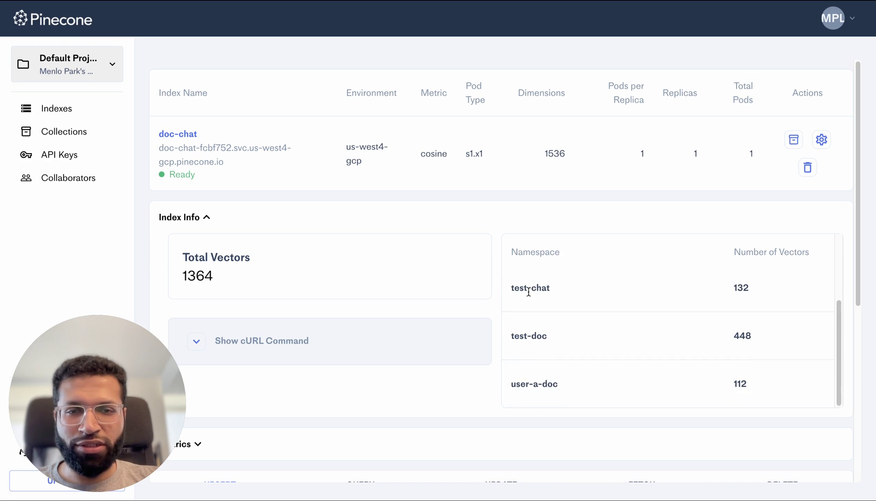
{"action": "scroll", "coordinate": [483, 308], "scroll_direction": "down", "scroll_amount": 1}
{"action": "scroll", "coordinate": [614, 290], "scroll_direction": "up", "scroll_amount": 3}
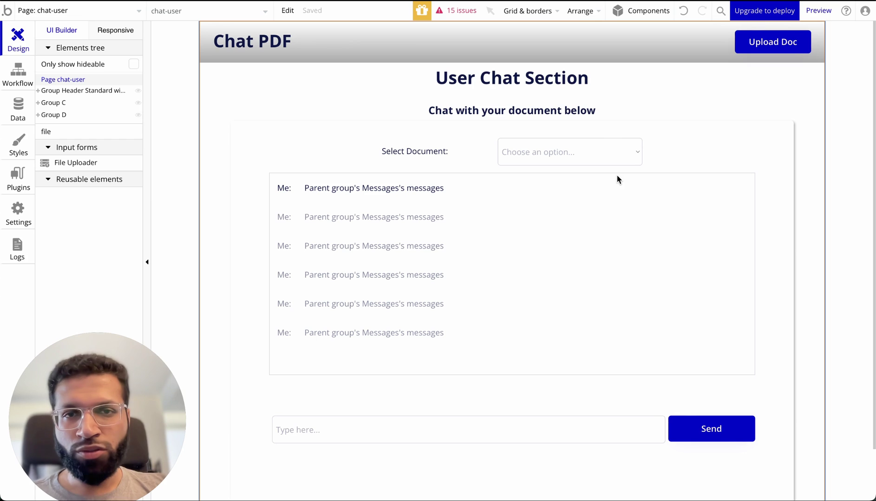
{"action": "left_click", "coordinate": [55, 9]}
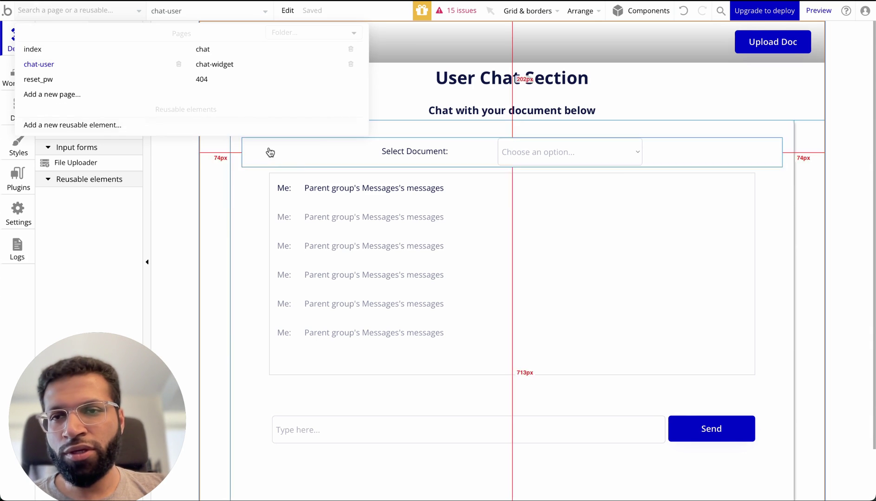
{"action": "left_click", "coordinate": [141, 94]}
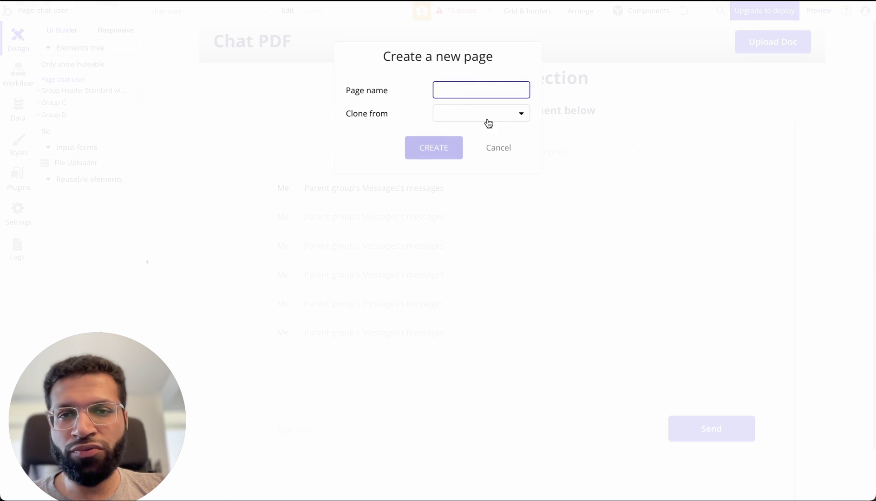
{"action": "left_click", "coordinate": [511, 116]}
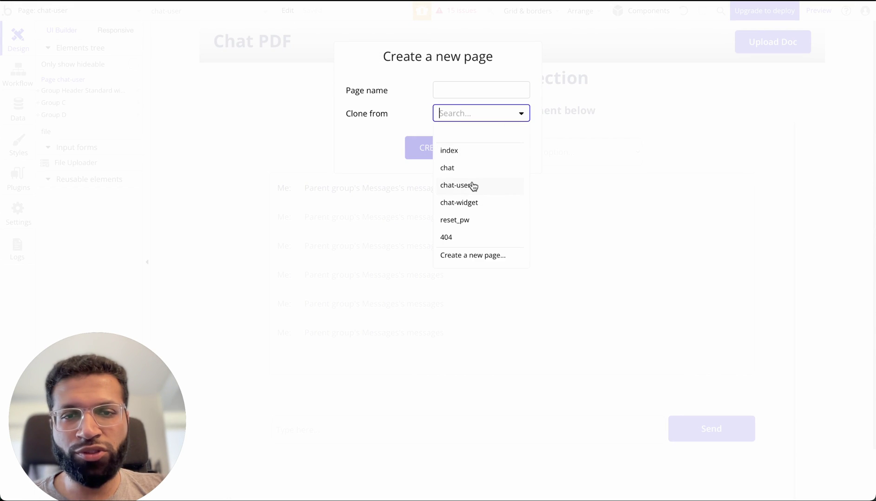
{"action": "key", "text": "Escape"}
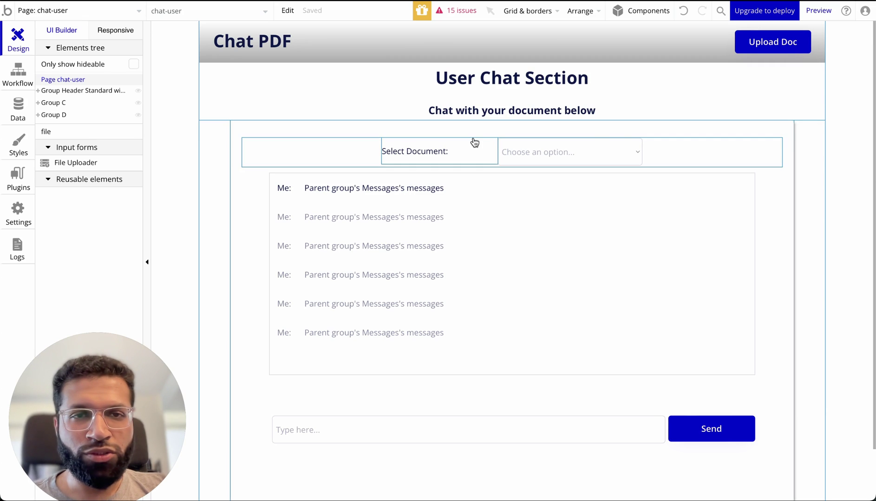
Inspect the Select Document dropdown's choices source on the chat-user page, including the Documents search's constraint and sort settings.
{"action": "left_click", "coordinate": [330, 156]}
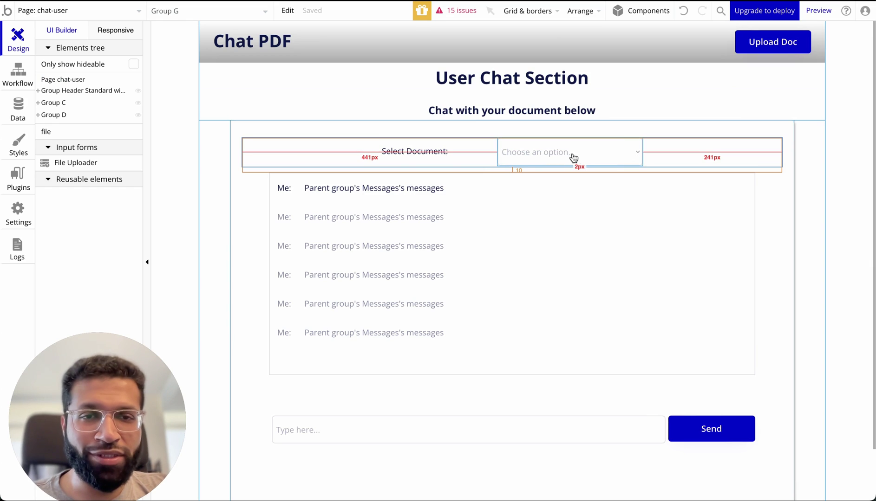
{"action": "left_click", "coordinate": [552, 154]}
{"action": "double_click", "coordinate": [571, 153]}
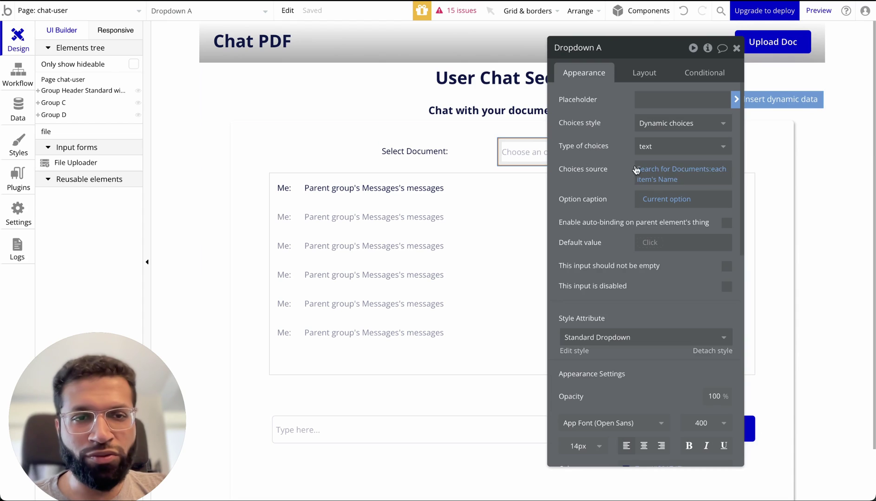
{"action": "left_click", "coordinate": [676, 176]}
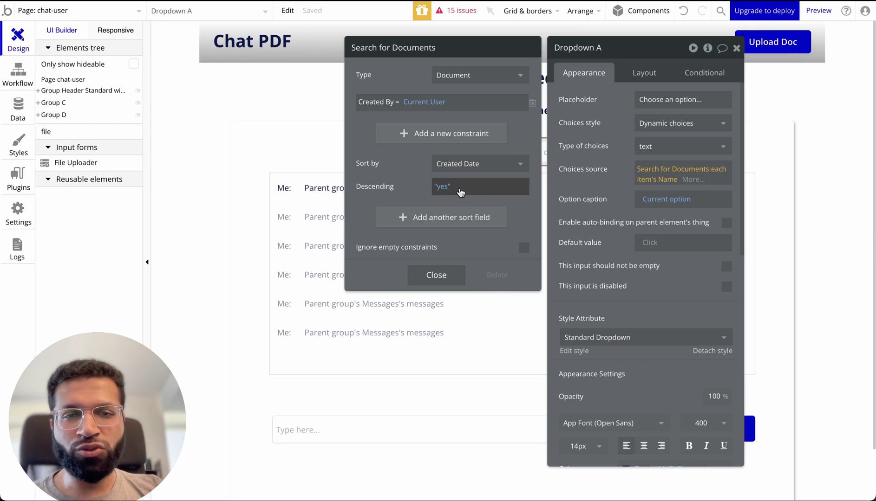
{"action": "left_click", "coordinate": [435, 276]}
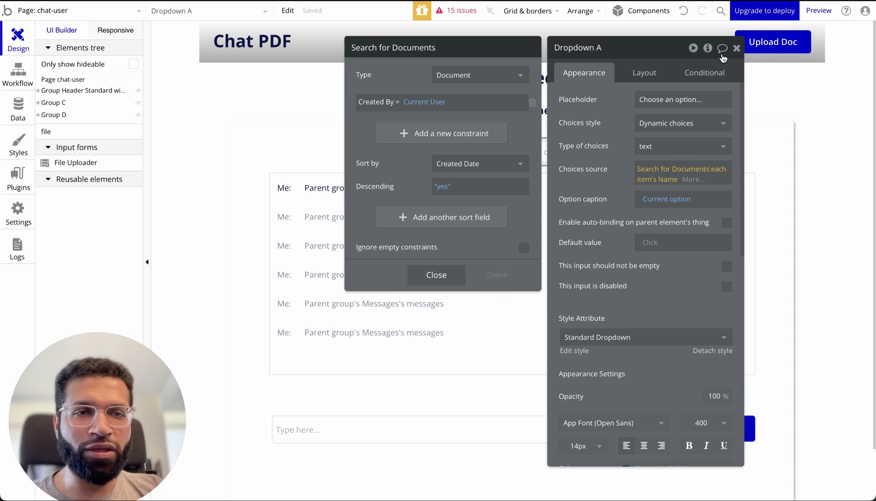
Preview the chat-user page and check which documents the Select Document dropdown offers.
{"action": "left_click", "coordinate": [736, 48]}
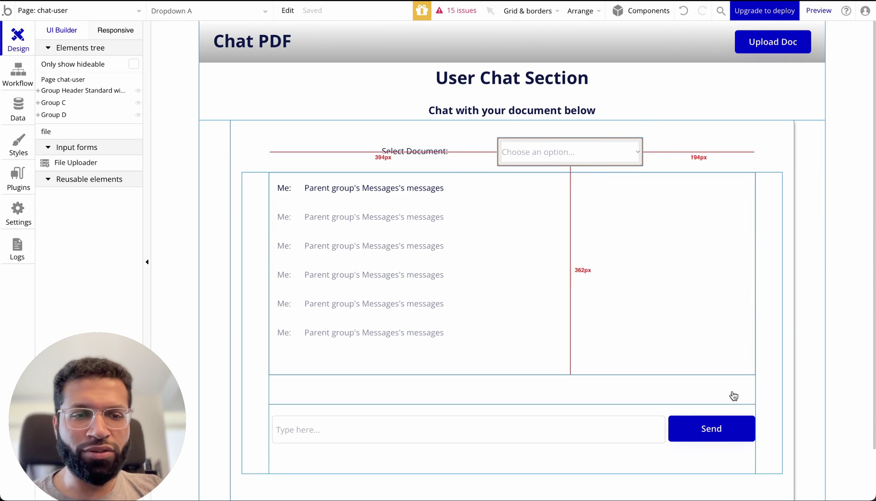
{"action": "left_click", "coordinate": [818, 10]}
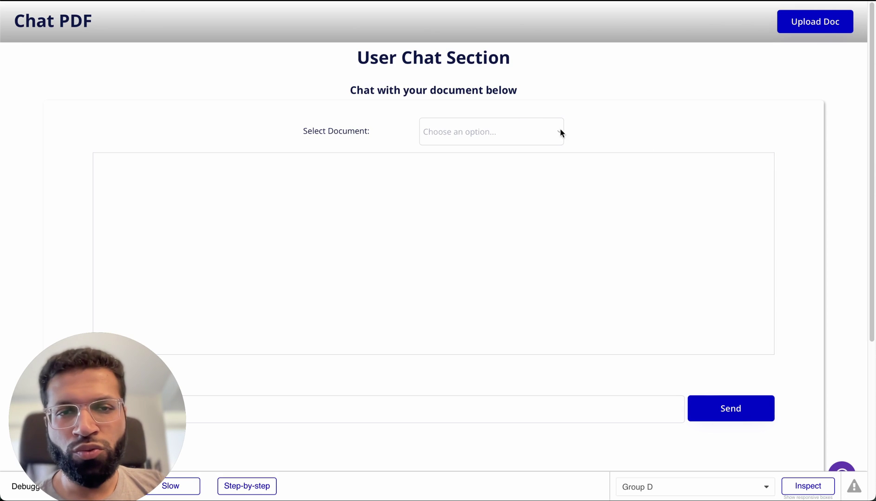
{"action": "left_click", "coordinate": [530, 132]}
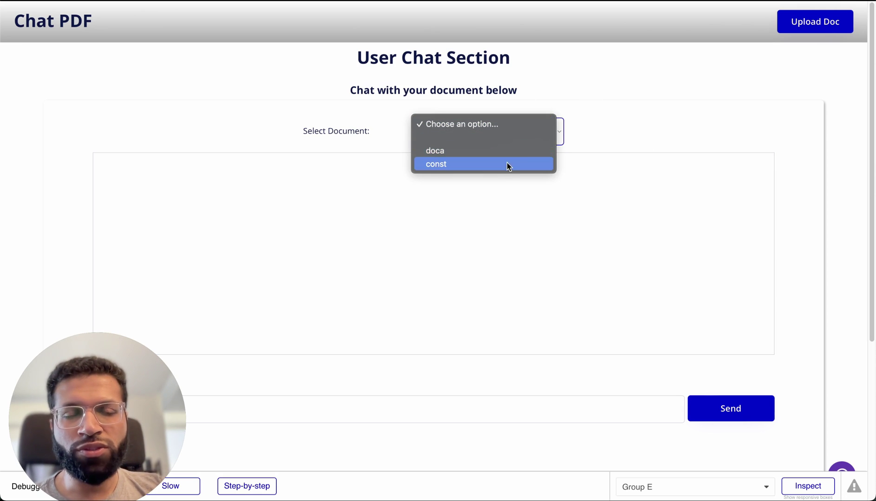
{"action": "left_click", "coordinate": [600, 139]}
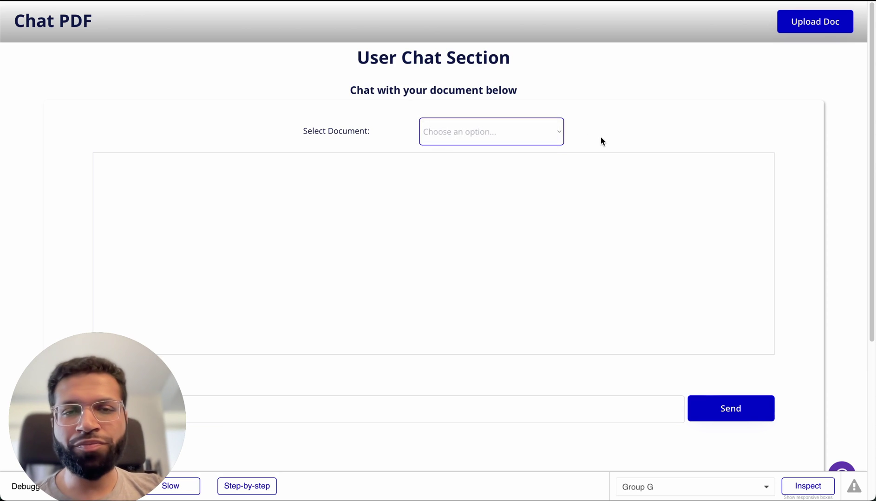
Return to the chat-user page editor and open the workflow of the Send button.
{"action": "left_click", "coordinate": [407, 2]}
{"action": "left_click", "coordinate": [24, 73]}
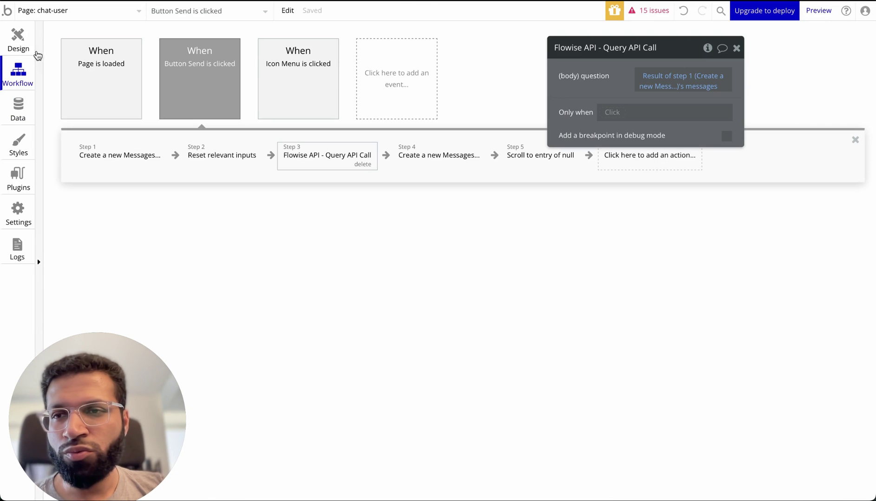
{"action": "left_click", "coordinate": [25, 43]}
{"action": "left_click", "coordinate": [709, 427]}
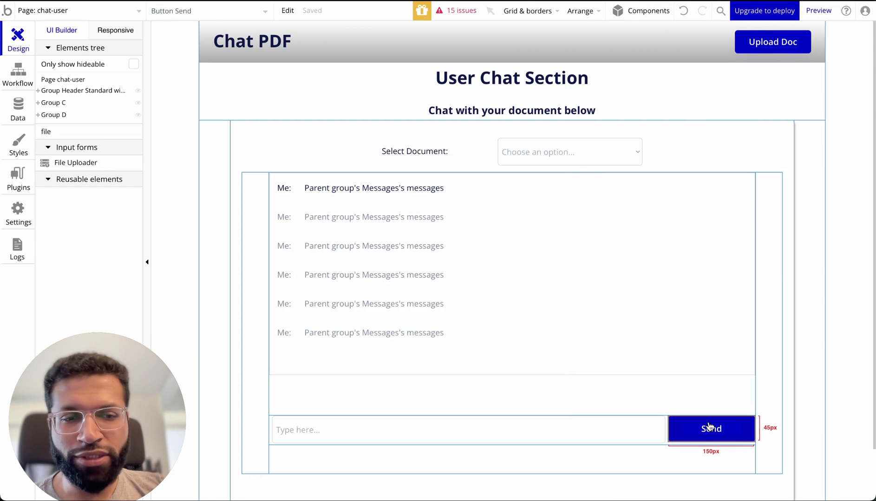
{"action": "double_click", "coordinate": [702, 430]}
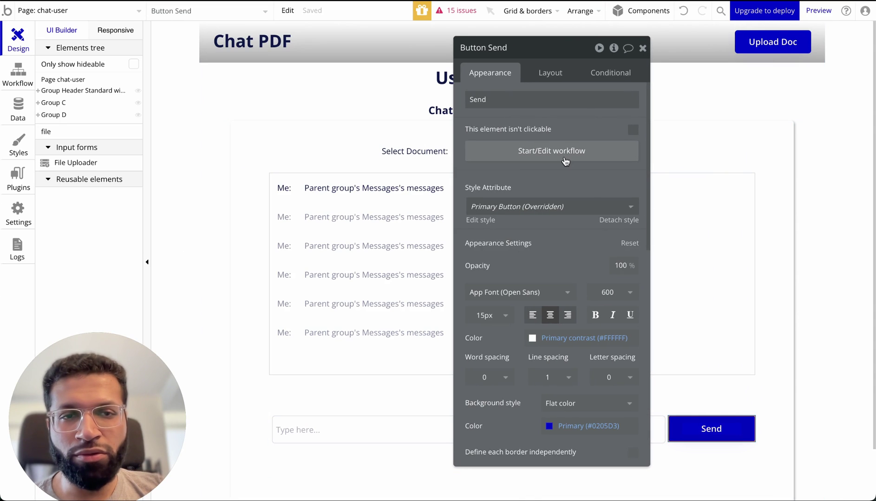
{"action": "left_click", "coordinate": [599, 152]}
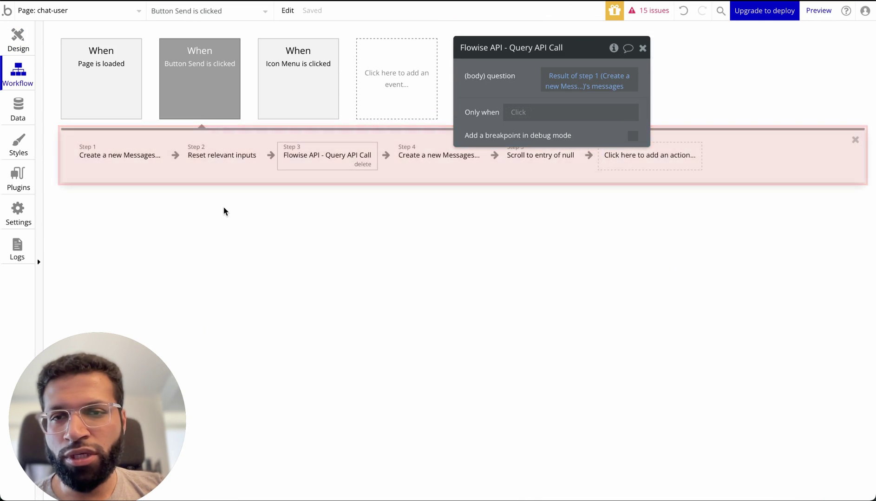
Examine the messages, isUser and type field settings of the first Create a new Messages action in the Send workflow.
{"action": "left_click", "coordinate": [126, 164]}
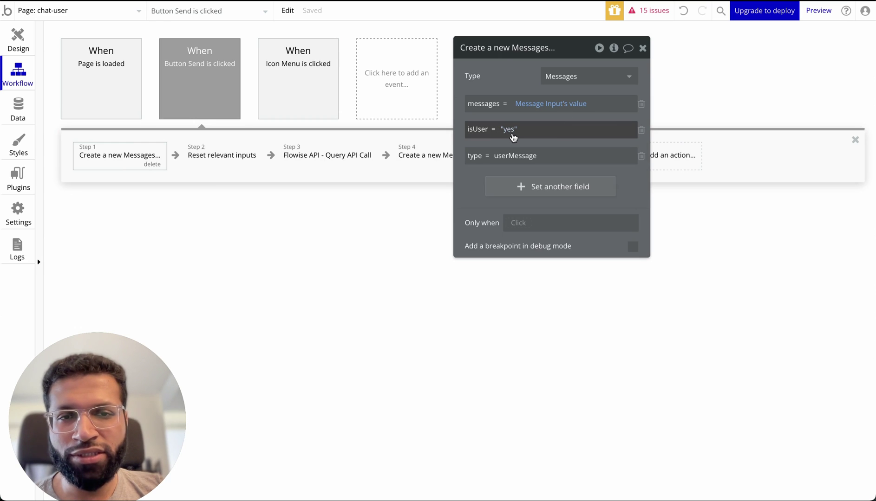
{"action": "left_click", "coordinate": [537, 155]}
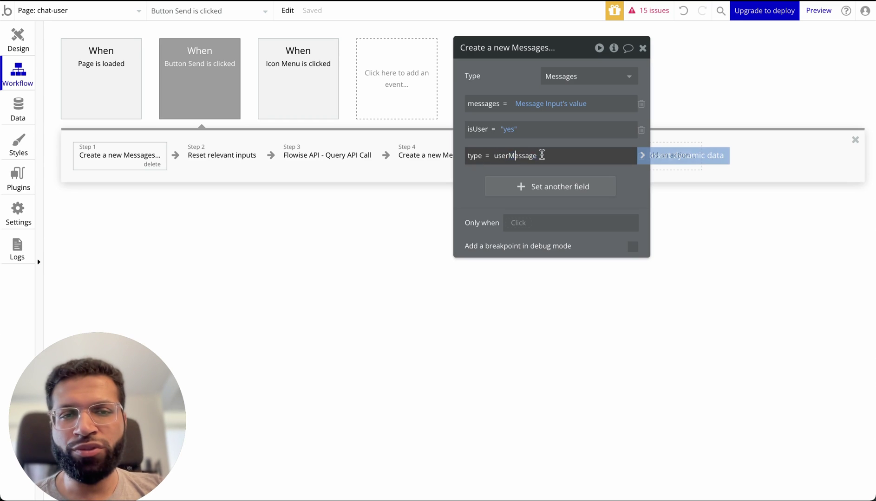
{"action": "left_click_drag", "start_coordinate": [510, 156], "coordinate": [494, 156]}
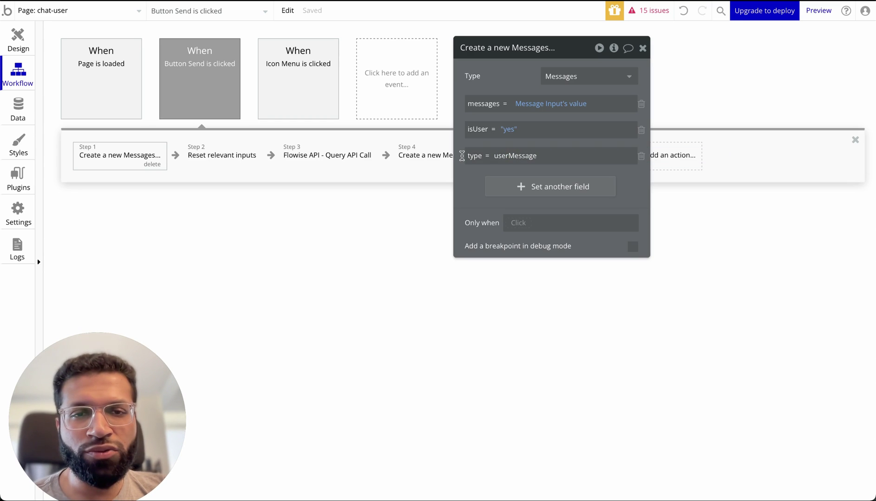
{"action": "double_click", "coordinate": [525, 157]}
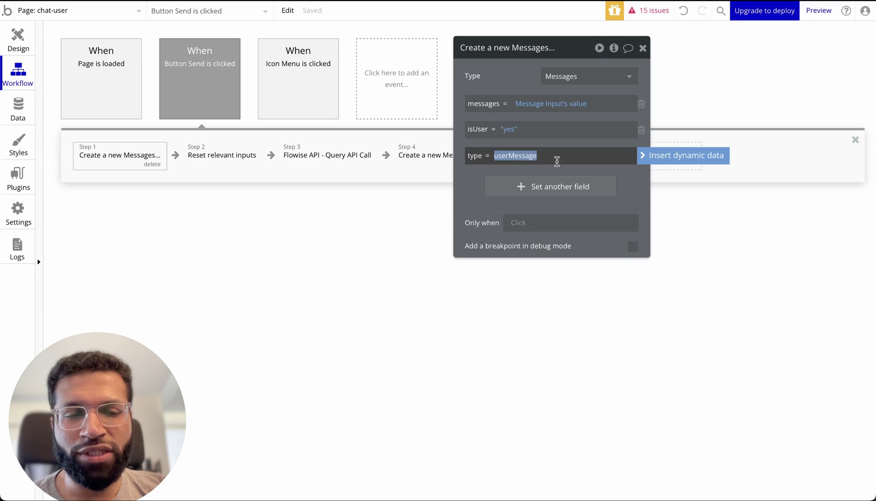
{"action": "left_click", "coordinate": [474, 141]}
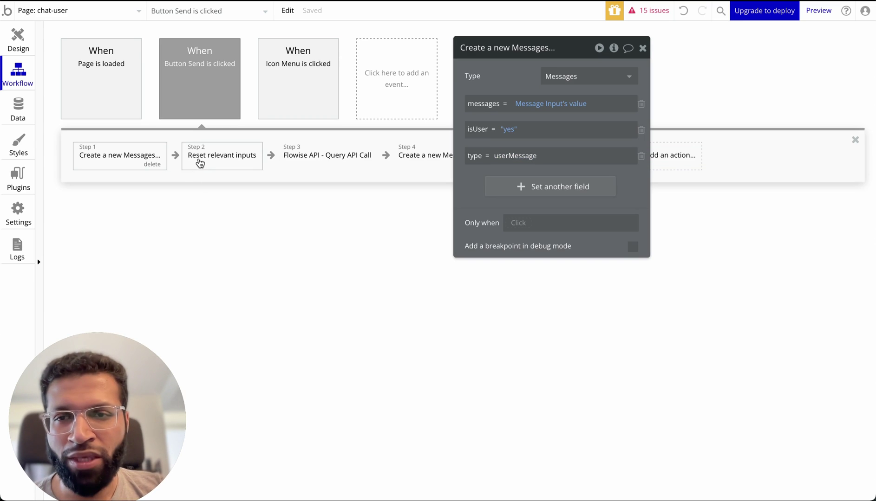
Examine the namespace, docName and question mappings of the Query API Call Filter action in the Send workflow.
{"action": "left_click", "coordinate": [219, 169]}
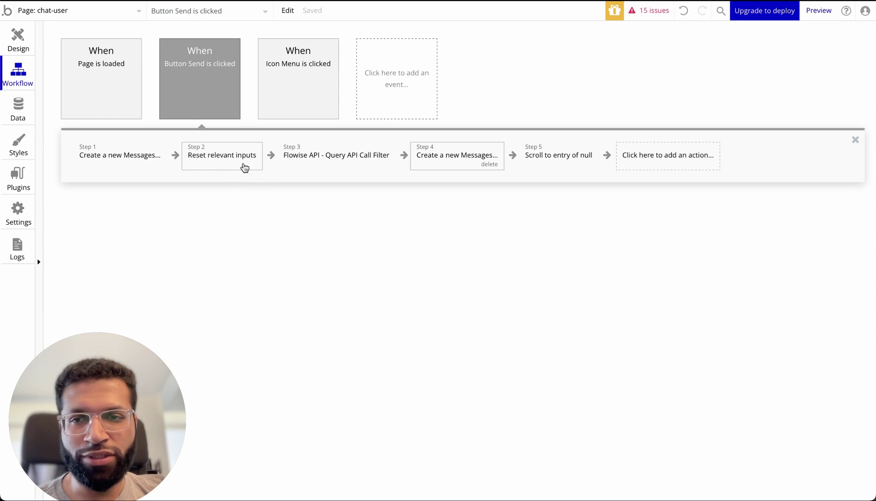
{"action": "left_click", "coordinate": [310, 166]}
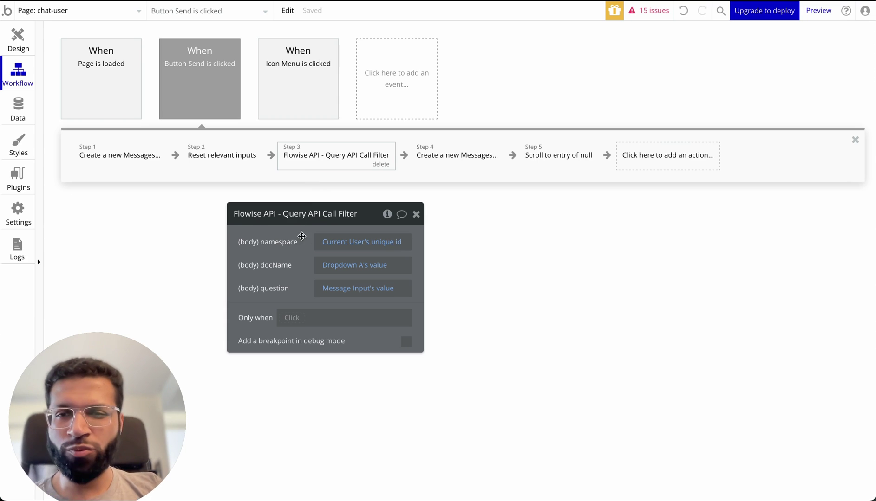
{"action": "mouse_move", "coordinate": [303, 239]}
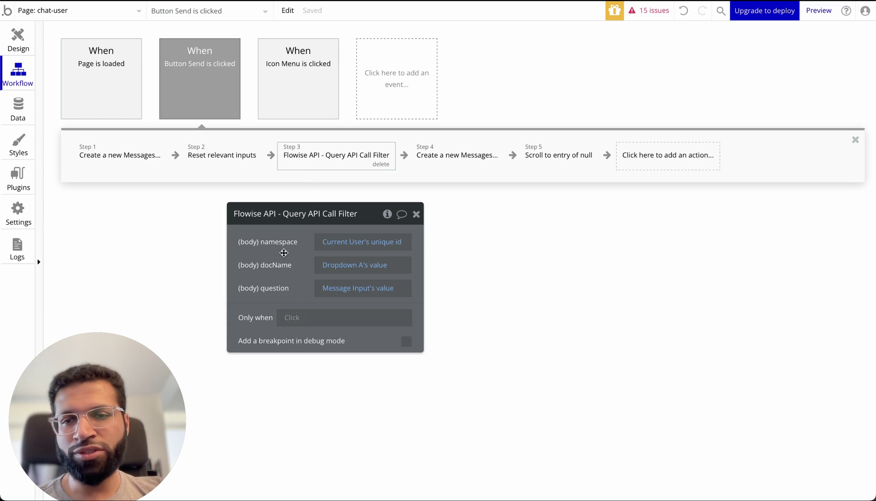
Examine the JSON body and body parameters of the original Query API Call in the API Connector plugin.
{"action": "left_click", "coordinate": [21, 176]}
{"action": "scroll", "coordinate": [479, 196], "scroll_direction": "up", "scroll_amount": 4}
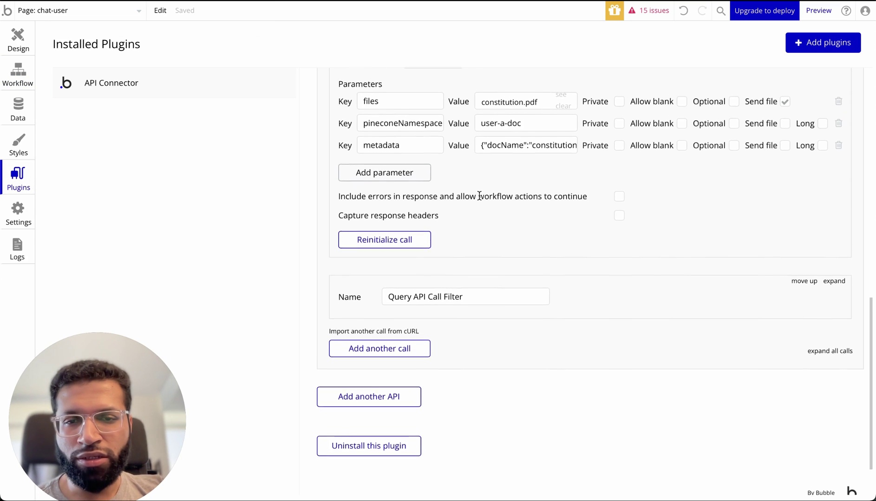
{"action": "scroll", "coordinate": [569, 366], "scroll_direction": "down", "scroll_amount": 2}
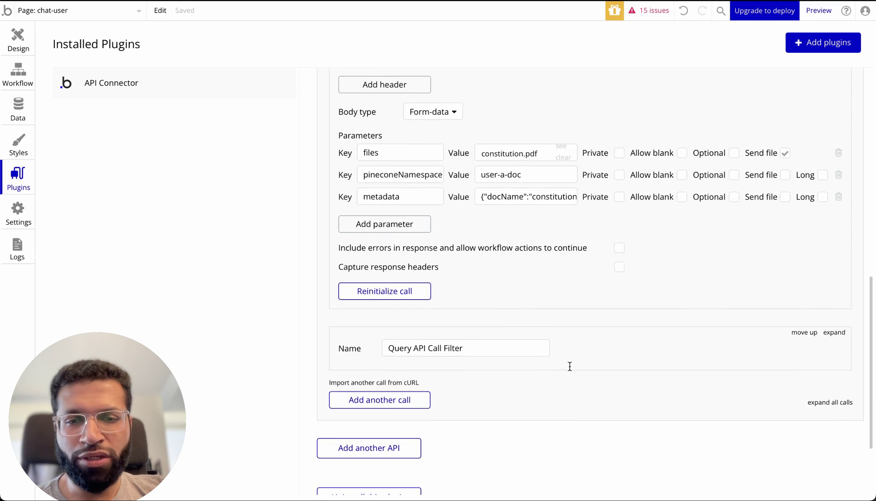
{"action": "scroll", "coordinate": [569, 365], "scroll_direction": "up", "scroll_amount": 7}
{"action": "scroll", "coordinate": [763, 205], "scroll_direction": "down", "scroll_amount": 2}
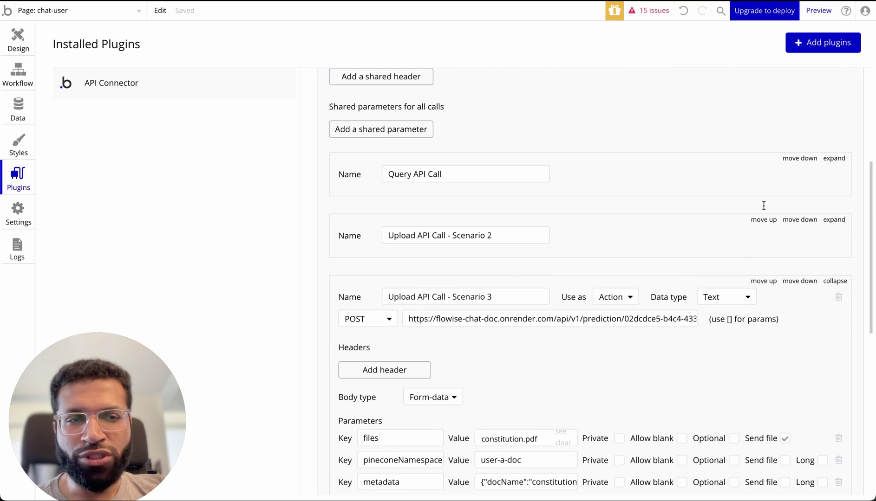
{"action": "left_click", "coordinate": [826, 162]}
{"action": "scroll", "coordinate": [624, 290], "scroll_direction": "down", "scroll_amount": 4}
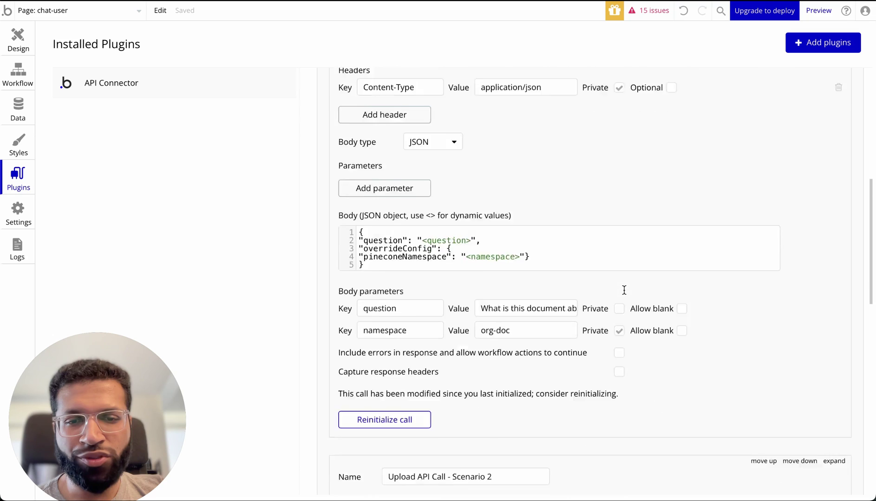
{"action": "scroll", "coordinate": [624, 290], "scroll_direction": "down", "scroll_amount": 3}
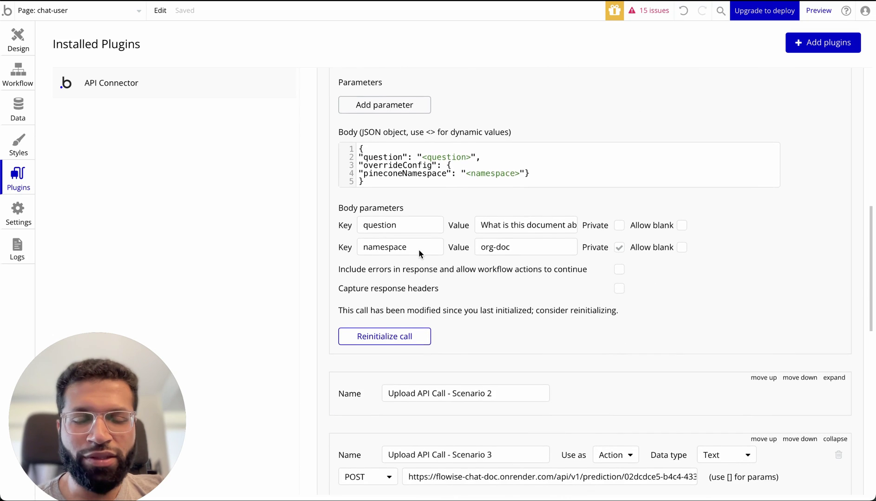
{"action": "scroll", "coordinate": [419, 253], "scroll_direction": "down", "scroll_amount": 1}
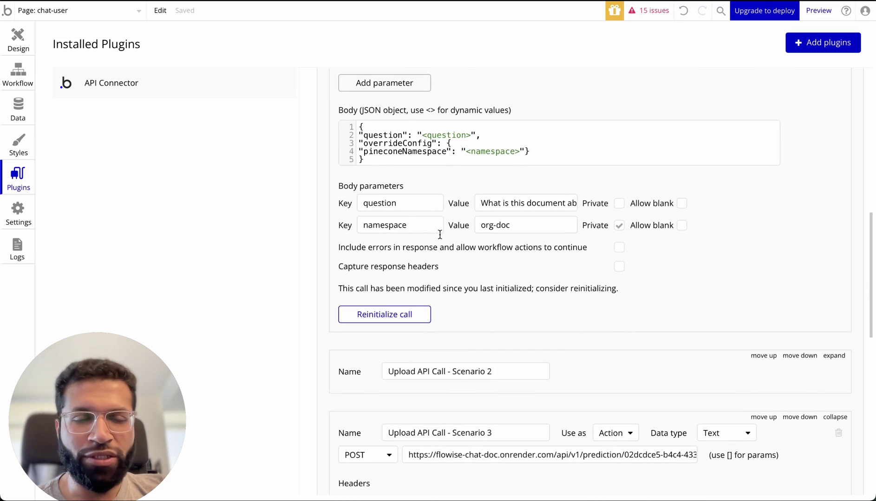
{"action": "scroll", "coordinate": [439, 235], "scroll_direction": "down", "scroll_amount": 12}
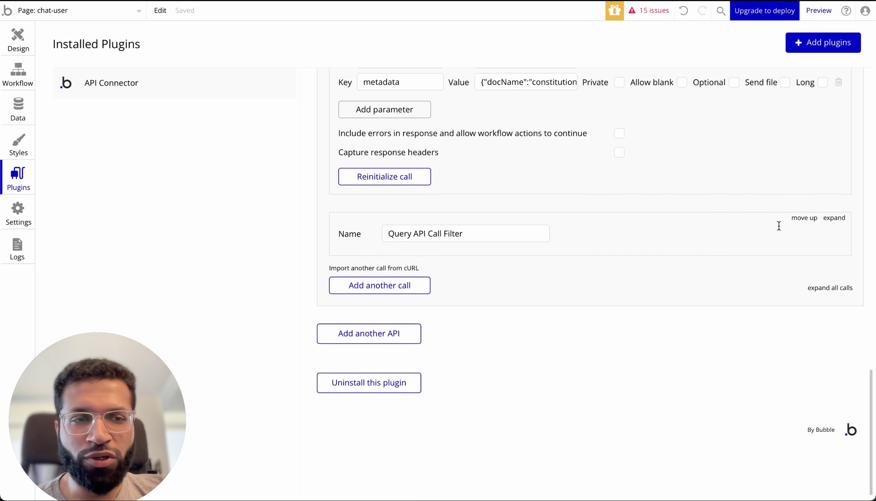
Expand the Query API Call Filter call and examine the pineconeNamespace and docName overrides in its JSON body.
{"action": "left_click", "coordinate": [831, 223]}
{"action": "scroll", "coordinate": [663, 295], "scroll_direction": "down", "scroll_amount": 3}
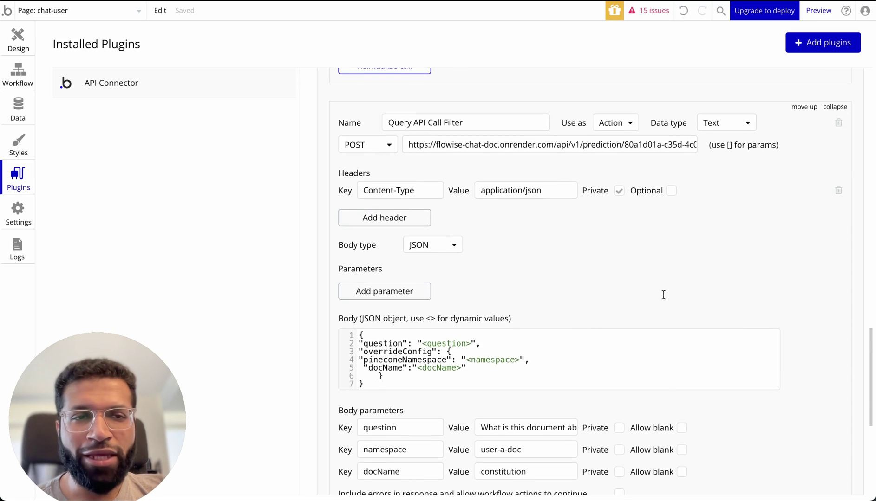
{"action": "scroll", "coordinate": [564, 304], "scroll_direction": "down", "scroll_amount": 2}
{"action": "scroll", "coordinate": [505, 295], "scroll_direction": "down", "scroll_amount": 1}
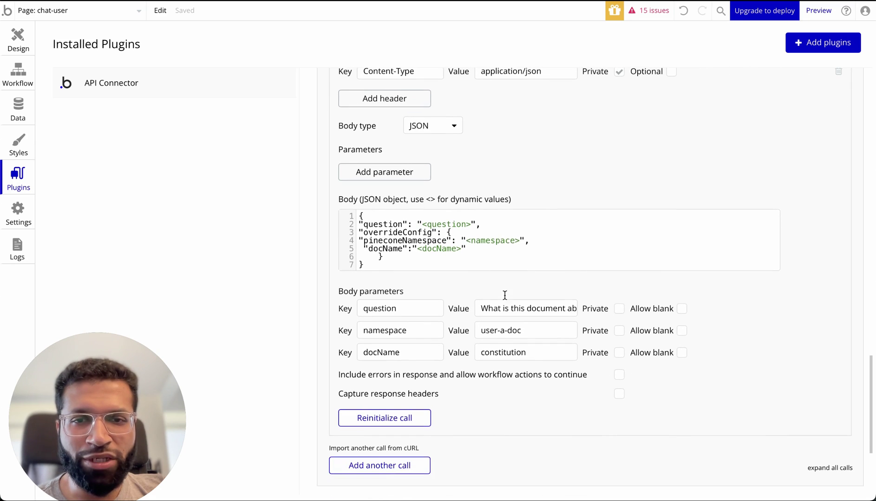
{"action": "double_click", "coordinate": [388, 236]}
{"action": "double_click", "coordinate": [393, 241]}
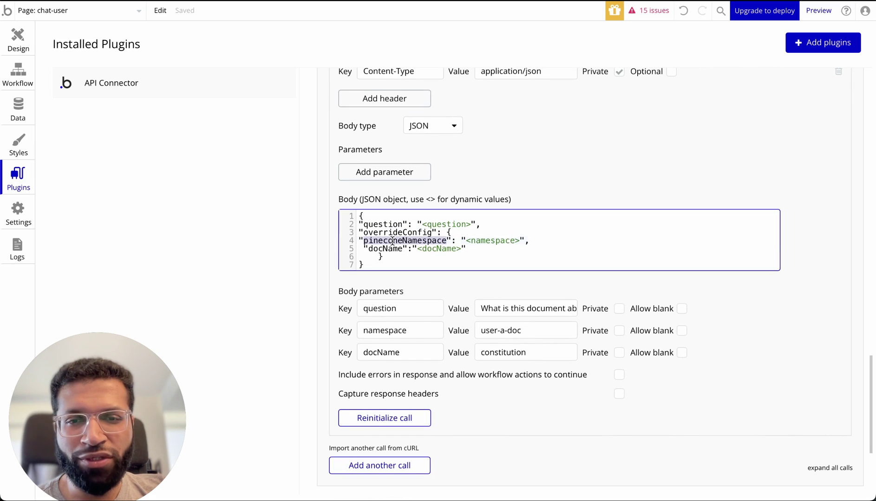
{"action": "double_click", "coordinate": [385, 250]}
{"action": "double_click", "coordinate": [394, 240]}
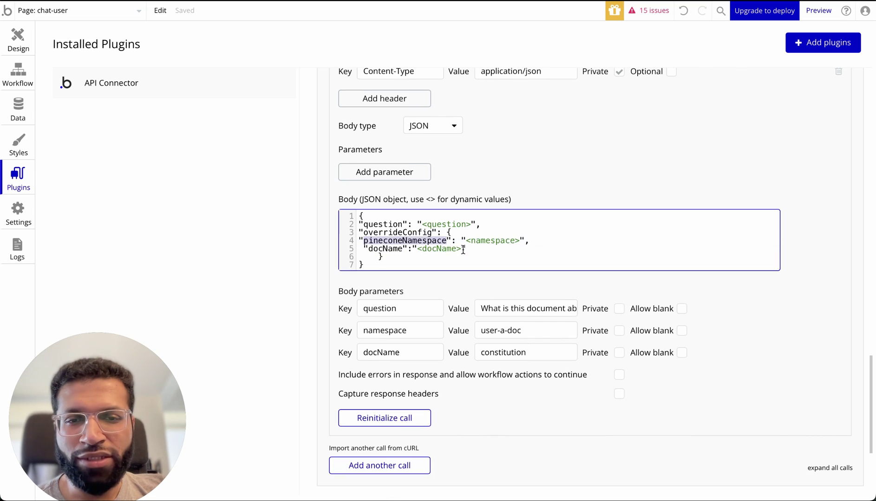
{"action": "left_click_drag", "start_coordinate": [466, 241], "coordinate": [528, 239]}
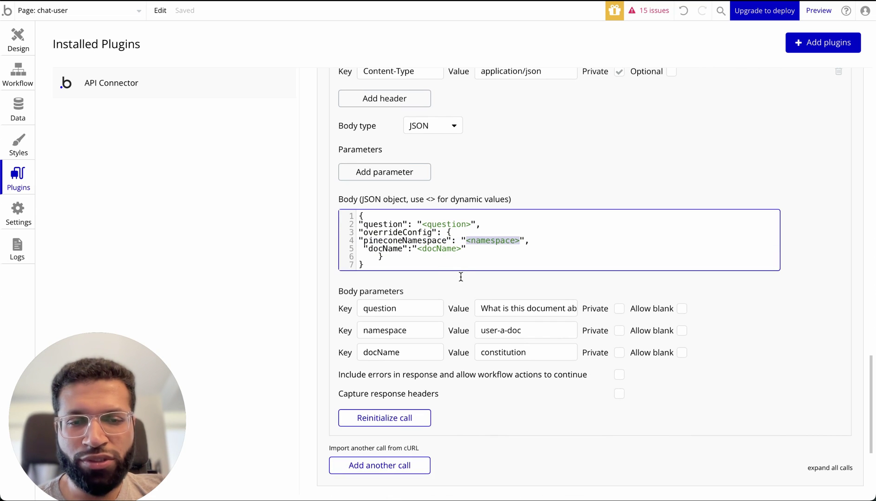
{"action": "scroll", "coordinate": [460, 277], "scroll_direction": "down", "scroll_amount": 1}
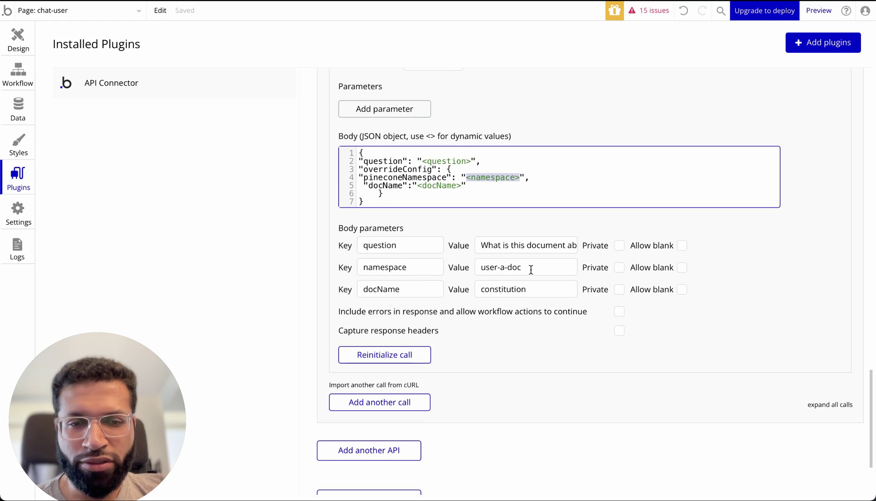
Reinitialize the Query API Call Filter call with user-a-doc as the namespace and constitution as the docName, reviewing its test values.
{"action": "left_click", "coordinate": [530, 270]}
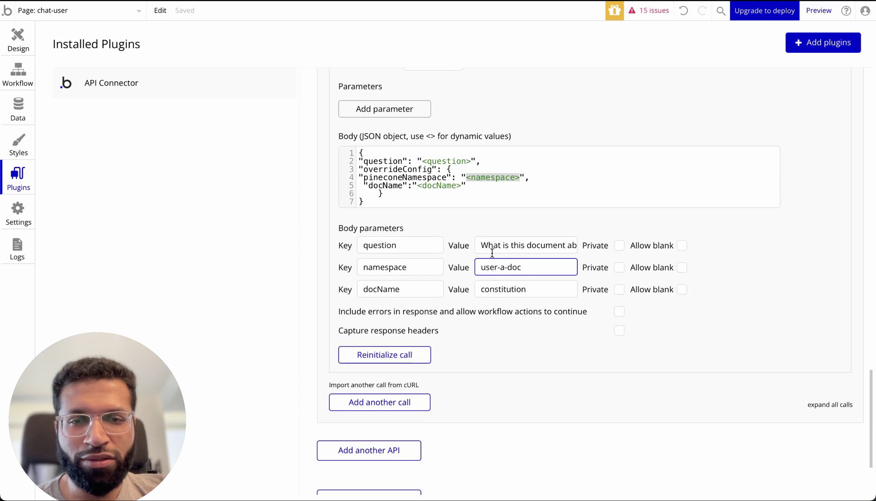
{"action": "left_click_drag", "start_coordinate": [536, 289], "coordinate": [480, 290]}
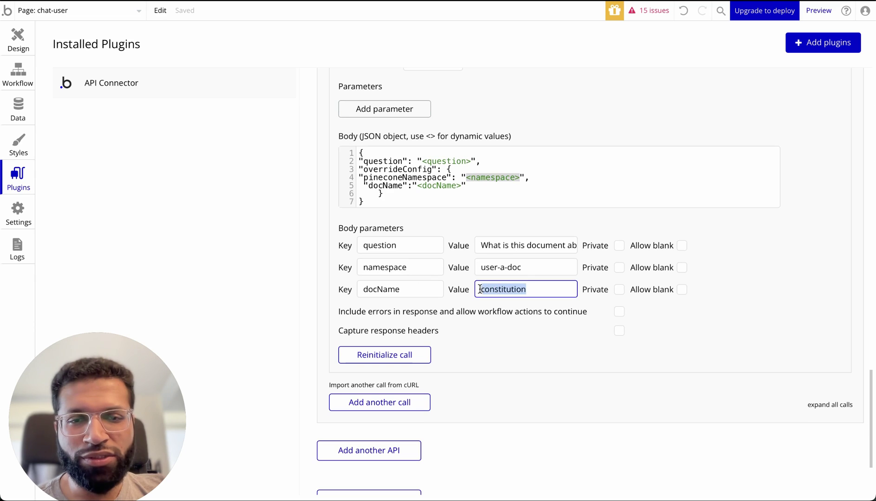
{"action": "left_click_drag", "start_coordinate": [529, 268], "coordinate": [588, 247]}
{"action": "left_click", "coordinate": [397, 358]}
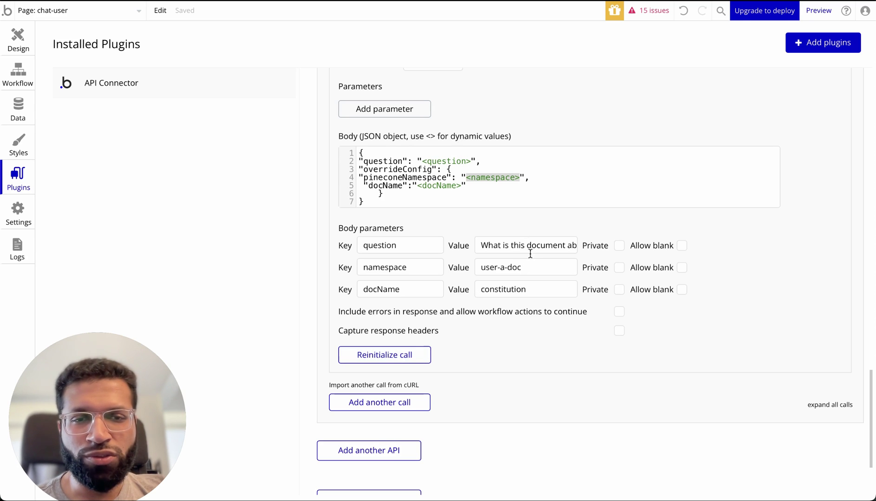
{"action": "left_click_drag", "start_coordinate": [524, 269], "coordinate": [473, 269]}
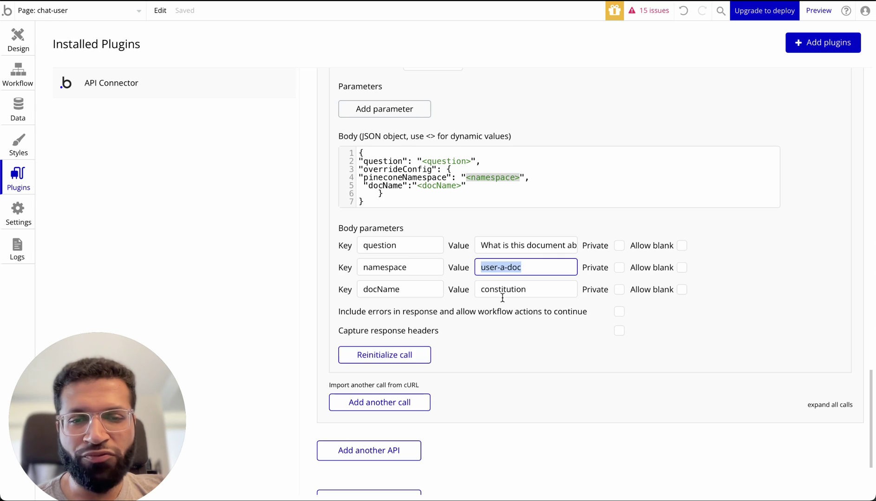
{"action": "left_click", "coordinate": [403, 354]}
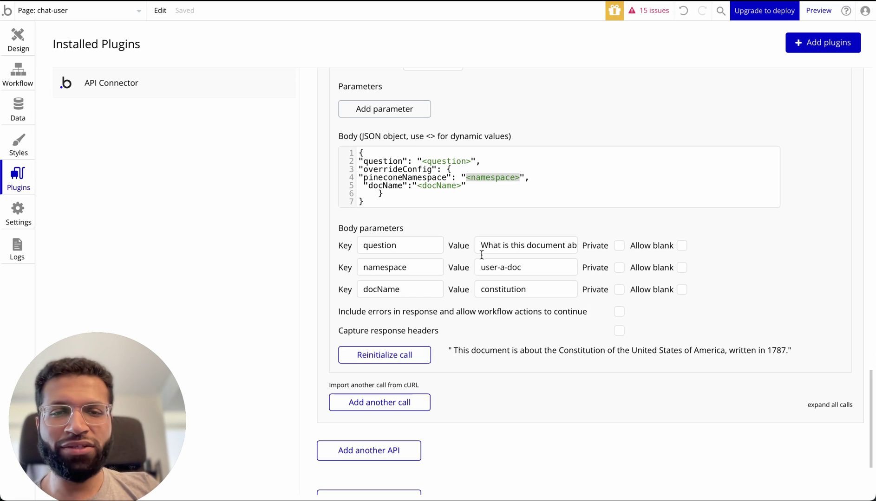
{"action": "left_click_drag", "start_coordinate": [481, 245], "coordinate": [578, 241]}
{"action": "left_click_drag", "start_coordinate": [481, 267], "coordinate": [521, 268]}
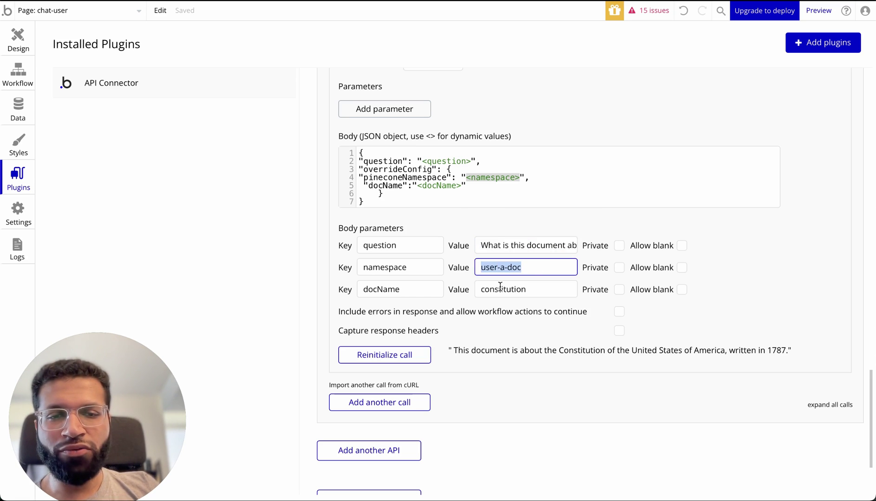
Examine the docName test value, the Query API Call Filter action's docName and question mappings, and the remaining actions of the Send workflow.
{"action": "left_click_drag", "start_coordinate": [478, 290], "coordinate": [528, 290]}
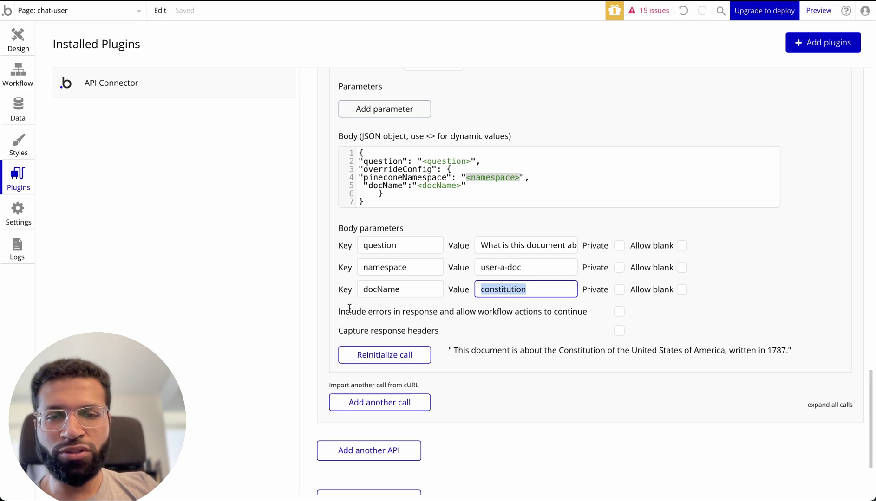
{"action": "left_click", "coordinate": [18, 73]}
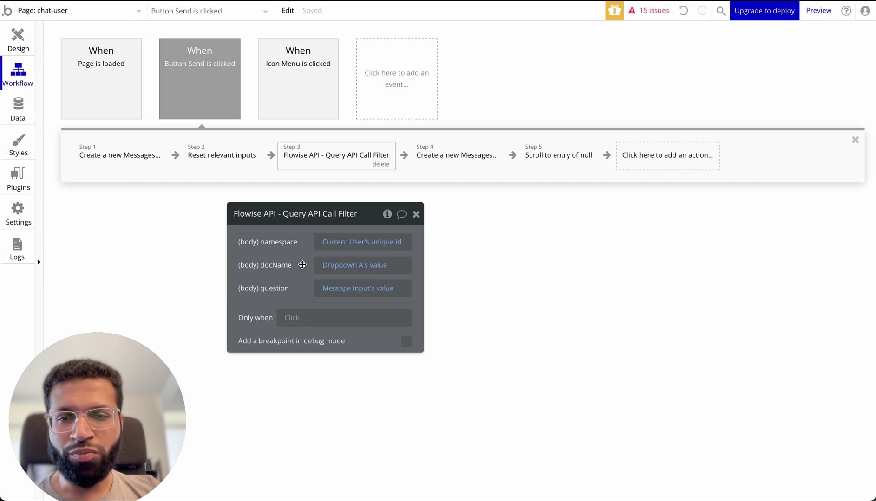
{"action": "left_click", "coordinate": [341, 272]}
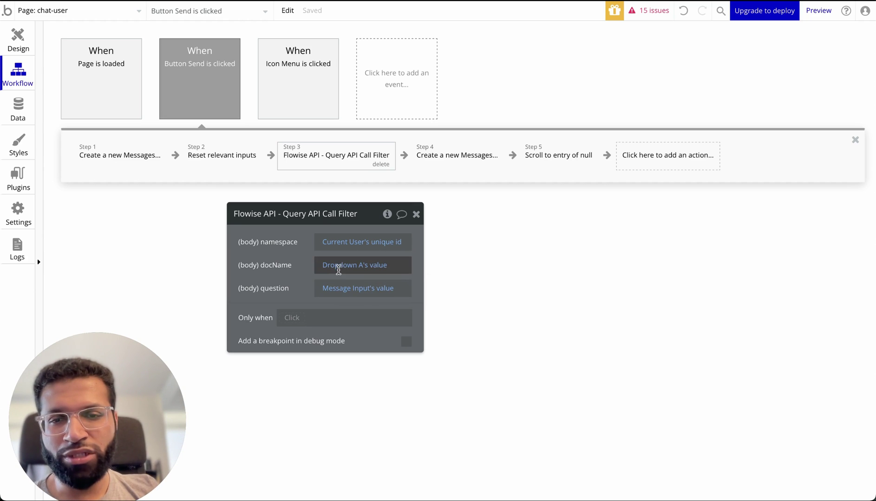
{"action": "left_click", "coordinate": [338, 269]}
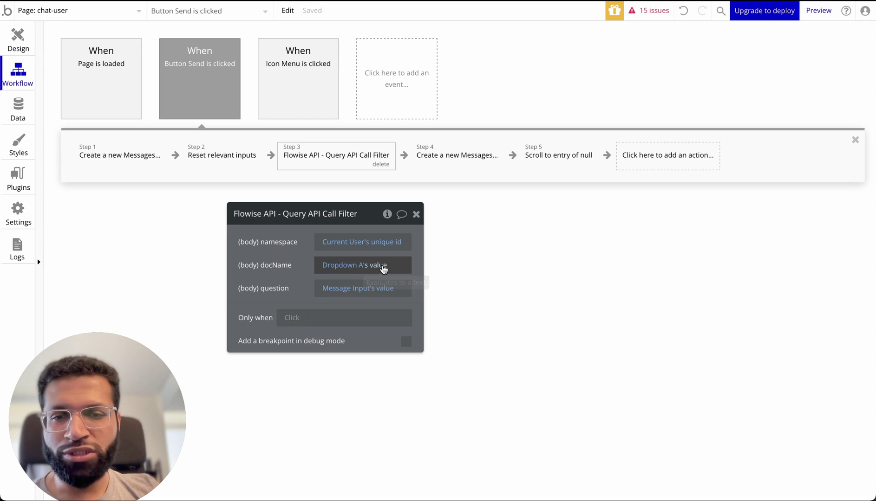
{"action": "left_click", "coordinate": [336, 293]}
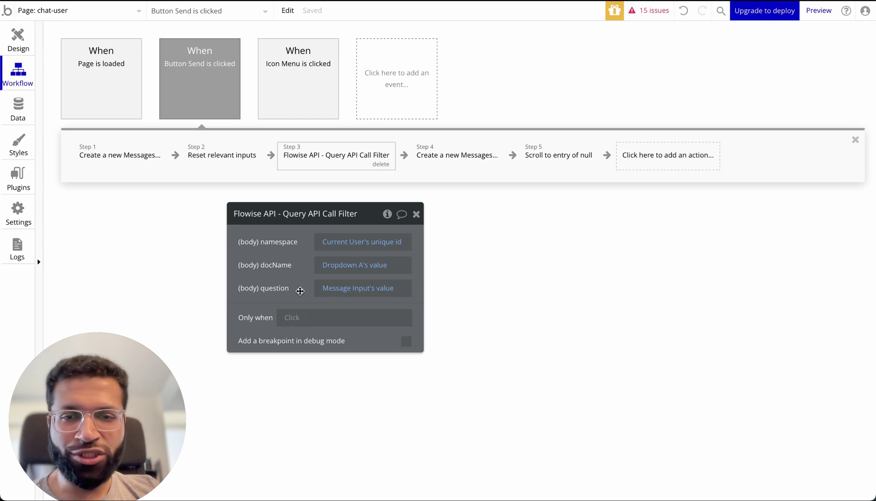
{"action": "left_click", "coordinate": [355, 292]}
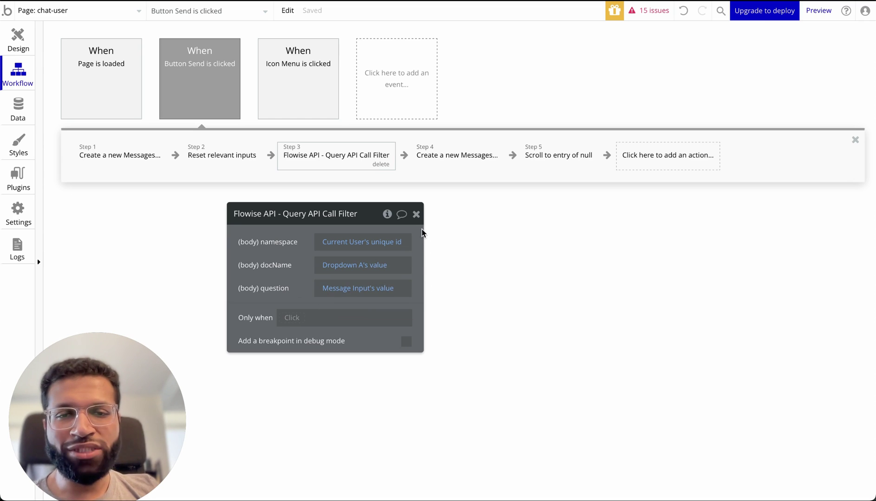
{"action": "left_click", "coordinate": [416, 214]}
{"action": "left_click", "coordinate": [441, 154]}
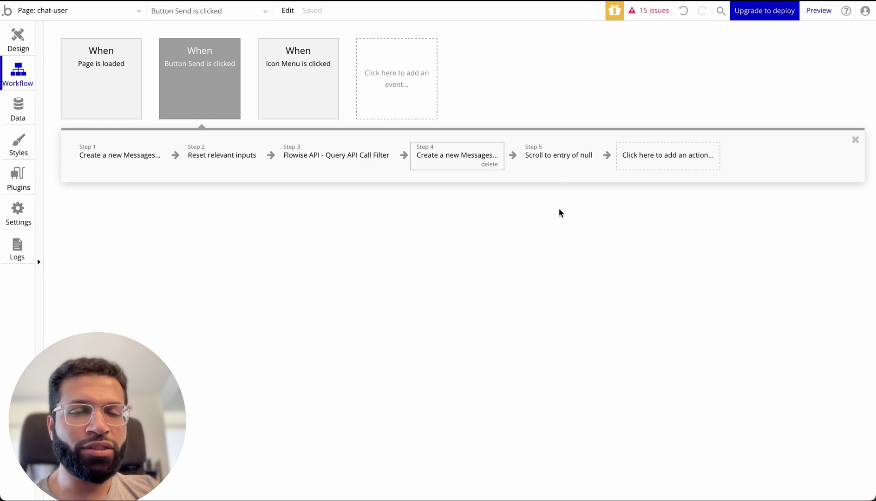
{"action": "left_click", "coordinate": [558, 155]}
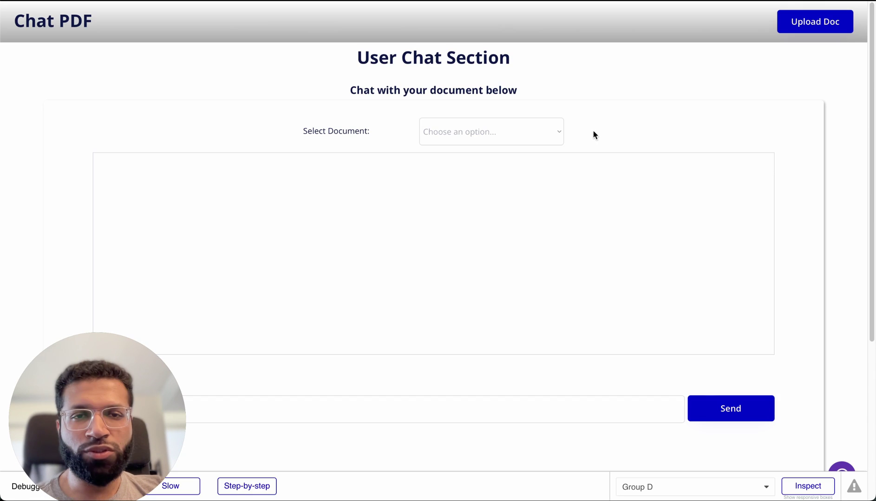
In the Chat PDF preview, select doca as the document and ask "What is this document about?".
{"action": "left_click", "coordinate": [552, 132]}
{"action": "left_click", "coordinate": [524, 154]}
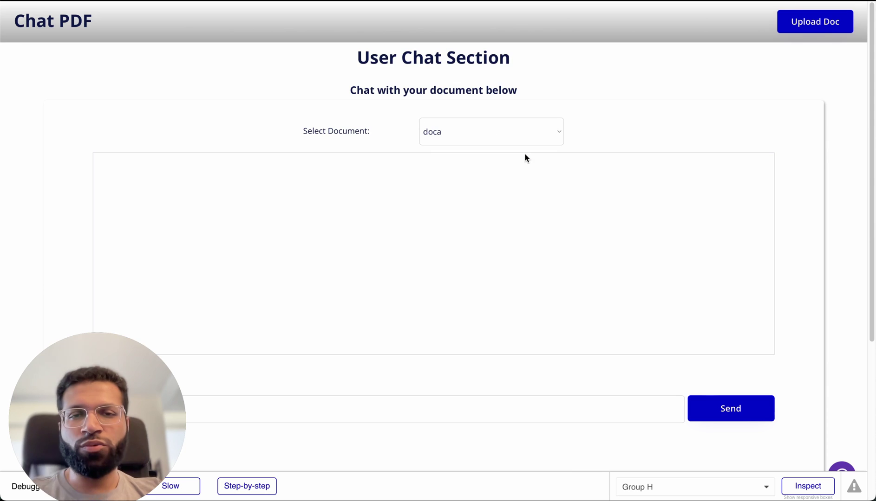
{"action": "left_click", "coordinate": [291, 401]}
{"action": "left_click_drag", "start_coordinate": [145, 408], "coordinate": [145, 188]}
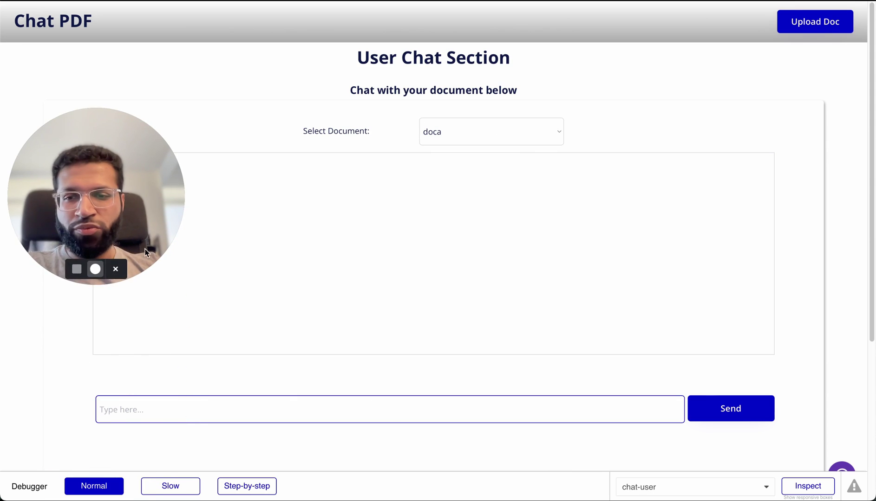
{"action": "type", "text": "What is this"}
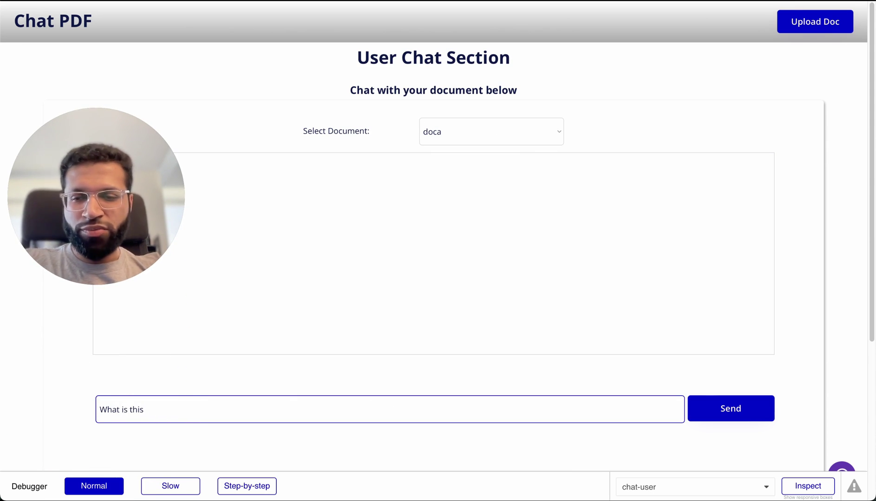
{"action": "type", "text": " document about?"}
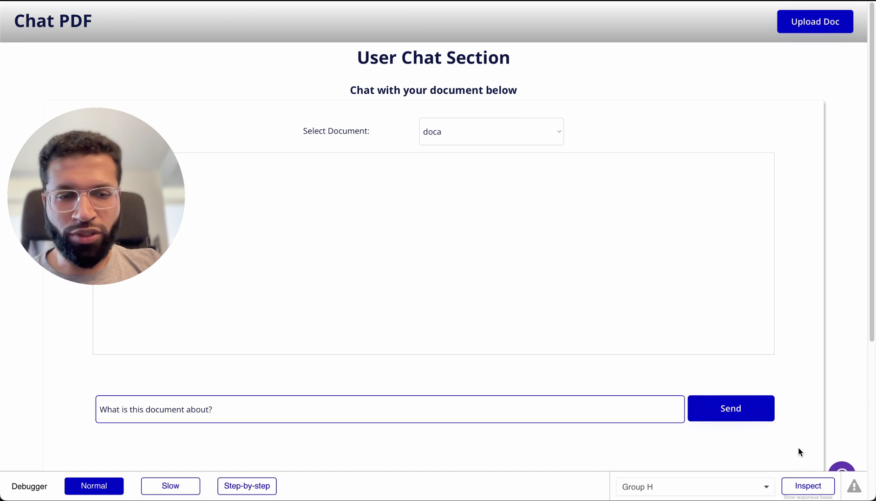
{"action": "left_click", "coordinate": [738, 415]}
{"action": "left_click_drag", "start_coordinate": [110, 183], "coordinate": [119, 348]}
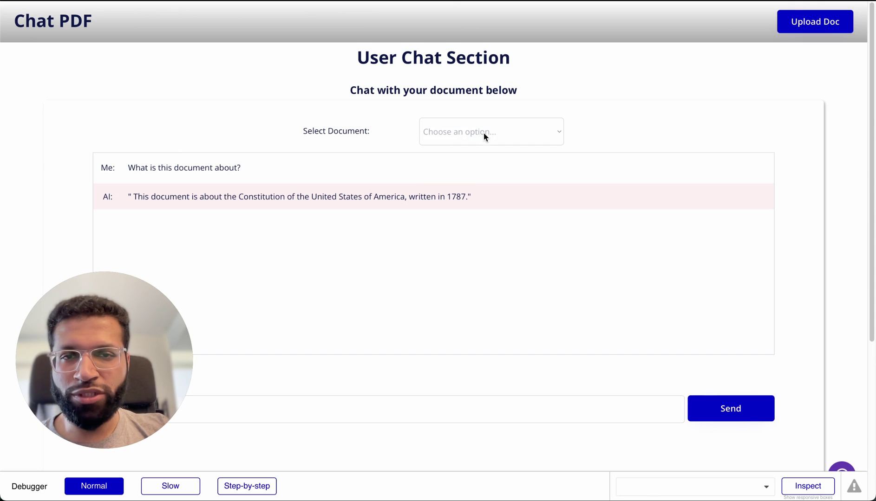
{"action": "left_click", "coordinate": [549, 128]}
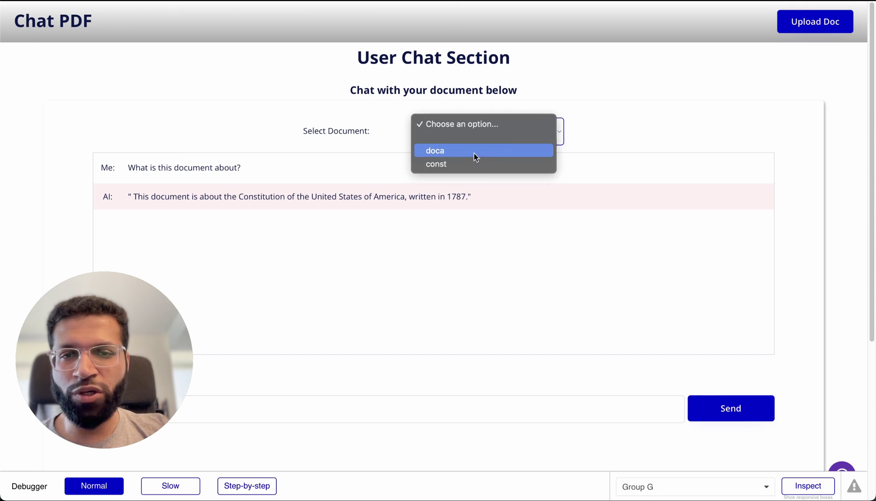
{"action": "left_click", "coordinate": [627, 123]}
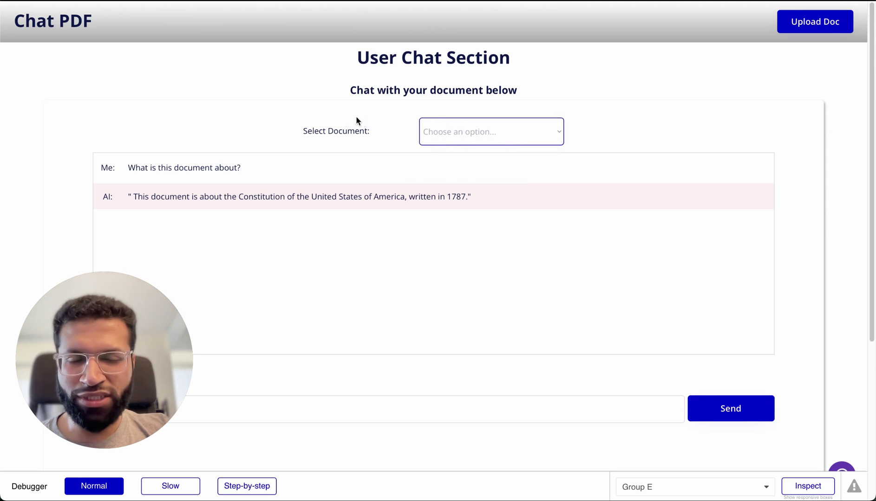
Switch to the Excalidraw whiteboard and compare the diagrams for Scenarios 1, 2 and 3.
{"action": "key", "text": "Down"}
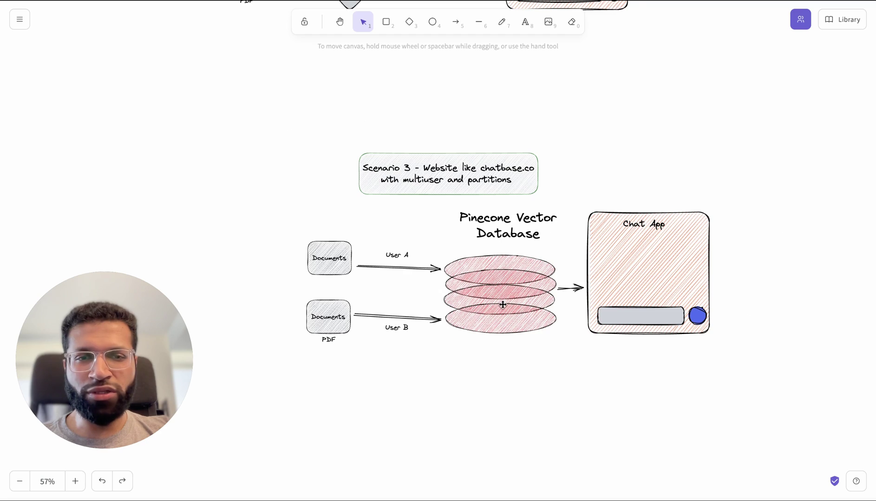
{"action": "scroll", "coordinate": [502, 305], "scroll_direction": "up", "scroll_amount": 12}
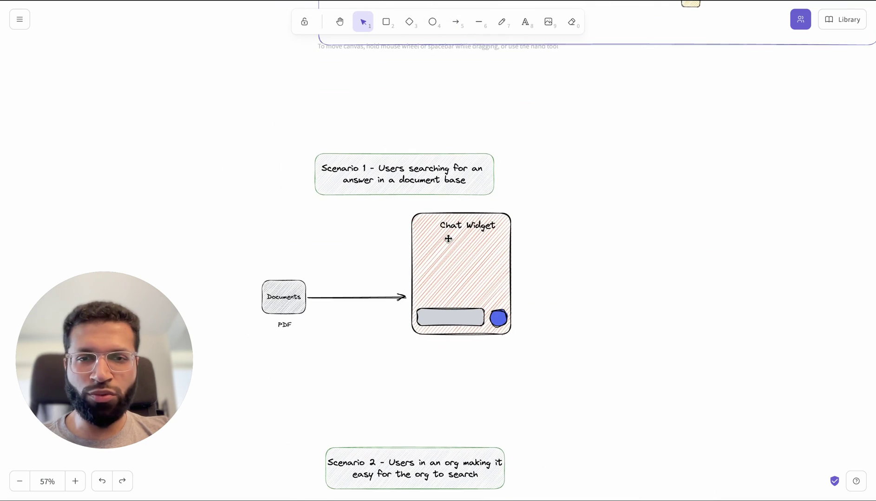
{"action": "scroll", "coordinate": [448, 240], "scroll_direction": "down", "scroll_amount": 6}
{"action": "scroll", "coordinate": [448, 239], "scroll_direction": "up", "scroll_amount": 4}
{"action": "scroll", "coordinate": [448, 238], "scroll_direction": "down", "scroll_amount": 6}
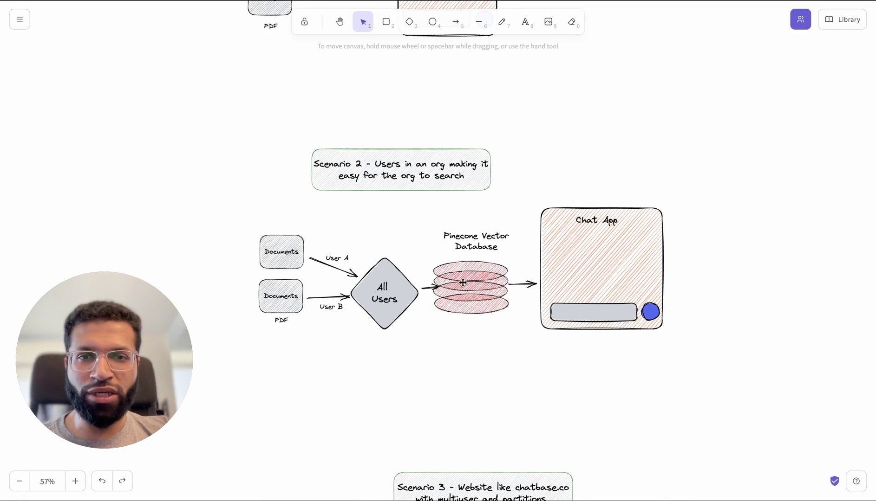
{"action": "scroll", "coordinate": [472, 280], "scroll_direction": "down", "scroll_amount": 7}
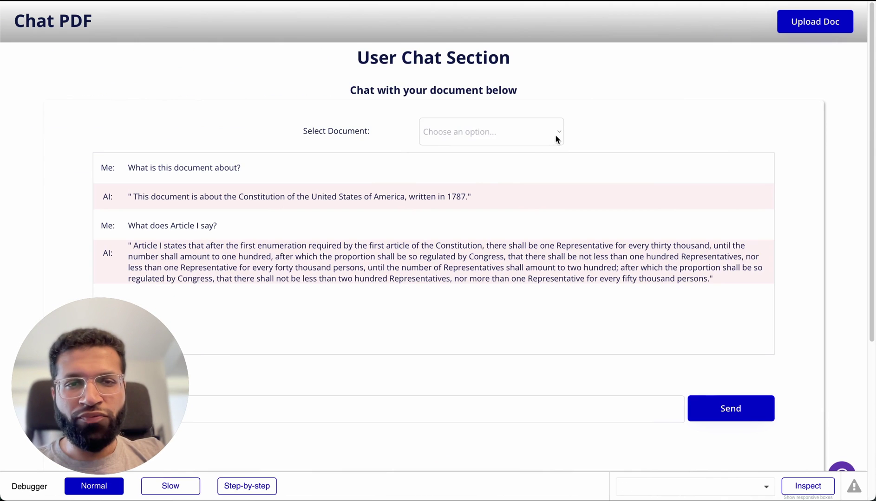
View the documents available for selection in the User Chat Section of the preview.
{"action": "left_click", "coordinate": [558, 133]}
{"action": "left_click", "coordinate": [534, 139]}
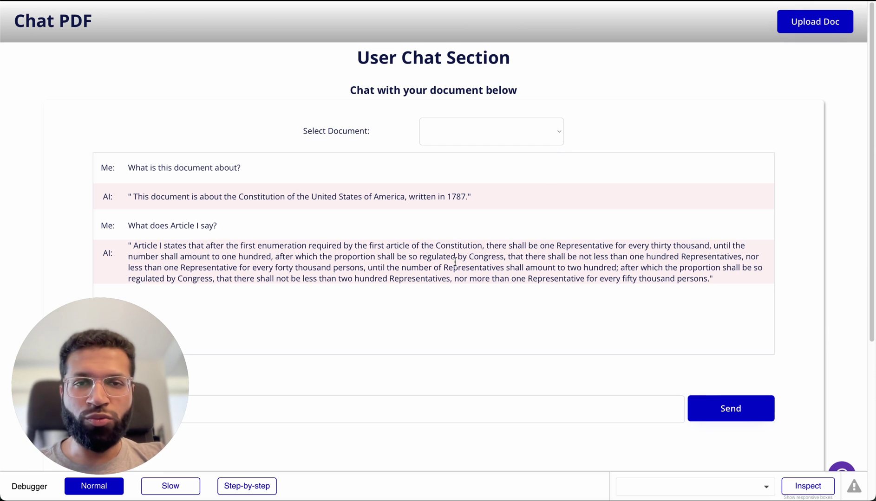
Switch to the Bubble editor and compare the Query API Call and Query API Call Filter configurations in the API Connector plugin.
{"action": "left_click", "coordinate": [398, 1]}
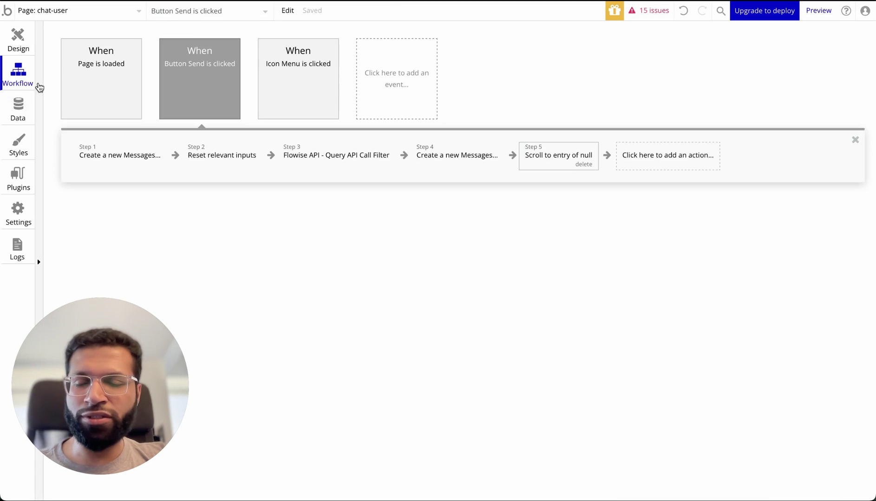
{"action": "left_click", "coordinate": [17, 179]}
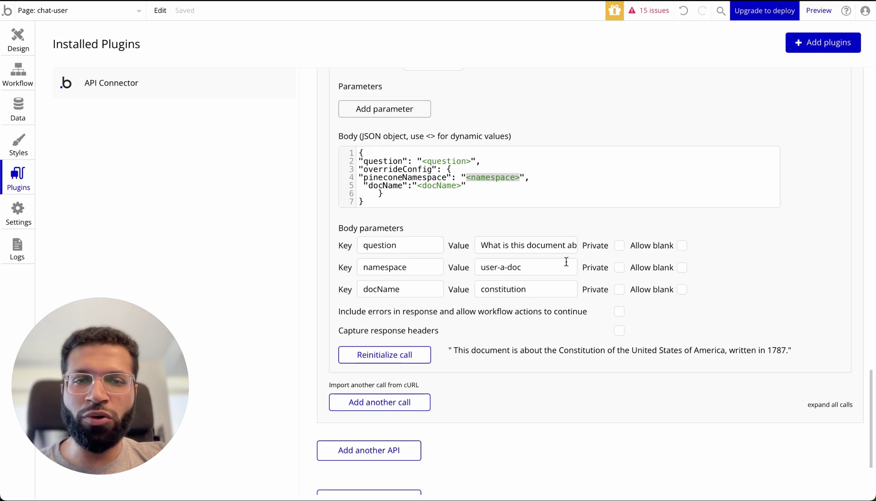
{"action": "scroll", "coordinate": [566, 262], "scroll_direction": "up", "scroll_amount": 20}
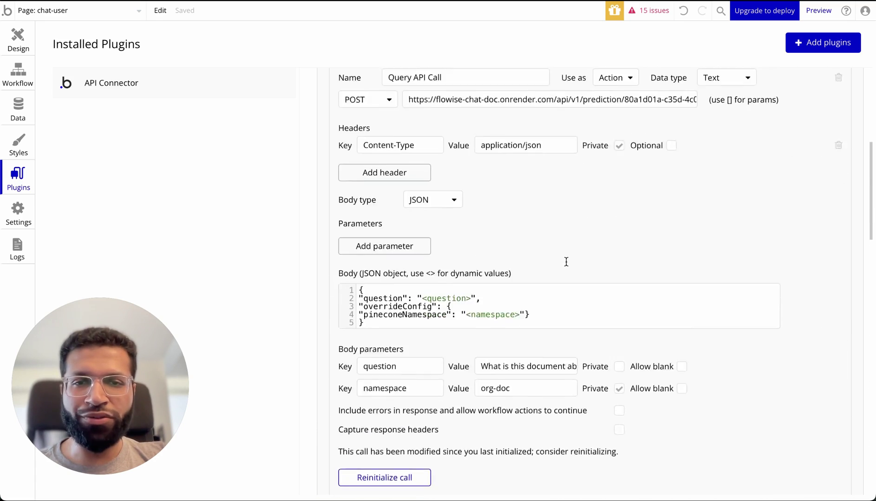
{"action": "scroll", "coordinate": [566, 262], "scroll_direction": "down", "scroll_amount": 15}
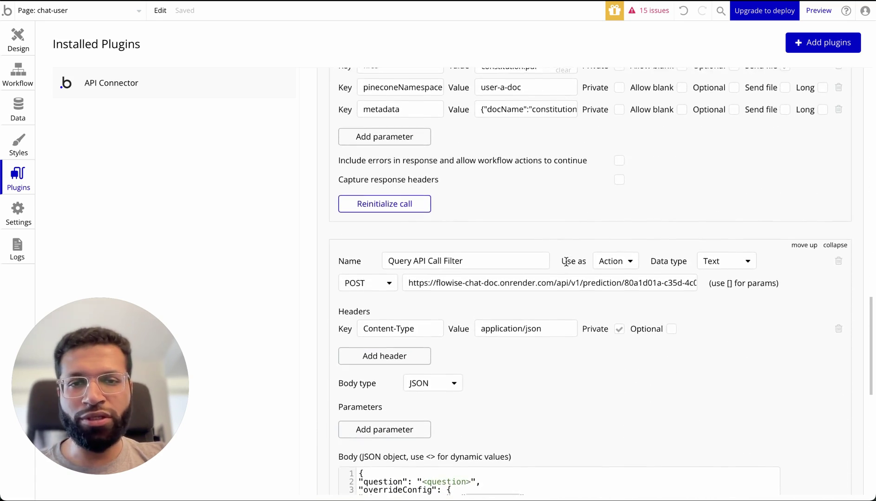
{"action": "scroll", "coordinate": [566, 262], "scroll_direction": "down", "scroll_amount": 3}
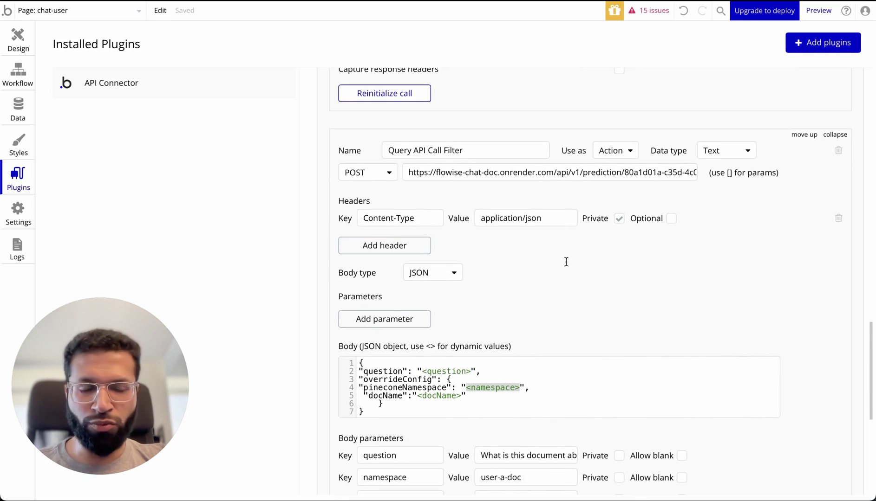
{"action": "scroll", "coordinate": [566, 262], "scroll_direction": "up", "scroll_amount": 15}
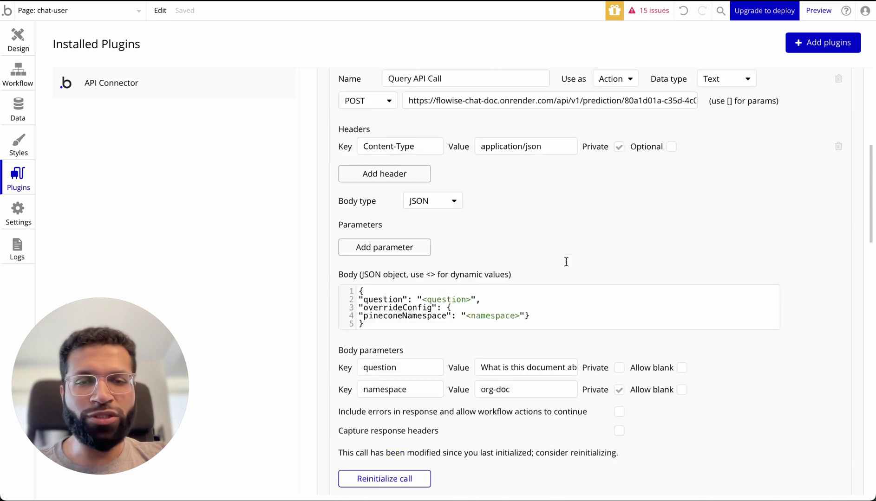
{"action": "scroll", "coordinate": [566, 261], "scroll_direction": "up", "scroll_amount": 4}
{"action": "scroll", "coordinate": [566, 262], "scroll_direction": "up", "scroll_amount": 3}
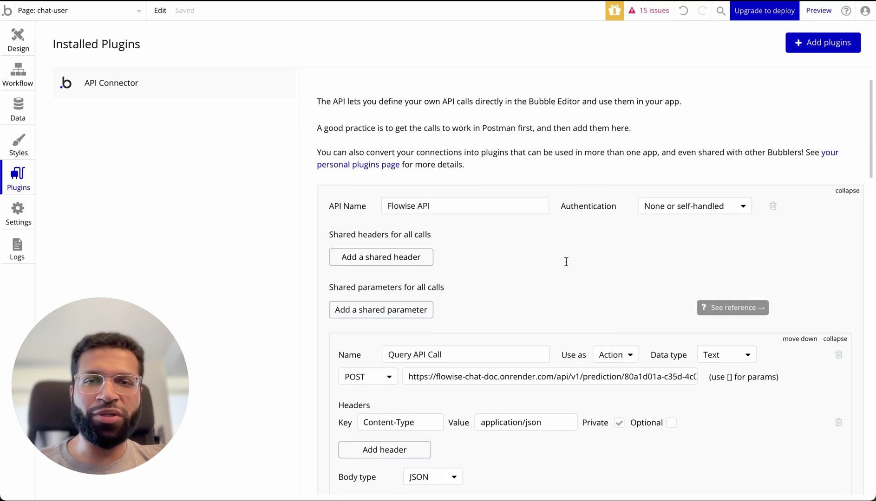
{"action": "scroll", "coordinate": [566, 261], "scroll_direction": "down", "scroll_amount": 12}
{"action": "scroll", "coordinate": [566, 262], "scroll_direction": "down", "scroll_amount": 12}
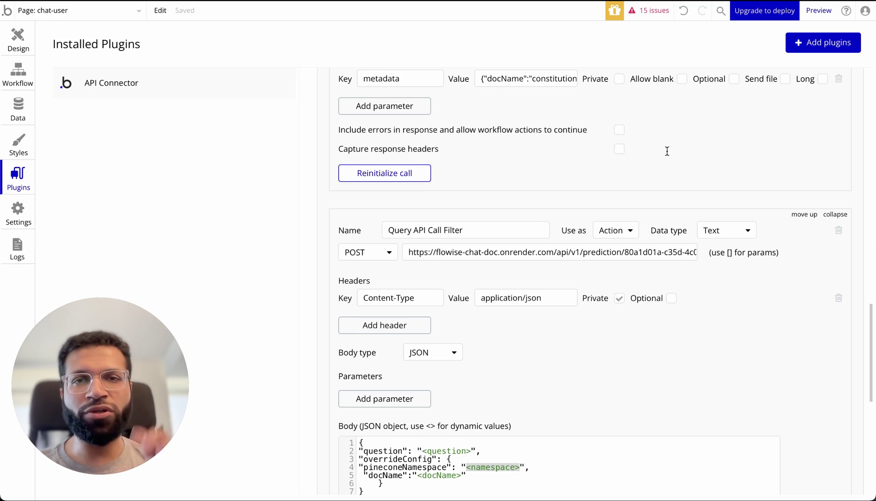
Switch to Flowise, view the load and export options of the pdf-upsert chatflow, and return to the chatflow list.
{"action": "left_click", "coordinate": [859, 249]}
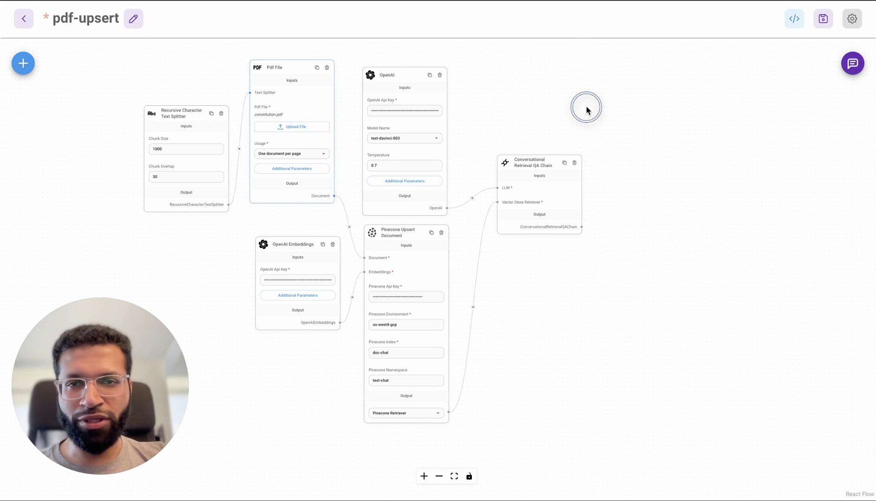
{"action": "left_click", "coordinate": [852, 24]}
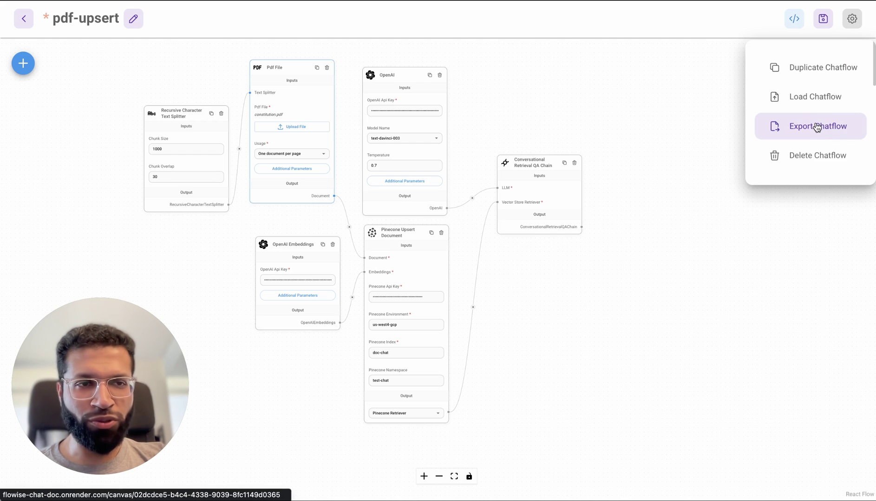
{"action": "left_click", "coordinate": [665, 123]}
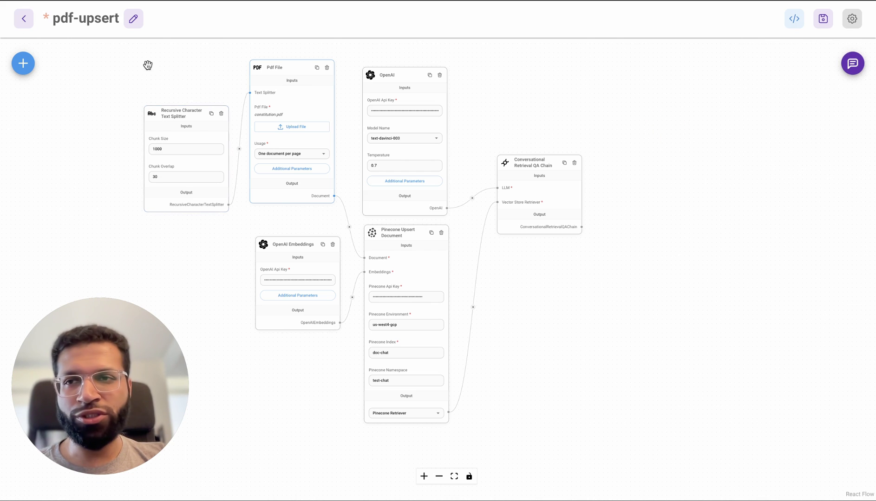
{"action": "key", "text": "ctrl+s"}
{"action": "left_click", "coordinate": [24, 19]}
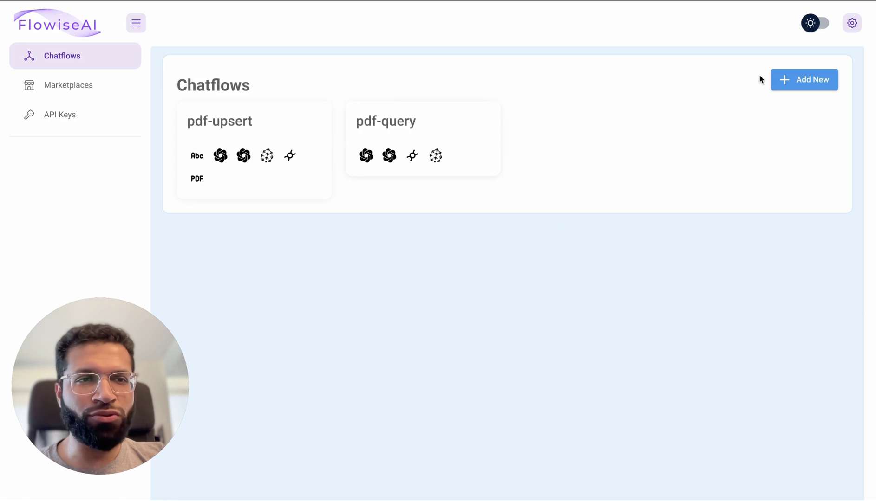
Export the Flowise database as DB.json and reopen the database load and export options.
{"action": "left_click", "coordinate": [853, 24]}
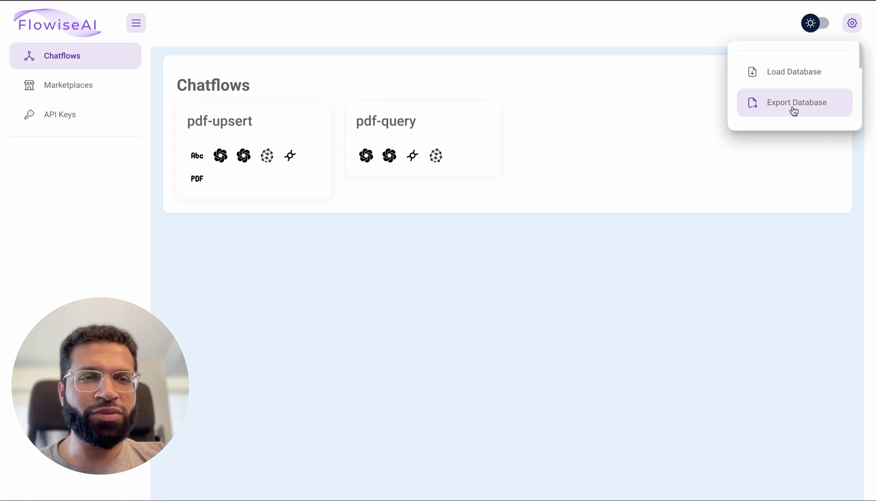
{"action": "left_click", "coordinate": [773, 106]}
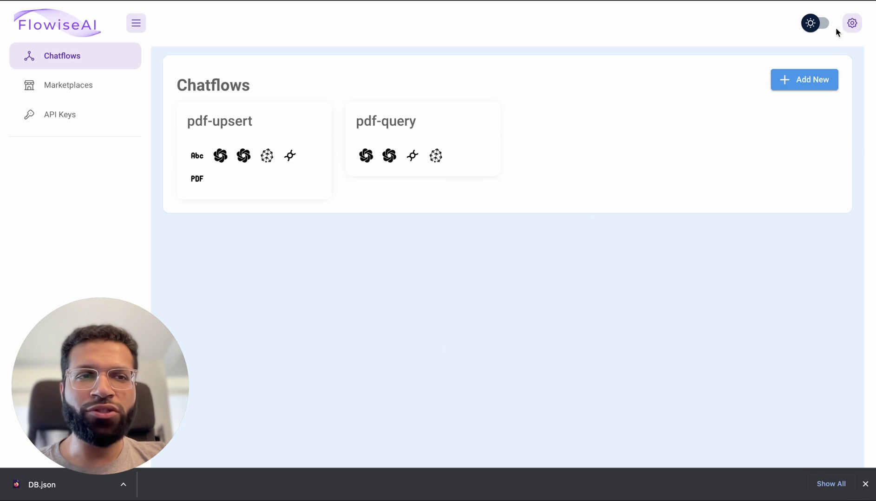
{"action": "left_click", "coordinate": [856, 29]}
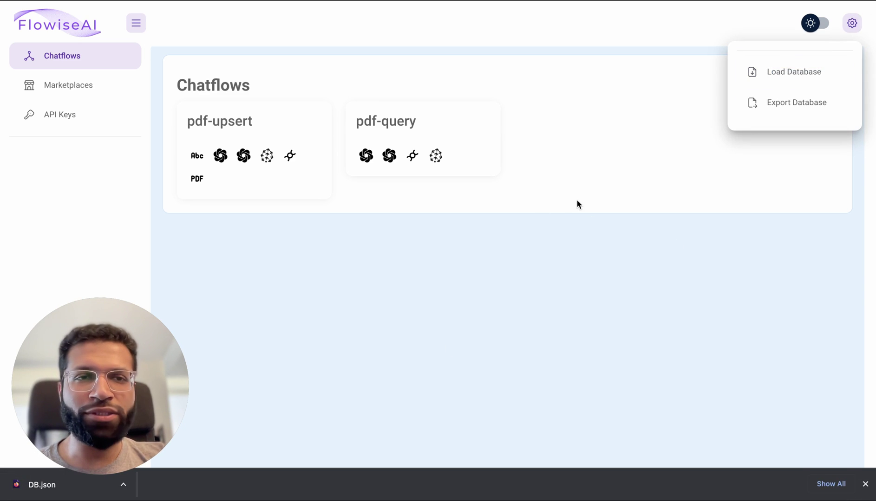